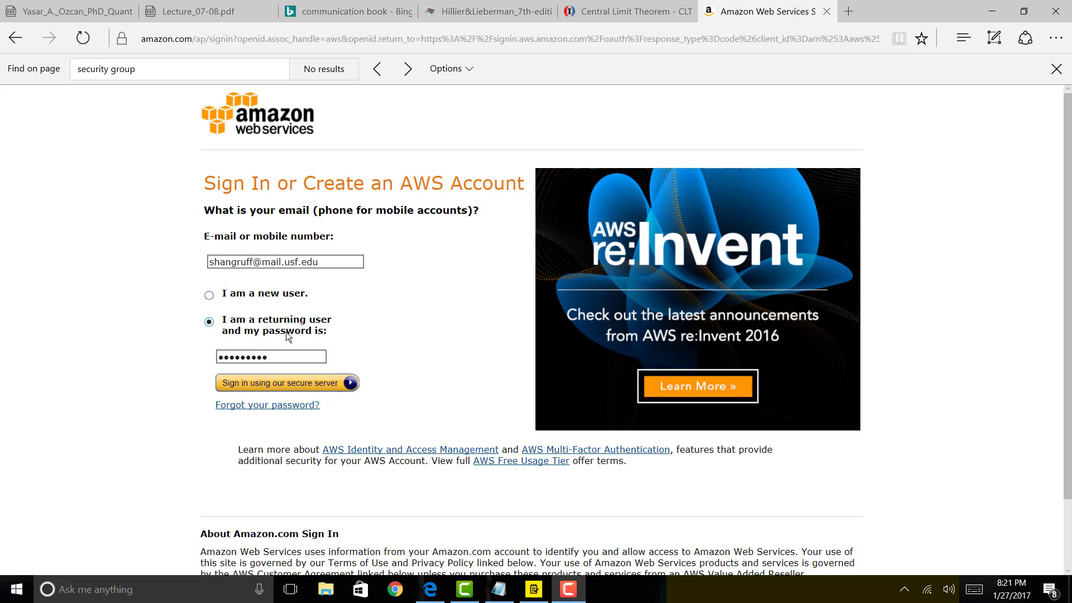
Submit the returning-user sign-in to reach the console home in the Oregon region.
click(341, 382)
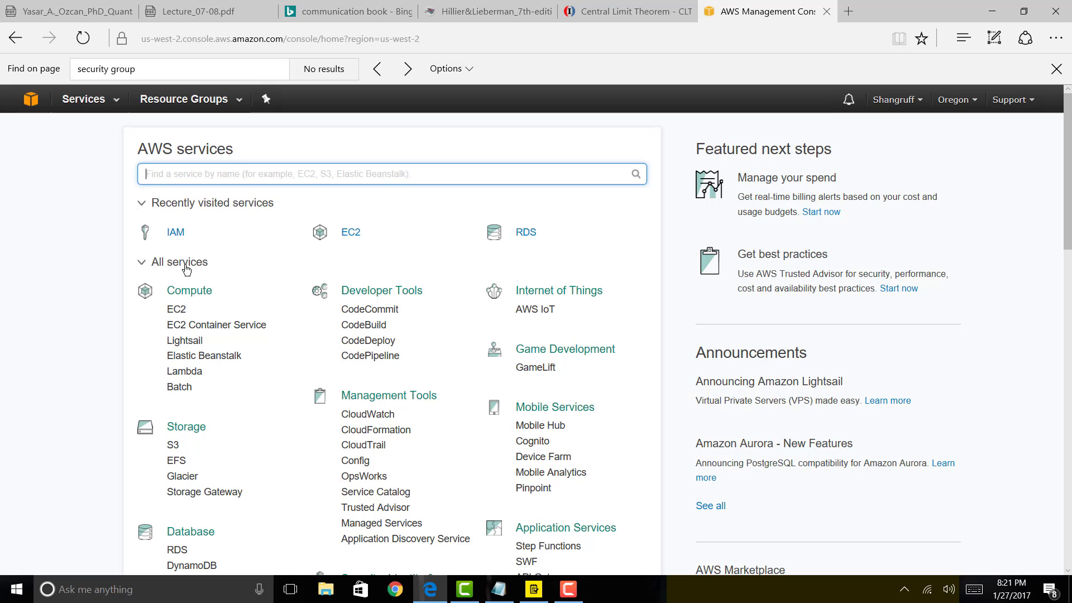
Scroll through the All services list, then bring up the to-do list of seven setup tasks.
scroll(187, 270, down, 2)
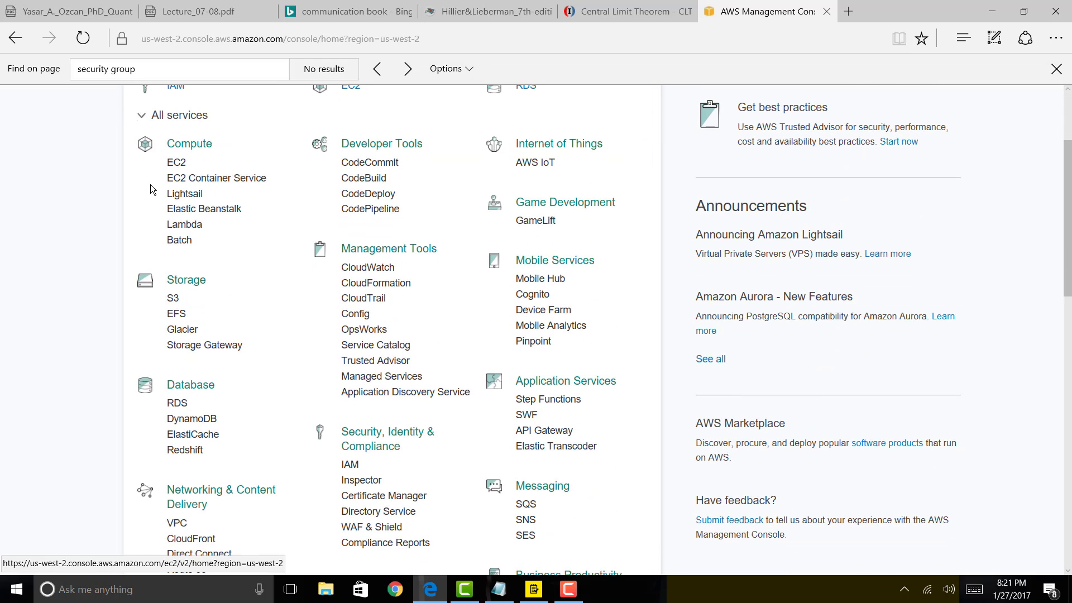
scroll(144, 536, down, 2)
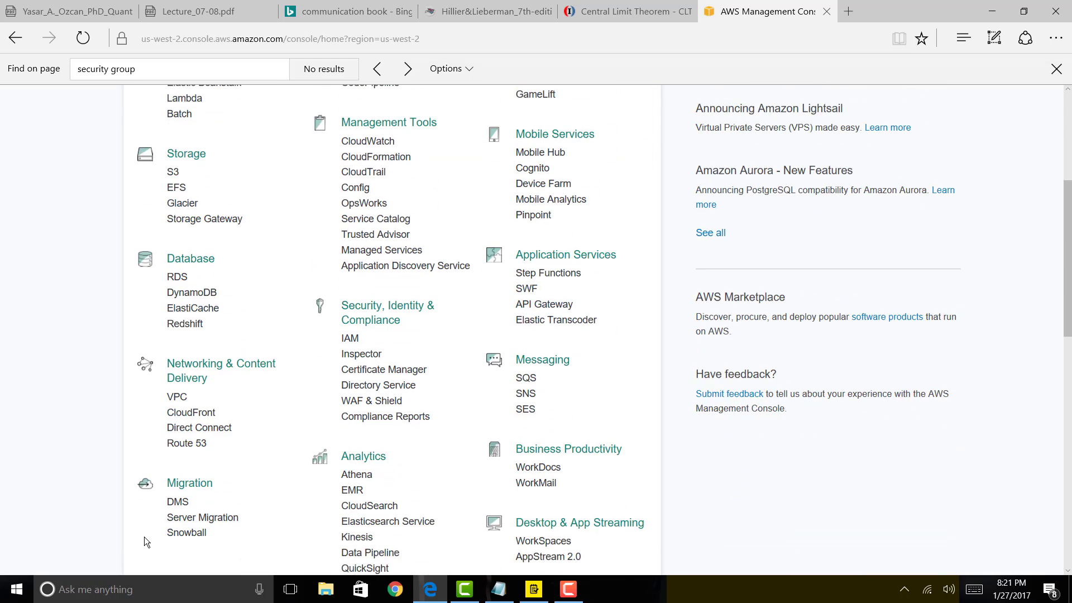
scroll(144, 538, down, 3)
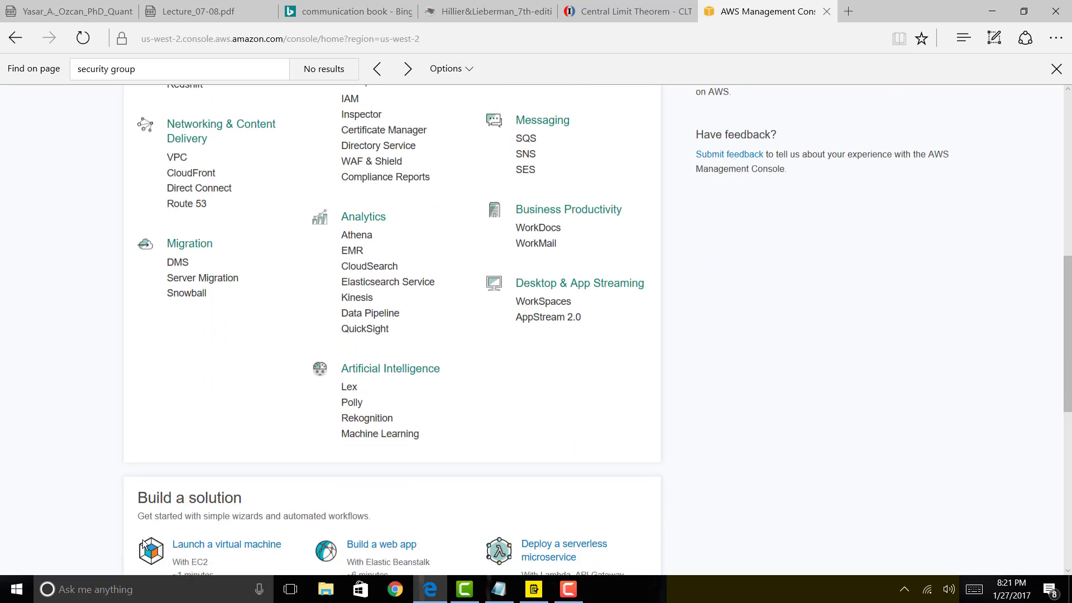
scroll(143, 540, up, 8)
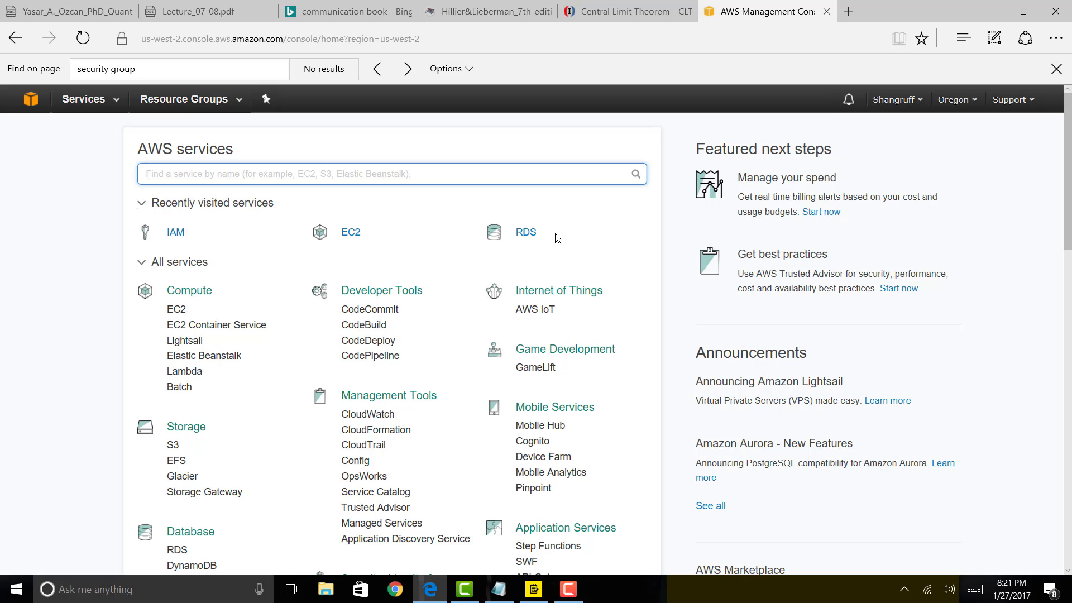
click(533, 589)
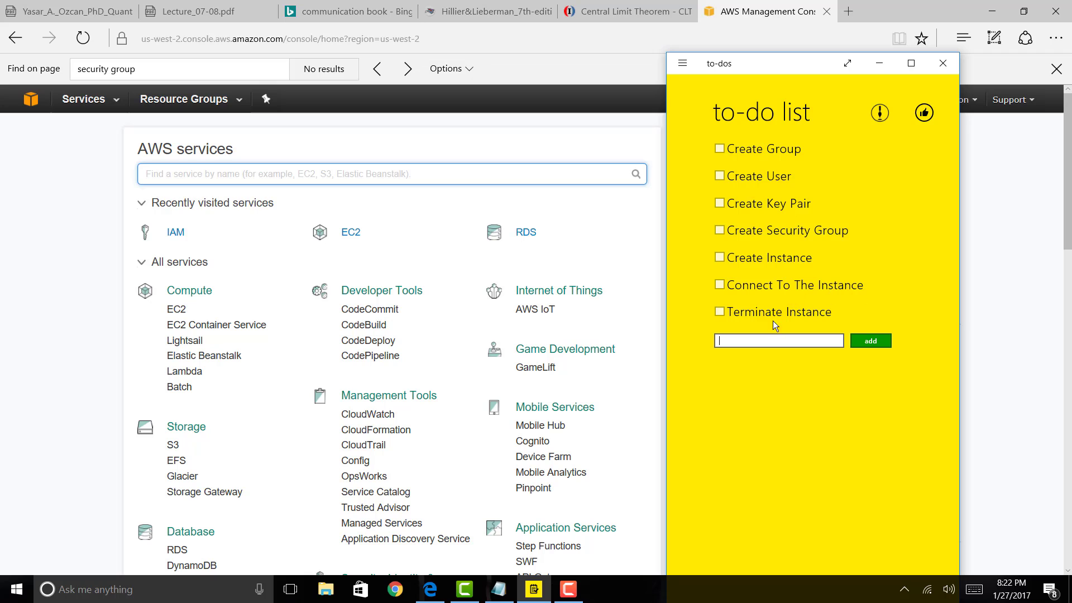
After reviewing the tasks from Create Group to Terminate Instance, return to the AWS console home.
click(966, 324)
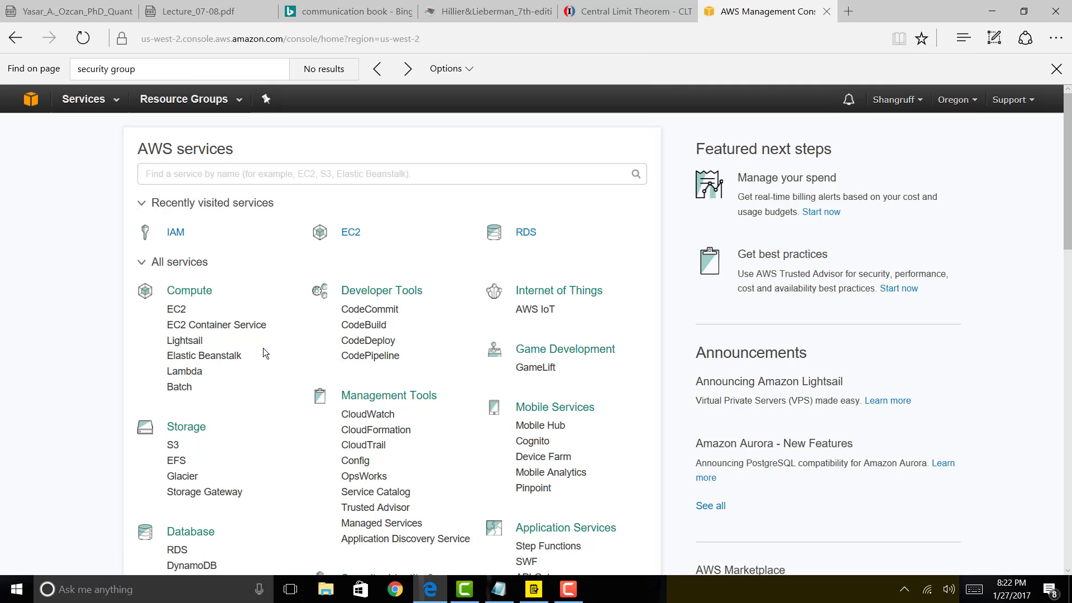
Go from IAM to its Groups list and start the Create New Group wizard.
click(174, 233)
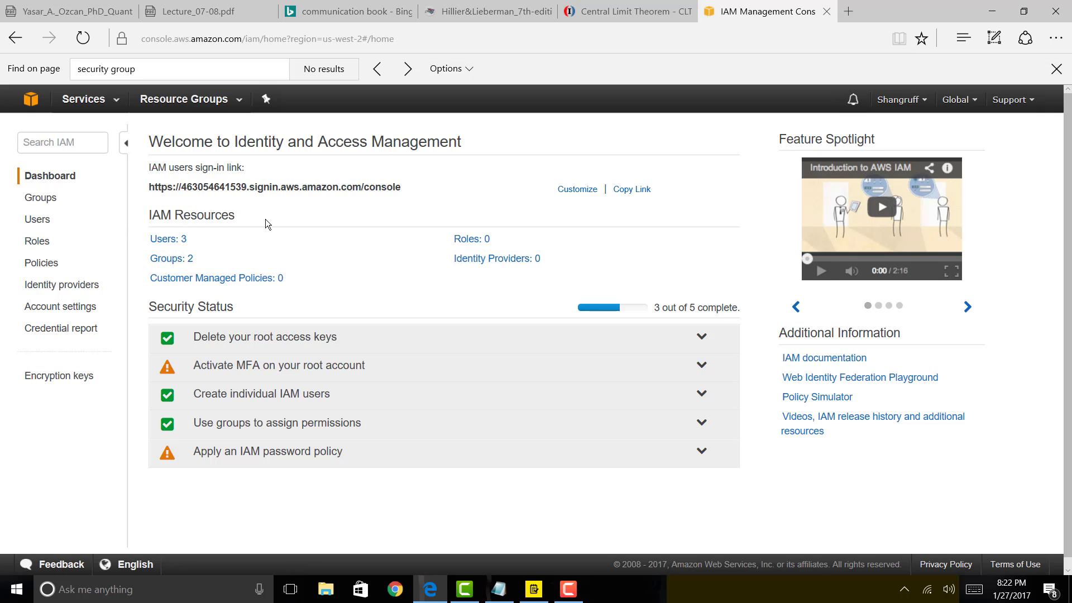
click(50, 202)
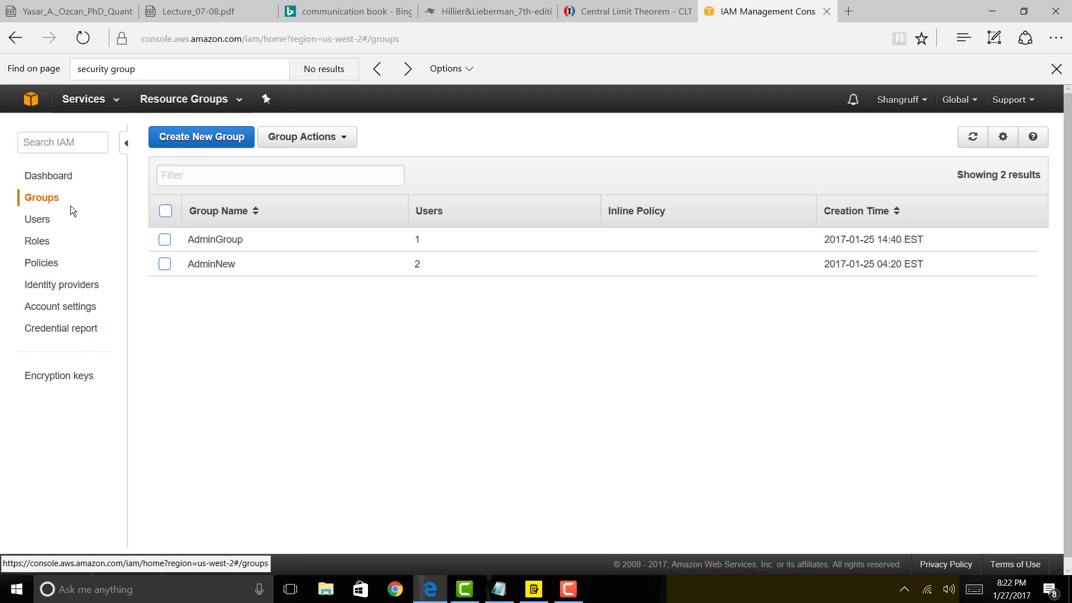
click(188, 140)
Name the group Admin, attach the AdministratorAccess policy, and create it.
click(432, 204)
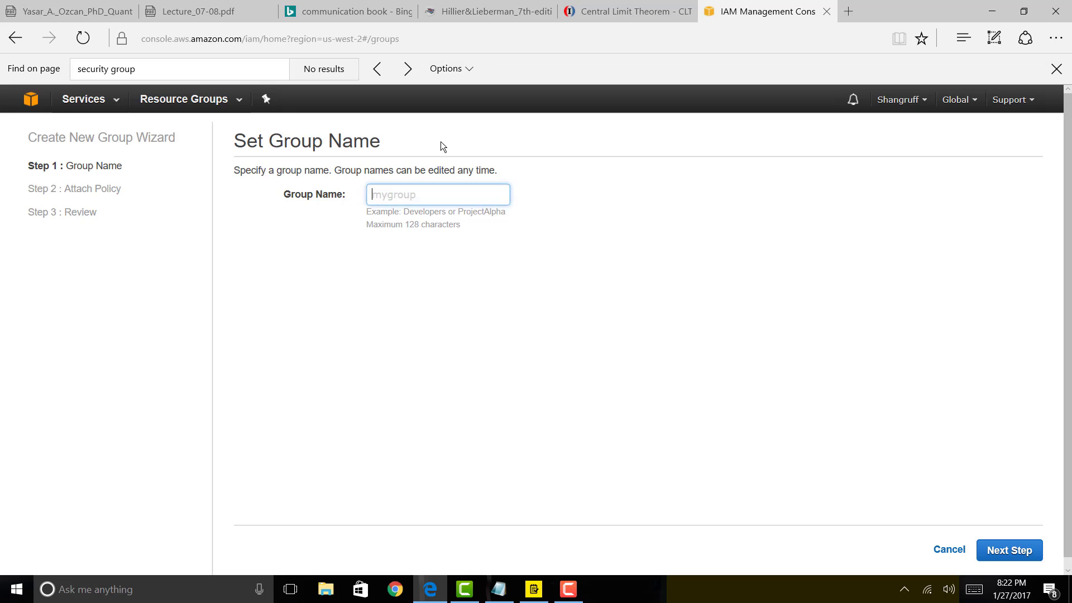
text(Admin)
click(1019, 549)
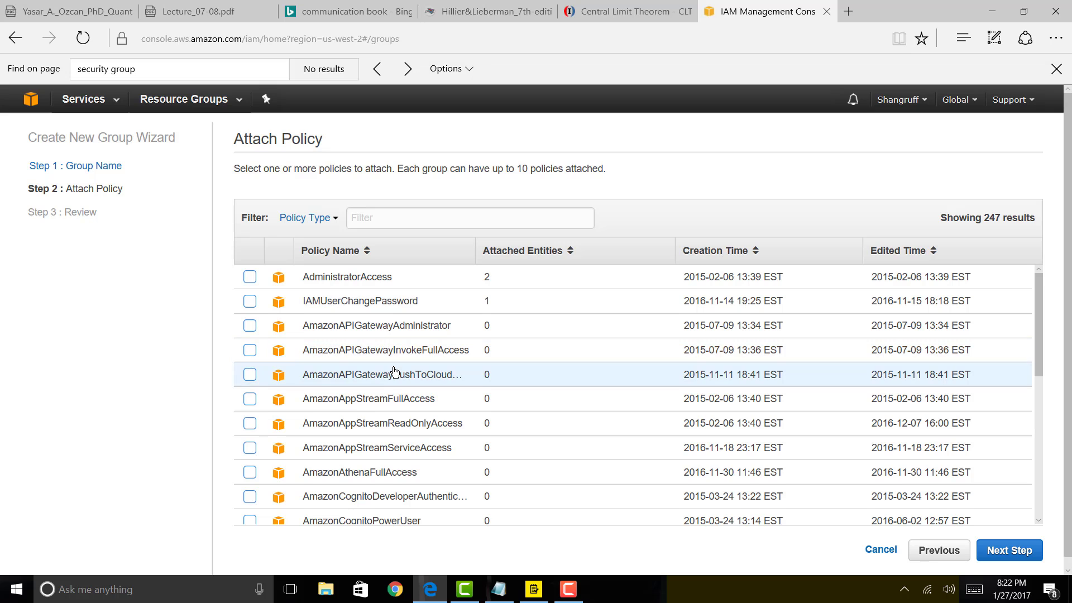
scroll(393, 369, down, 1)
scroll(393, 367, down, 7)
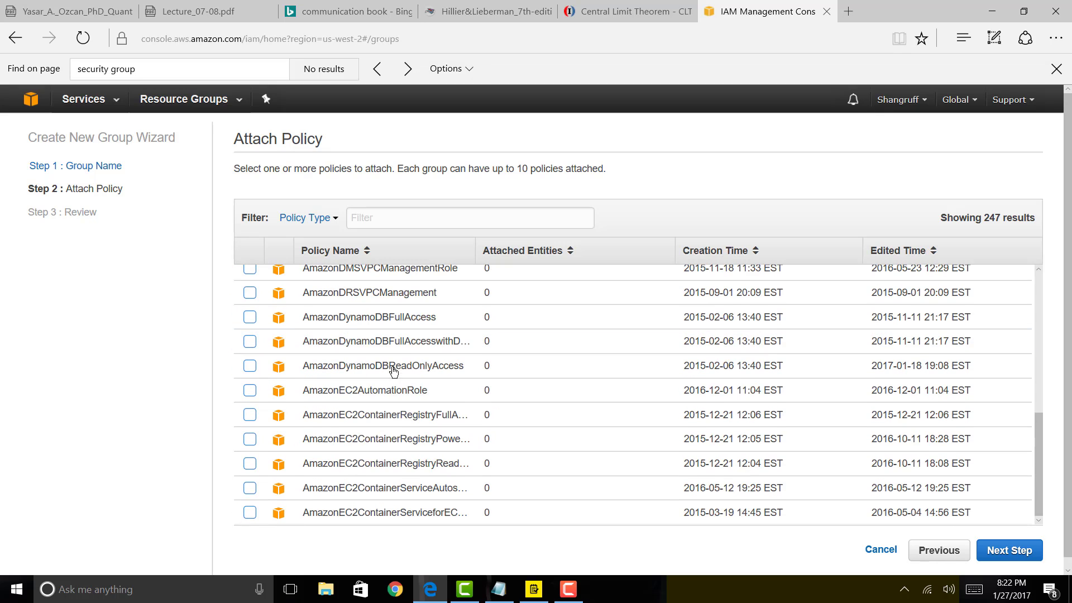
scroll(393, 367, up, 6)
scroll(391, 352, up, 3)
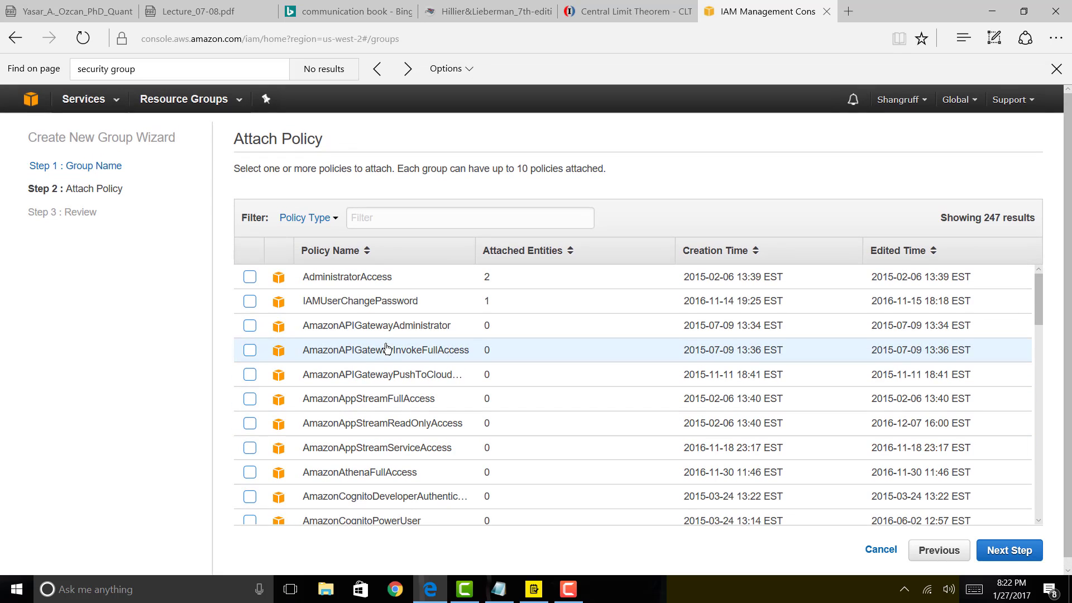
click(250, 279)
click(1009, 551)
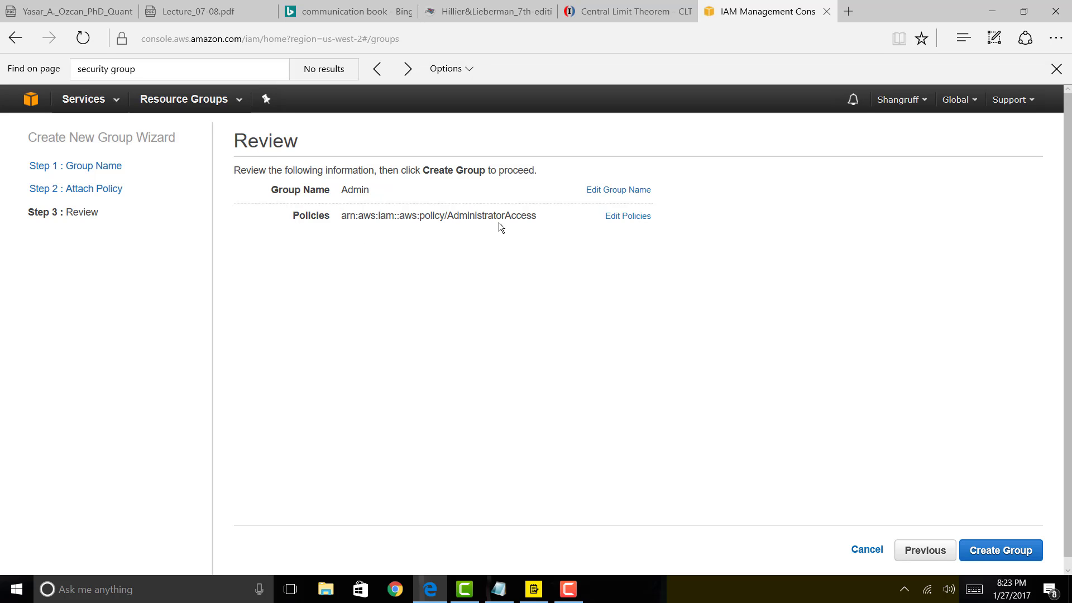
click(1012, 552)
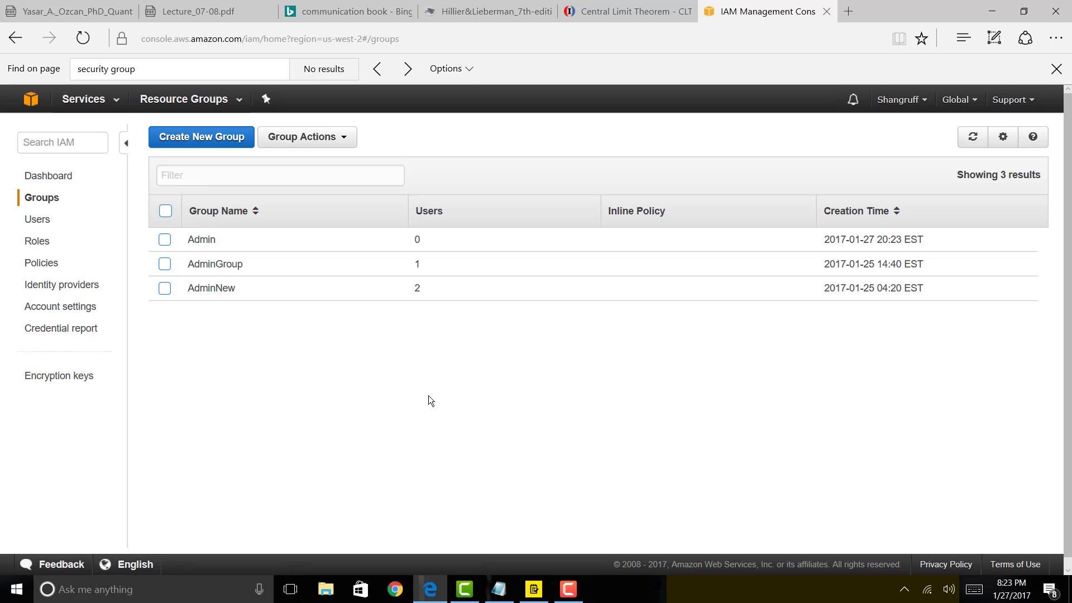
Check off and clear Create Group in the to-do list, then show the IAM Users list.
click(534, 590)
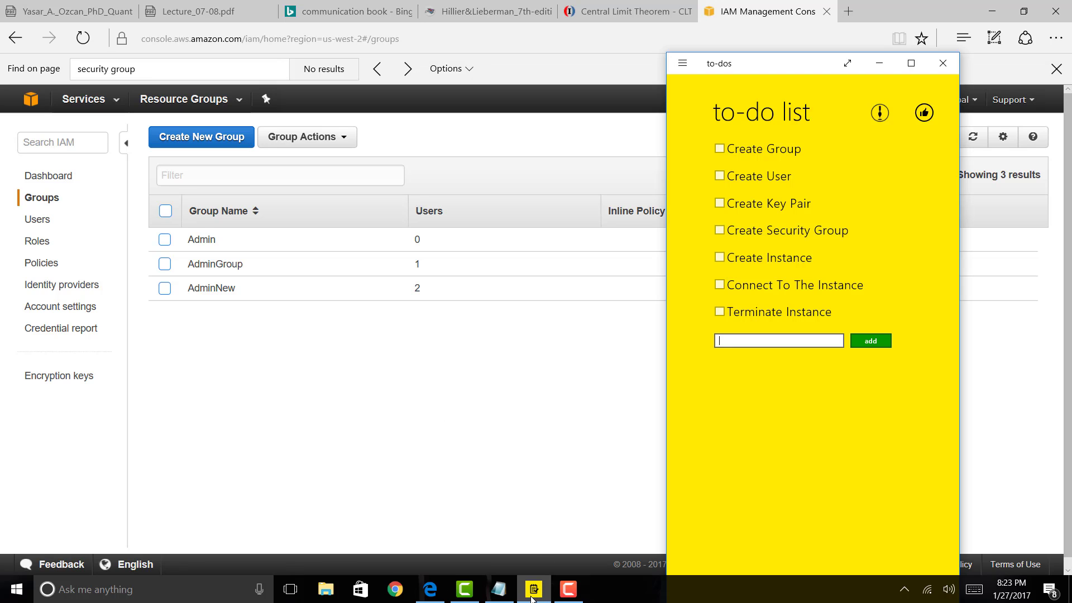
click(720, 149)
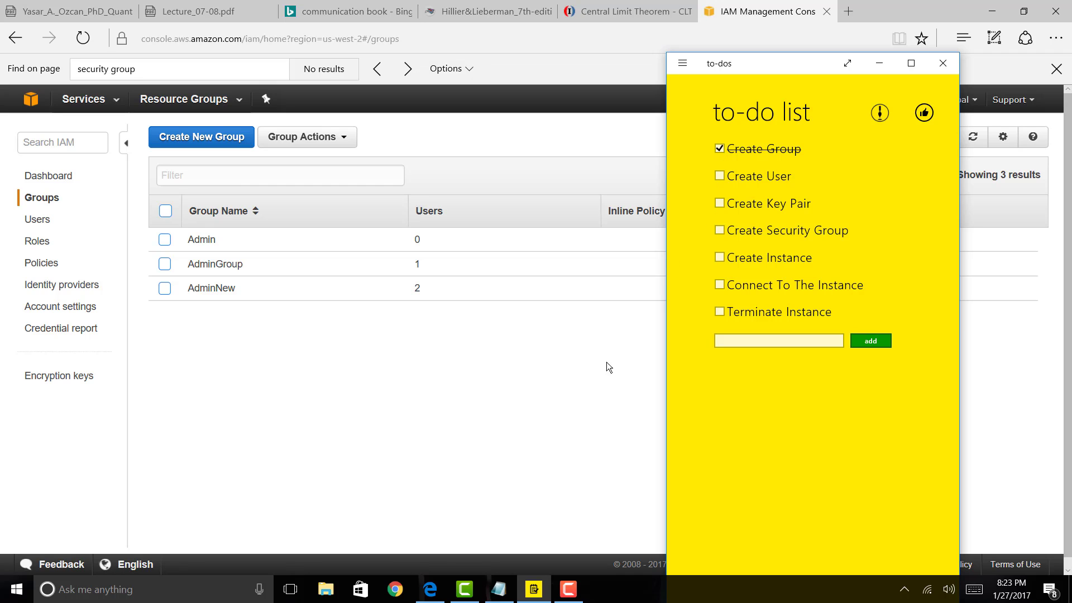
click(568, 420)
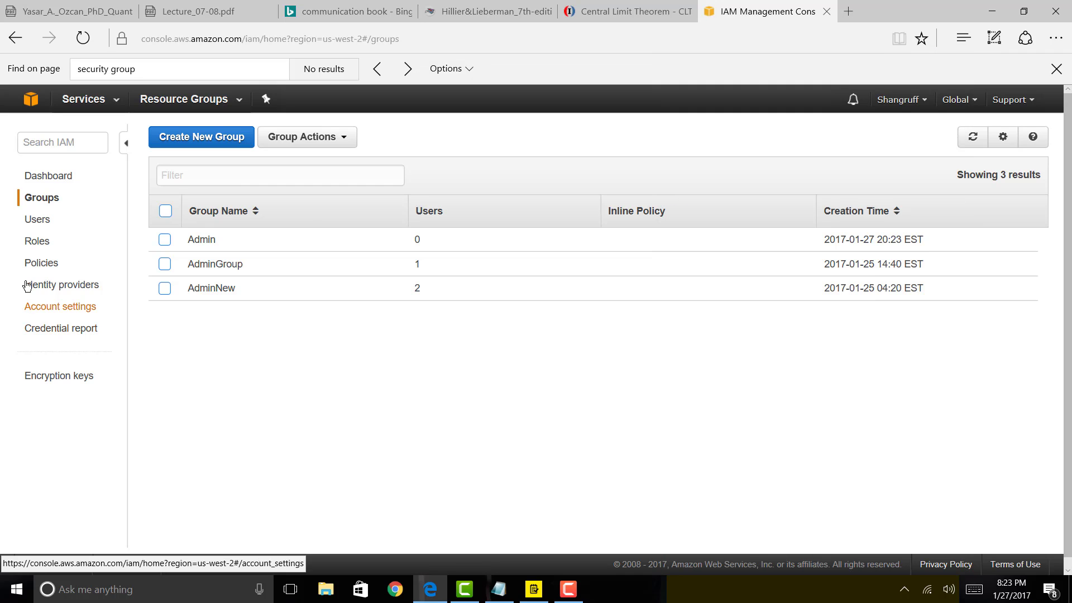
click(44, 221)
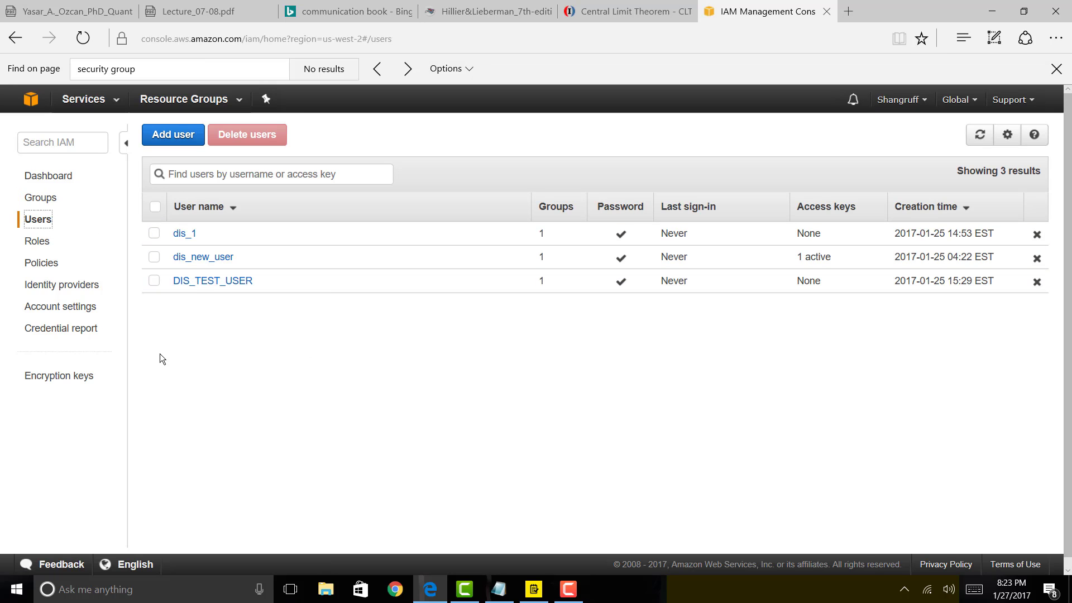
Start adding a new IAM user named dis_windows_user.
click(157, 136)
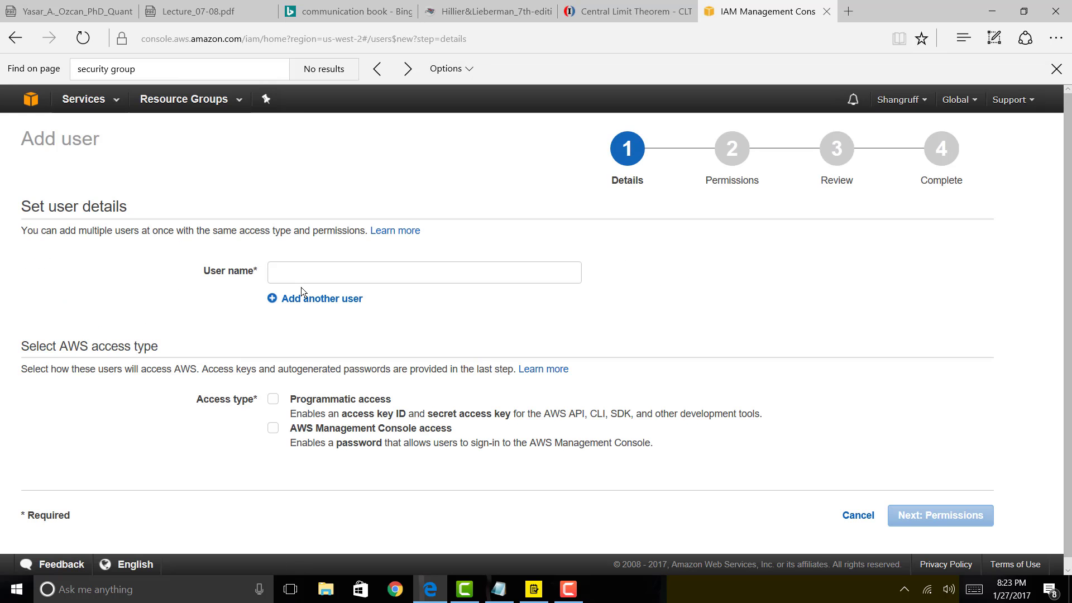
click(358, 278)
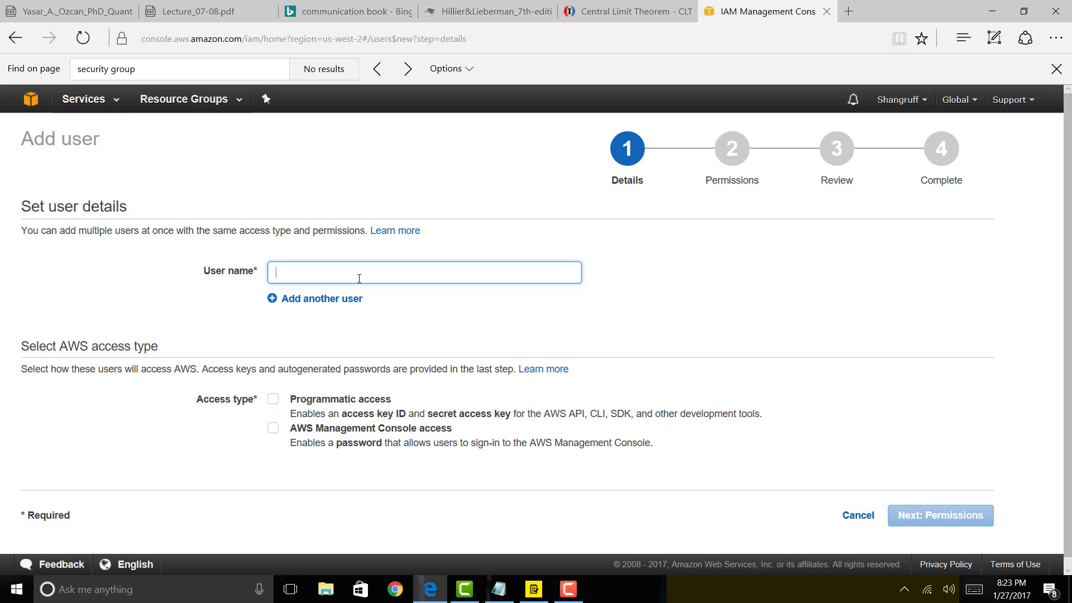
text(dis_windows_user)
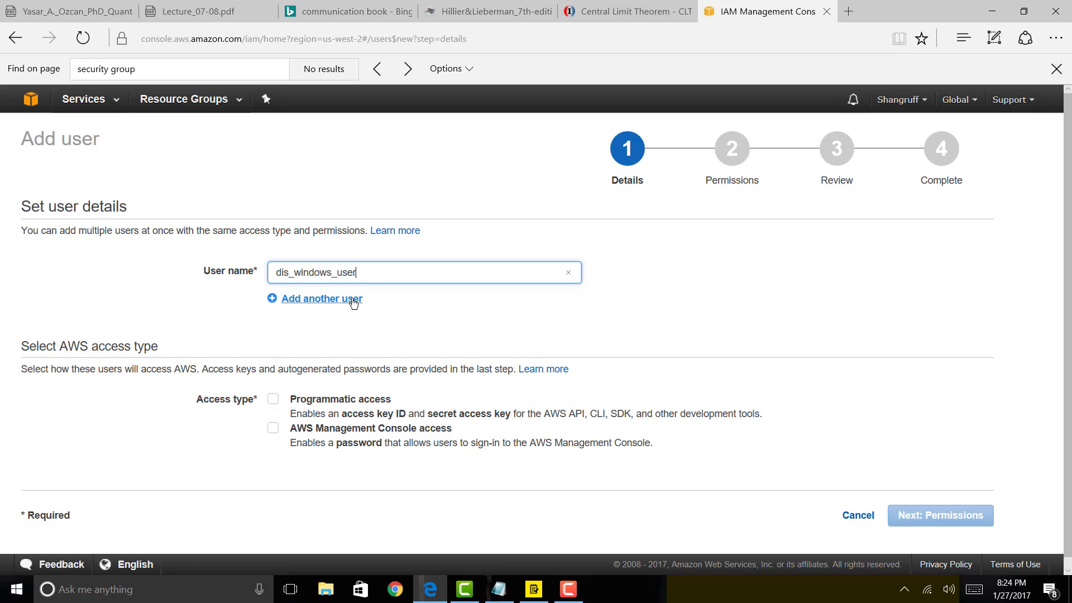
scroll(327, 337, down, 1)
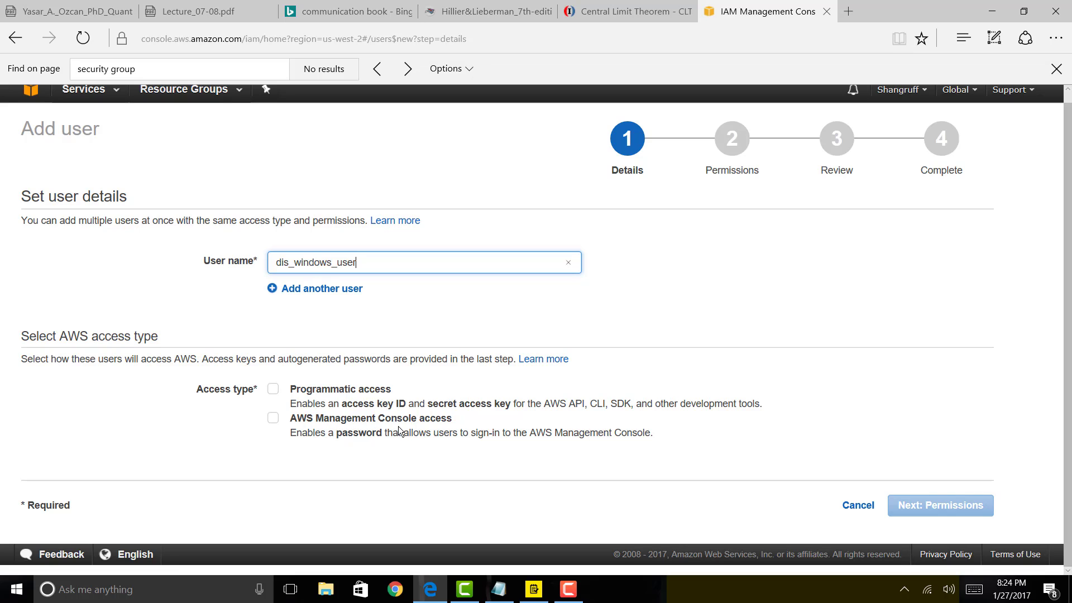
Give the user console access with a custom password, then proceed to permissions.
click(273, 418)
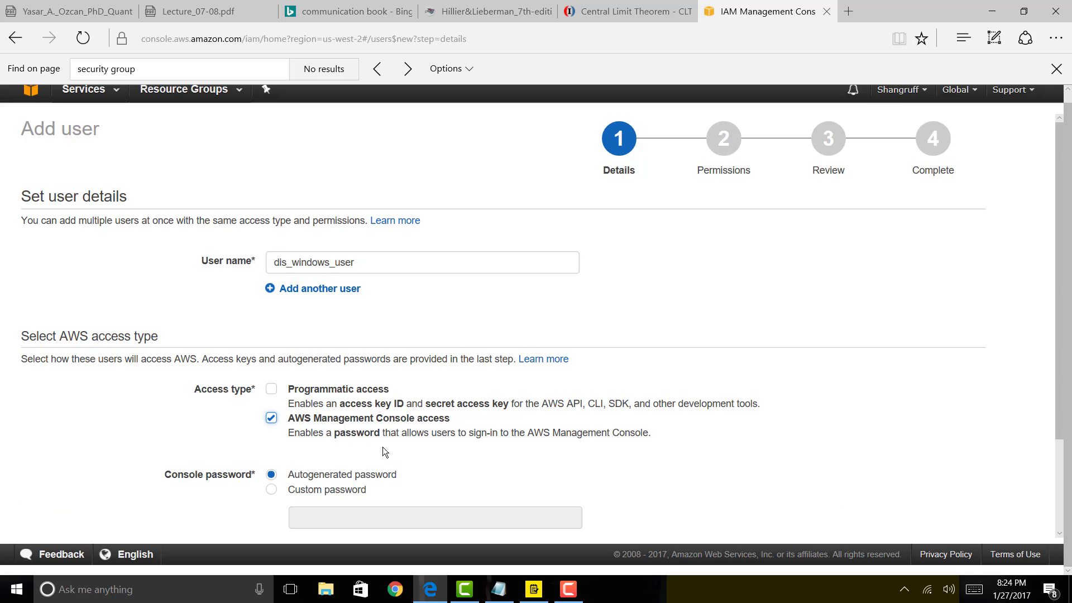
scroll(383, 447, down, 2)
click(273, 370)
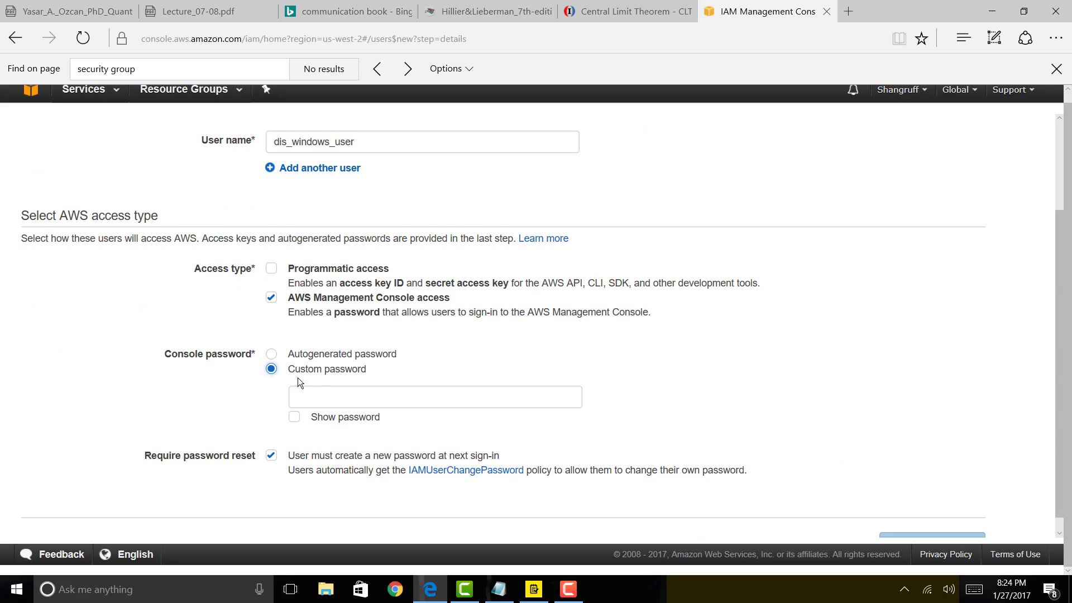
click(321, 396)
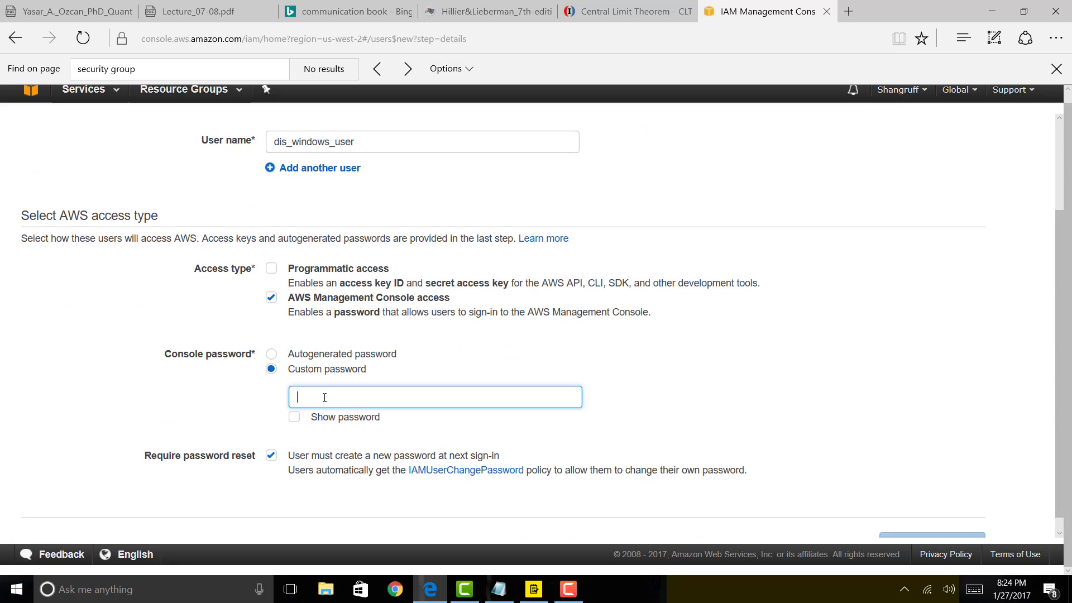
text(123456)
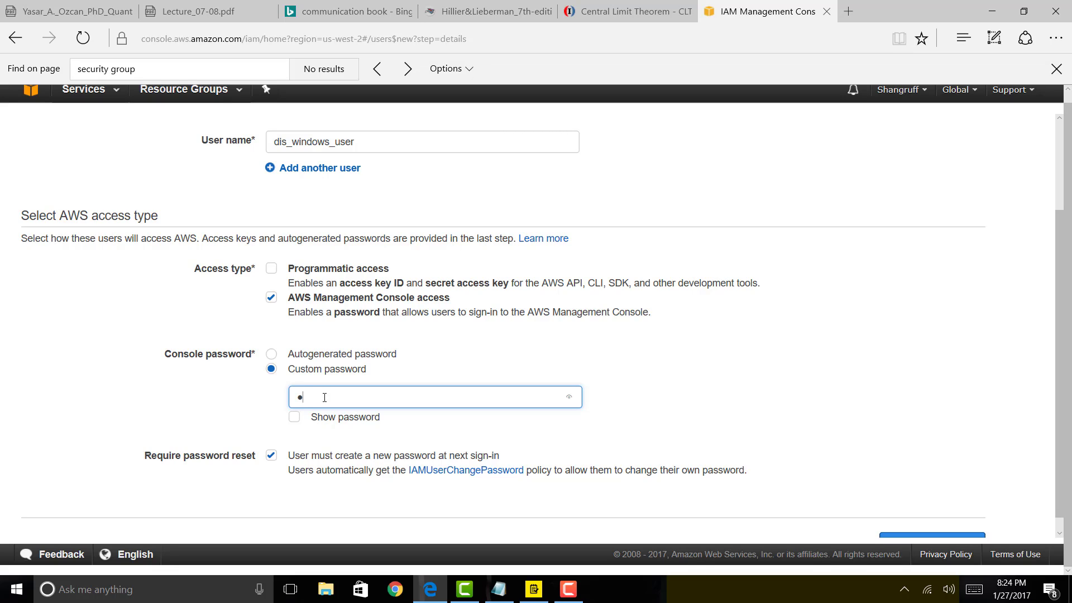
key(BackSpace)
key(BackSpace)
key(BackSpace)
key(BackSpace)
key(BackSpace)
key(BackSpace)
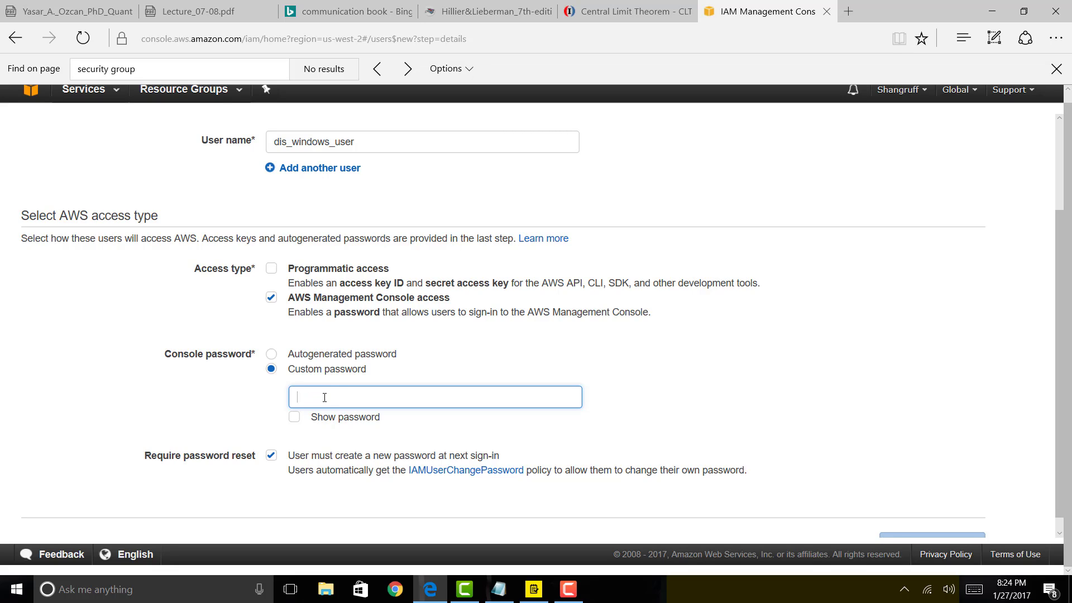
text(********)
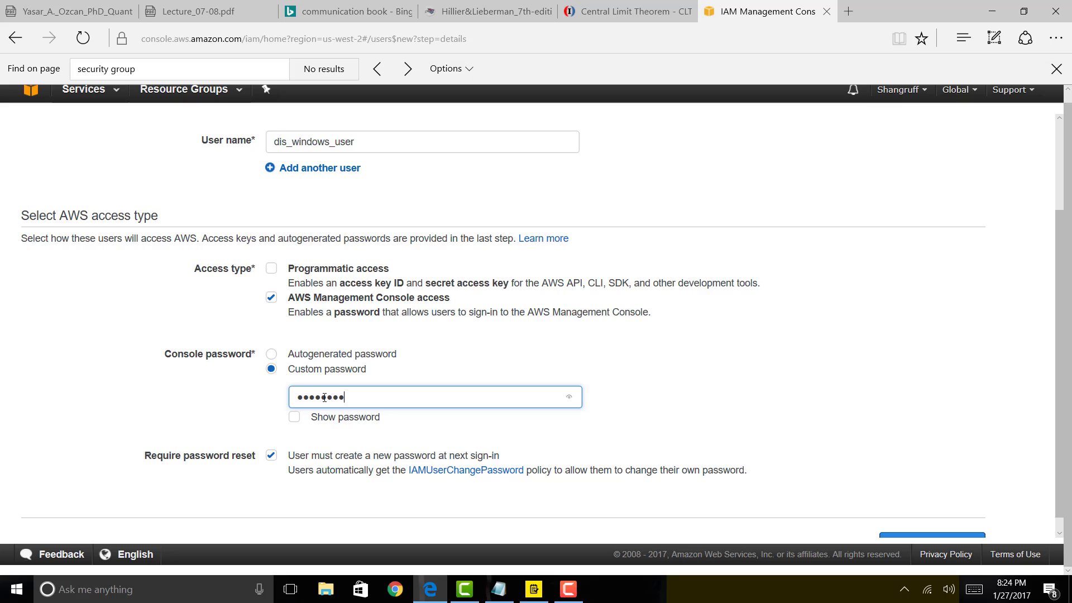
text(*)
scroll(885, 381, down, 1)
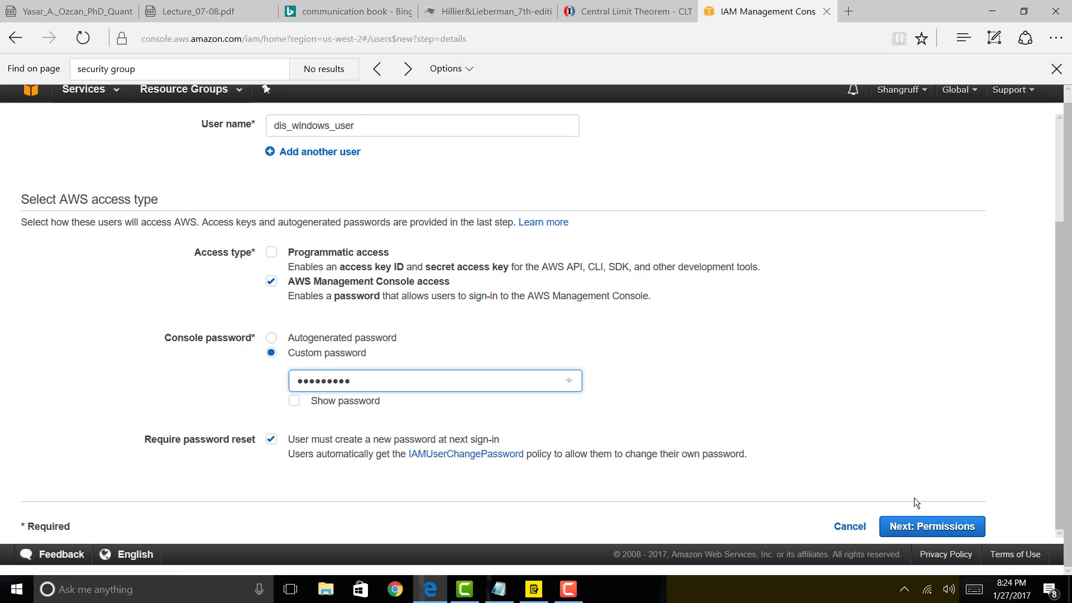
click(915, 534)
Tick the Admin group for dis_windows_user, review, and create the user.
scroll(115, 283, down, 1)
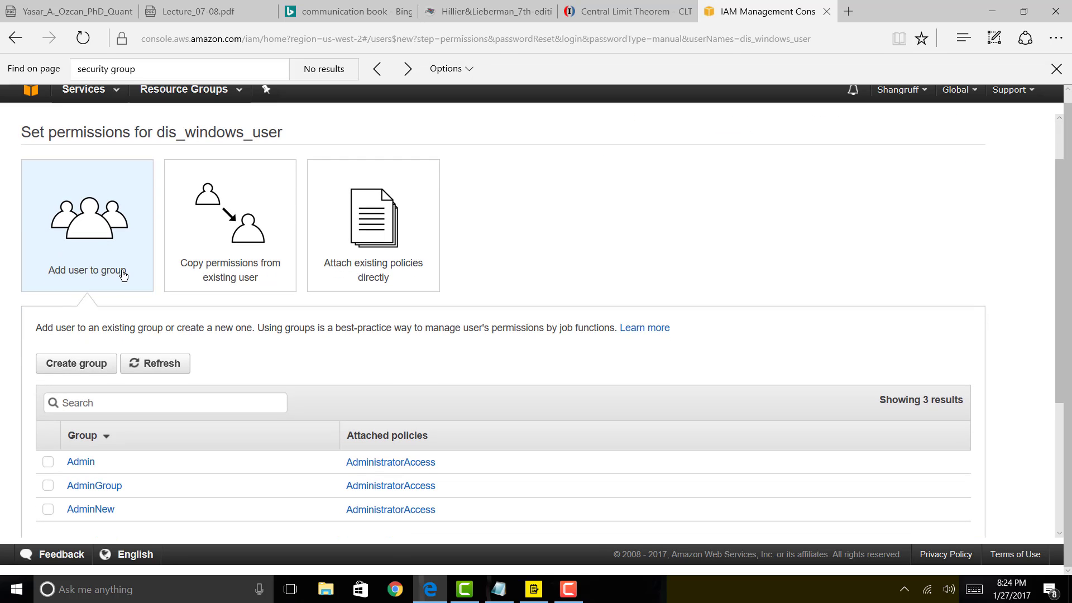
scroll(123, 275, down, 1)
scroll(123, 276, up, 1)
scroll(106, 283, down, 1)
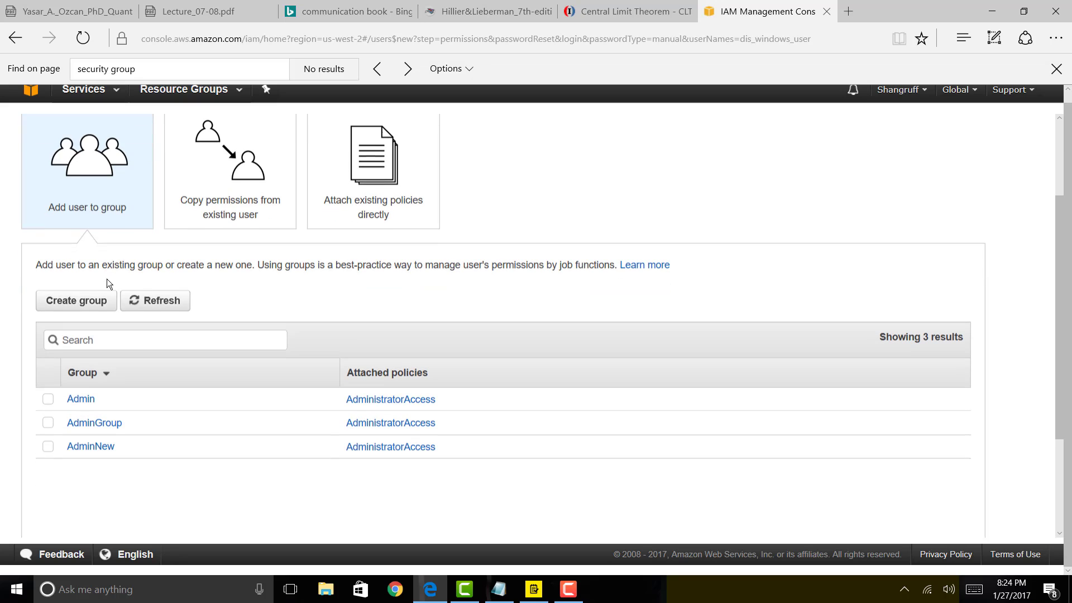
click(51, 402)
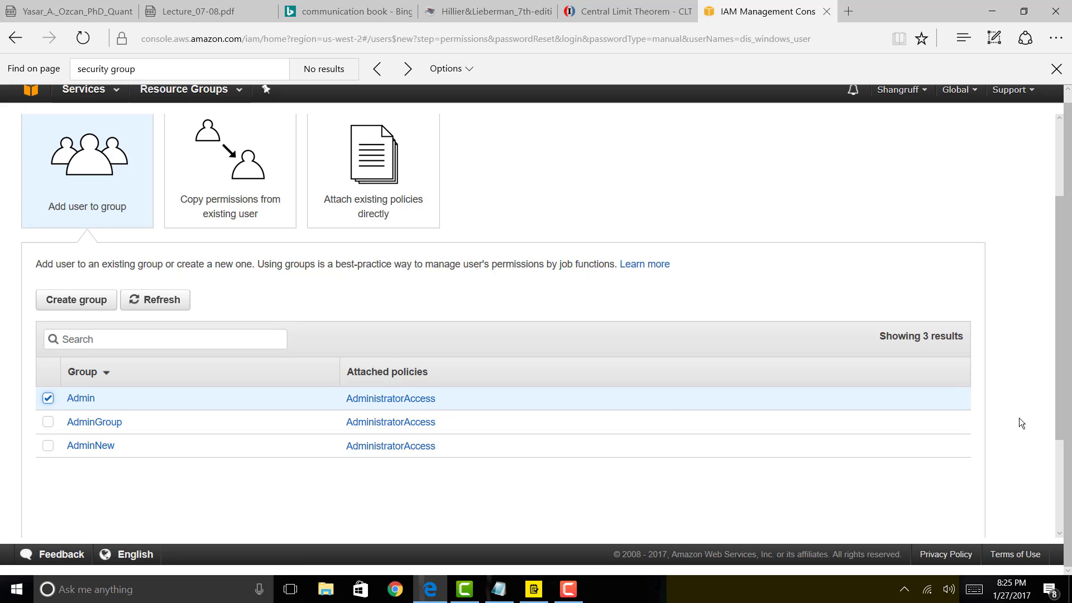
scroll(1025, 413, down, 3)
click(946, 527)
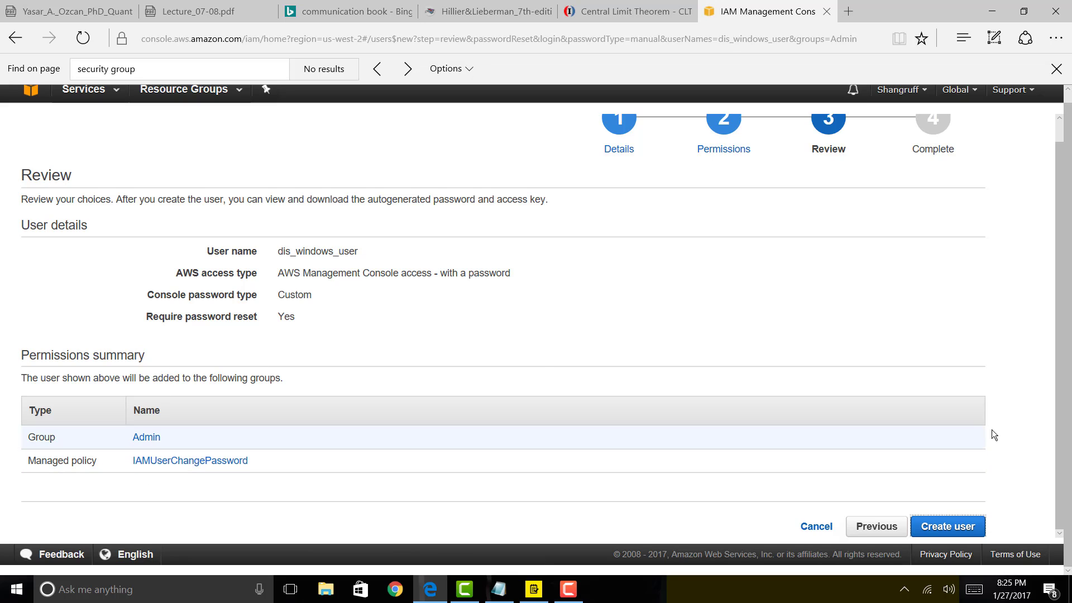
click(952, 525)
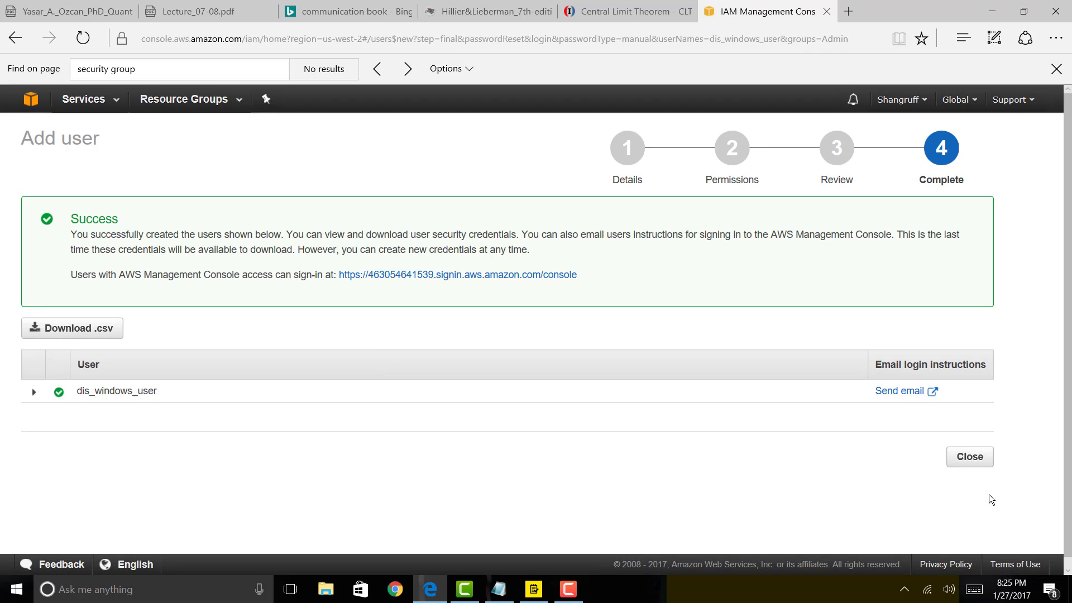
Close the wizard and check the IAM Groups and Users lists, now showing four users.
click(992, 458)
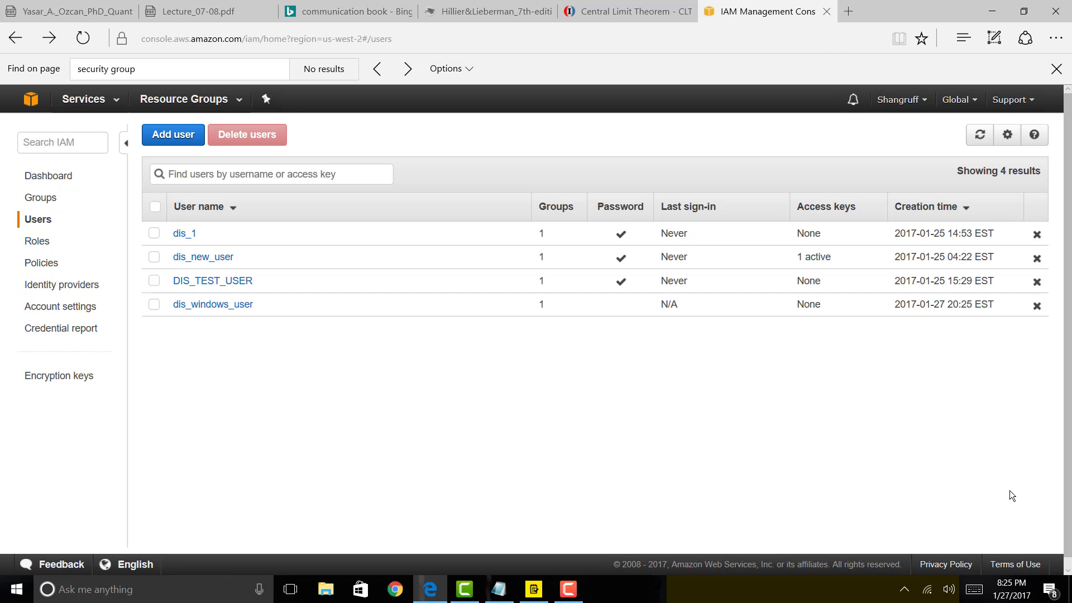
click(37, 198)
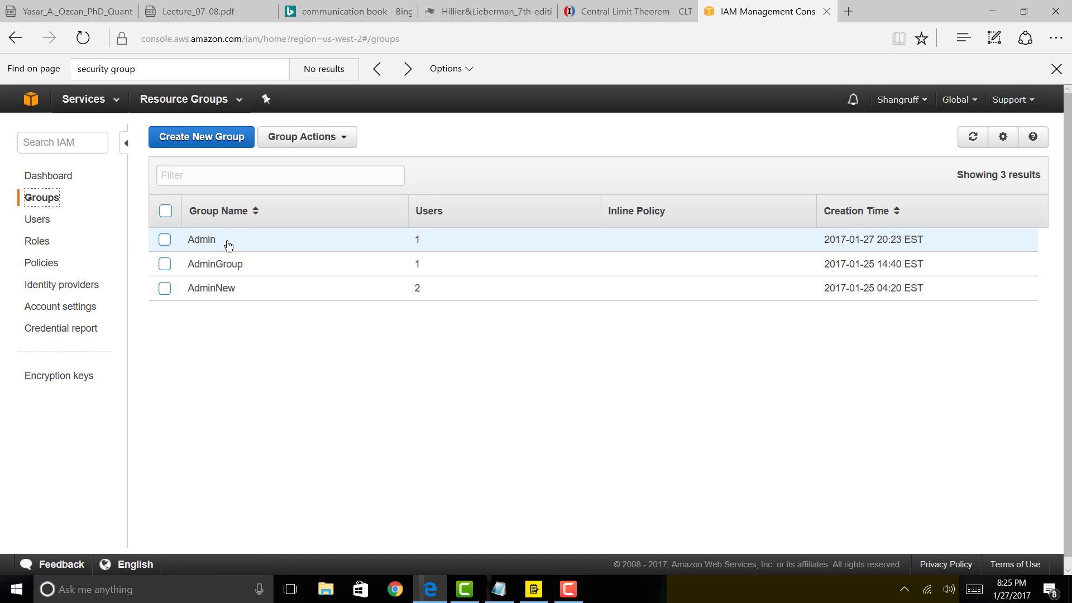
click(36, 219)
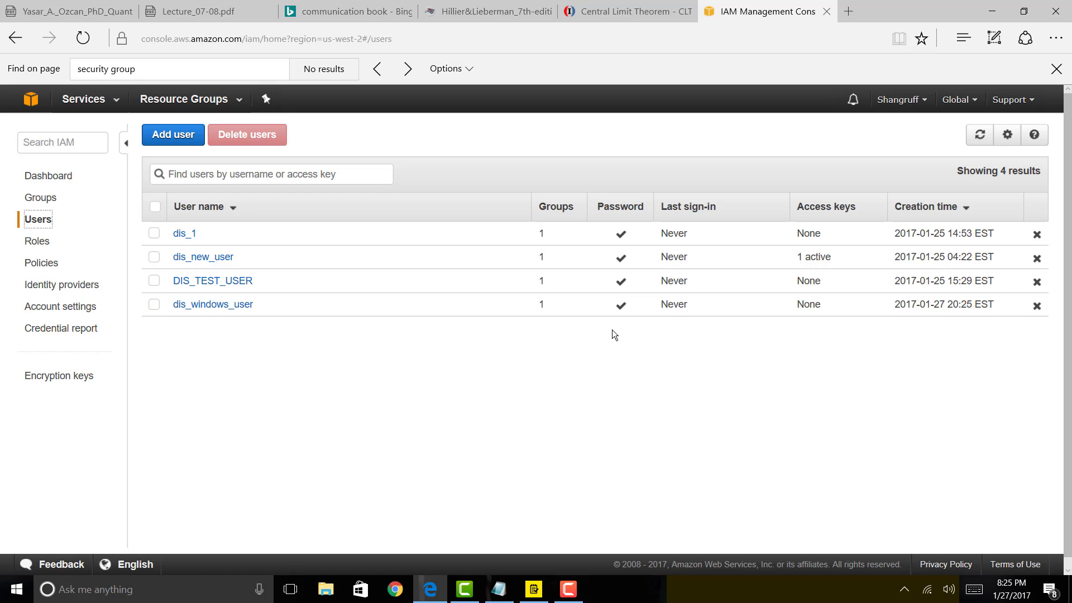
Tick Create User as done in the to-do list and return to the browser.
click(533, 590)
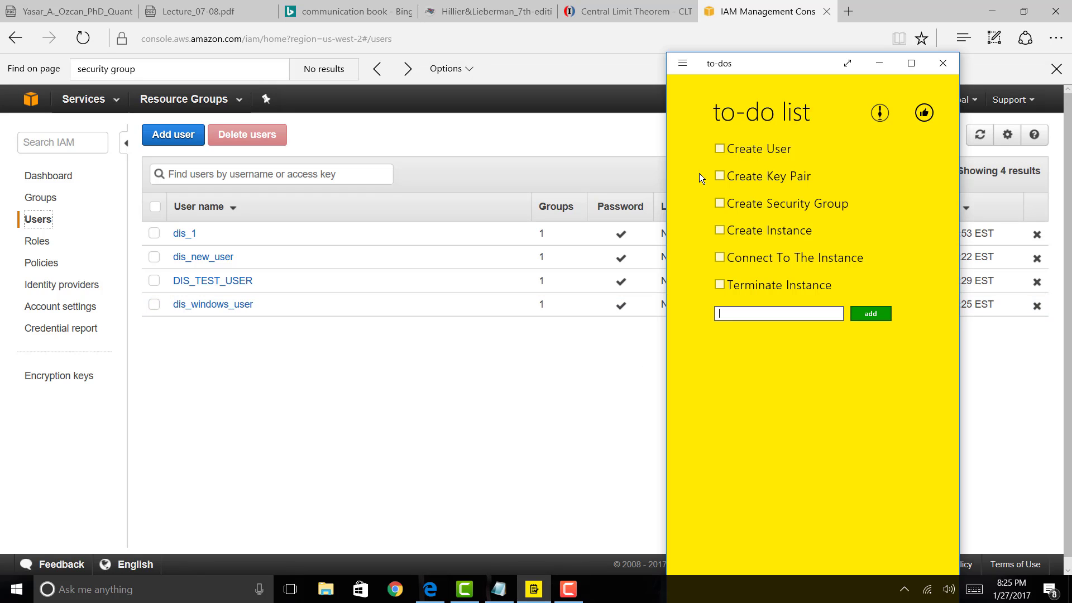
click(720, 149)
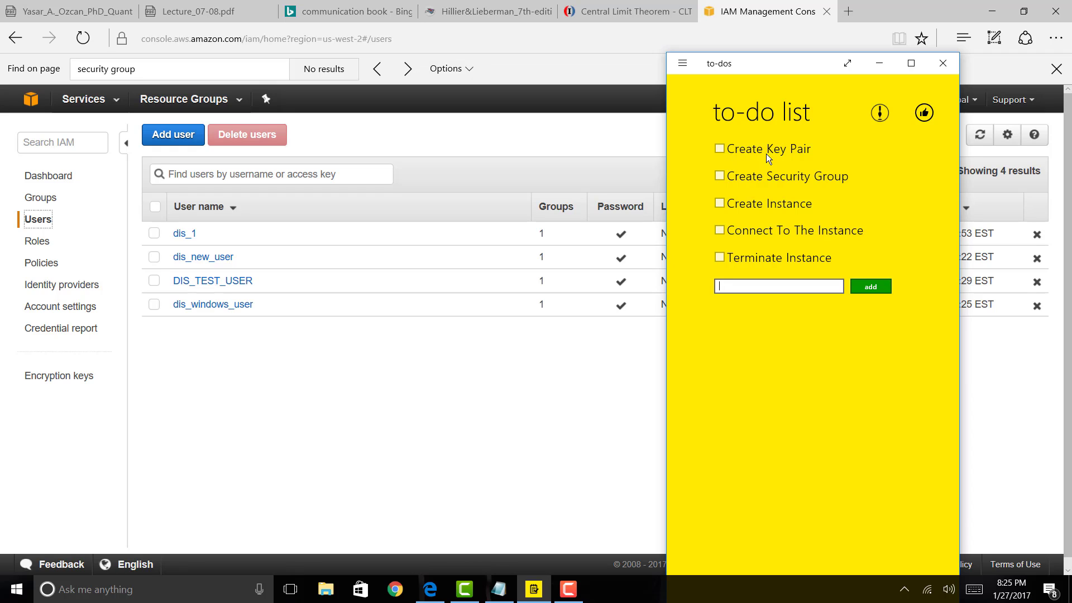
click(472, 402)
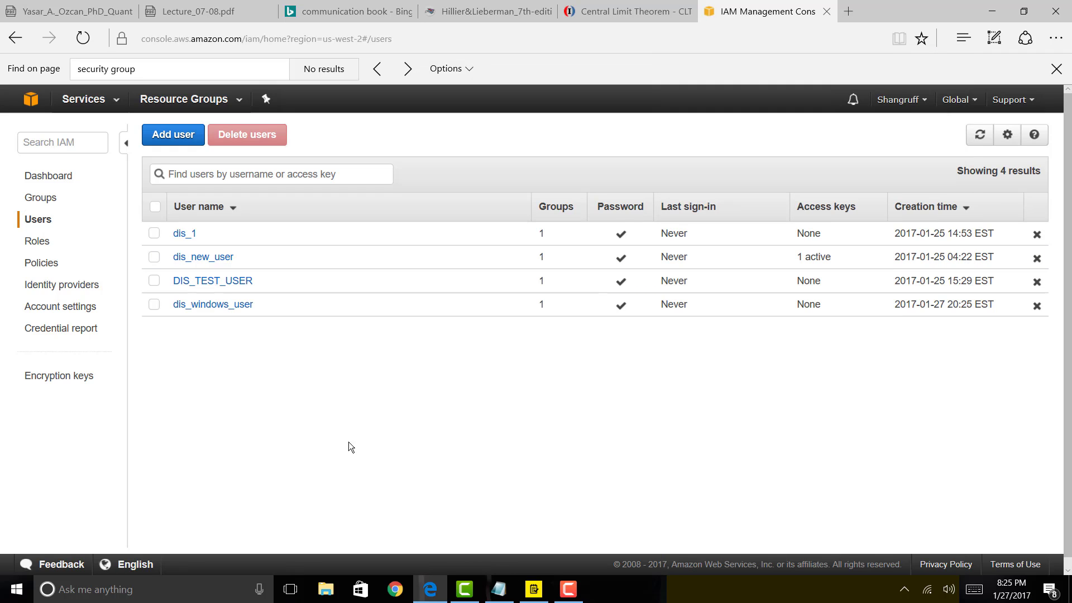
Open EC2 from the Services menu history and look over the Oregon dashboard's resource counts.
click(116, 106)
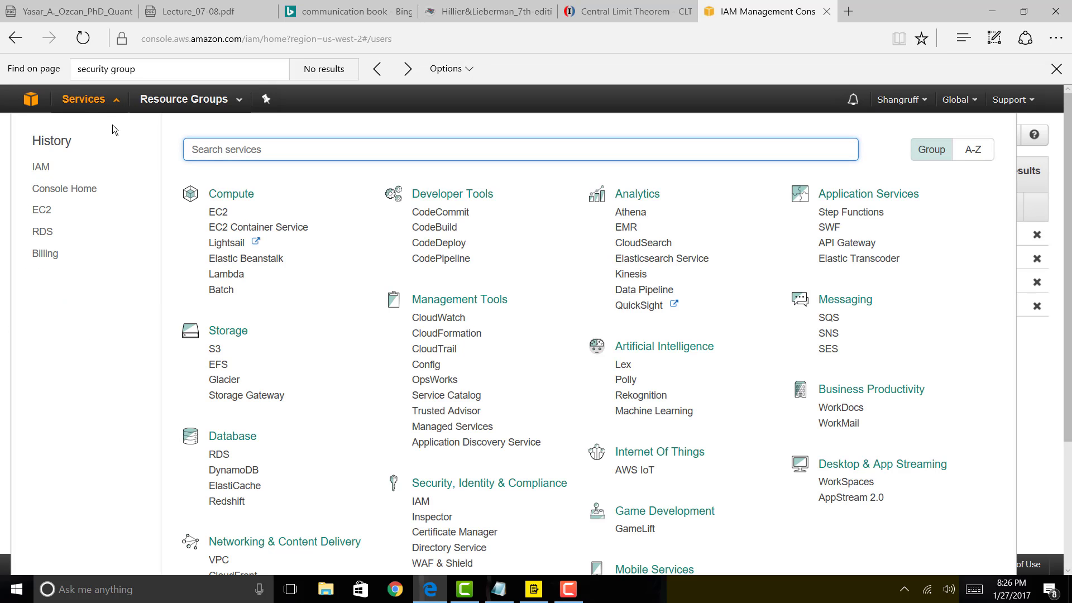
click(40, 212)
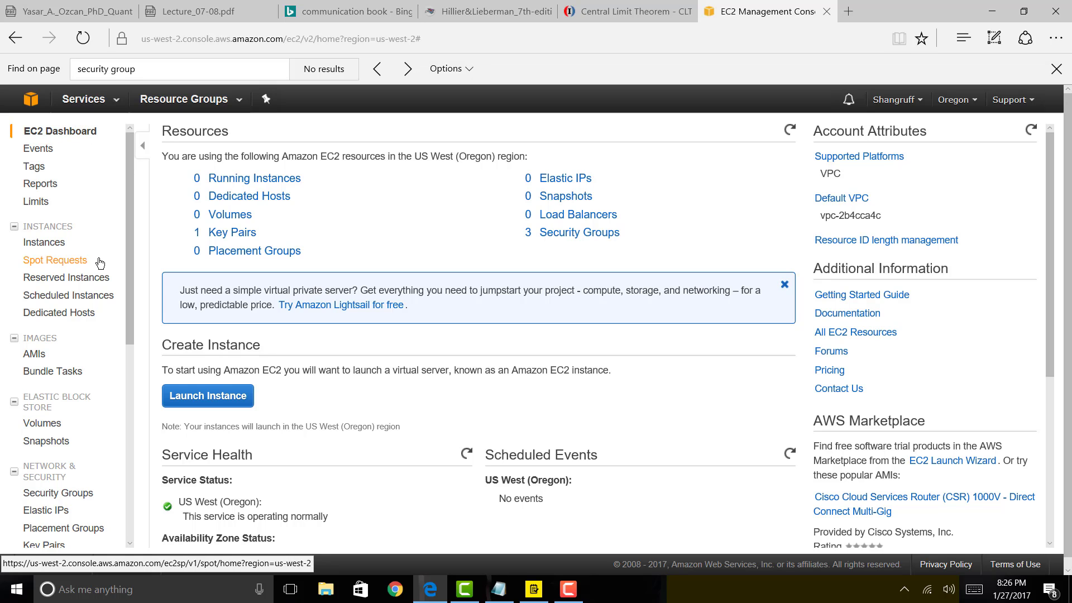
scroll(100, 263, down, 7)
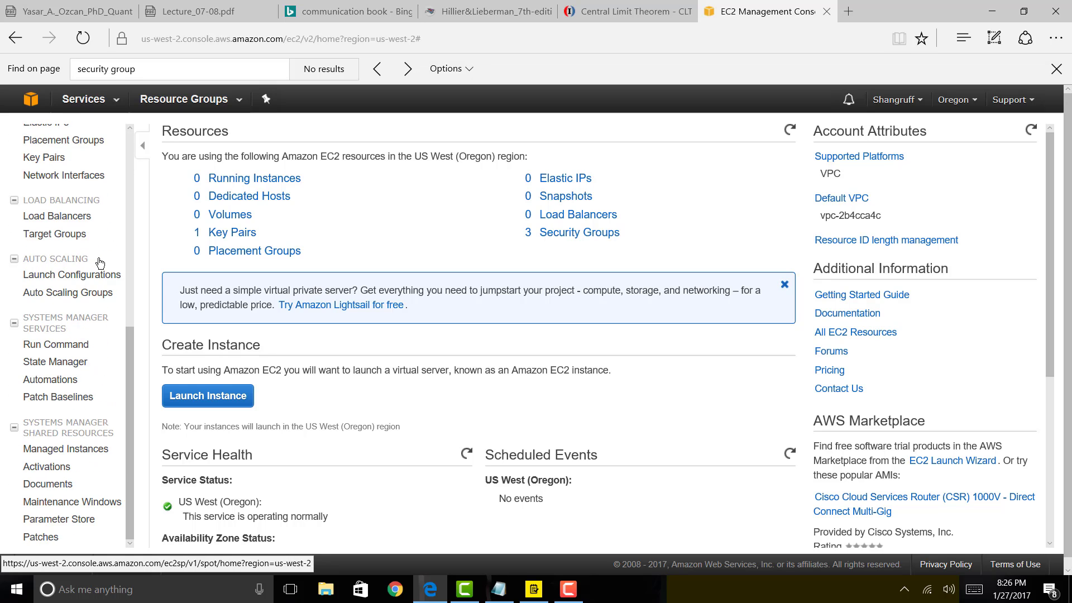
scroll(100, 263, up, 7)
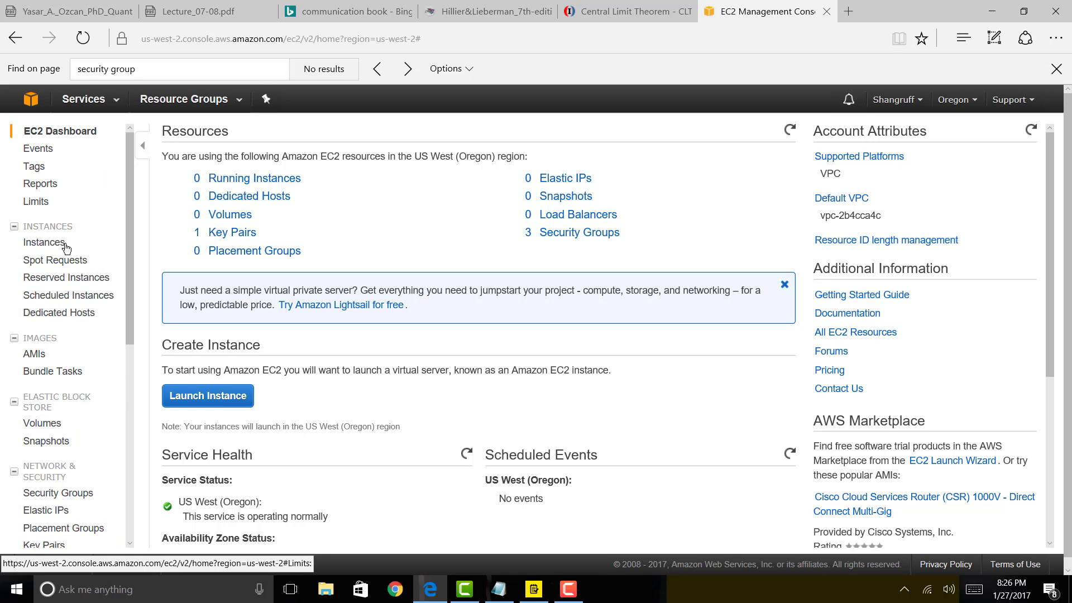
scroll(78, 385, down, 1)
scroll(78, 386, down, 1)
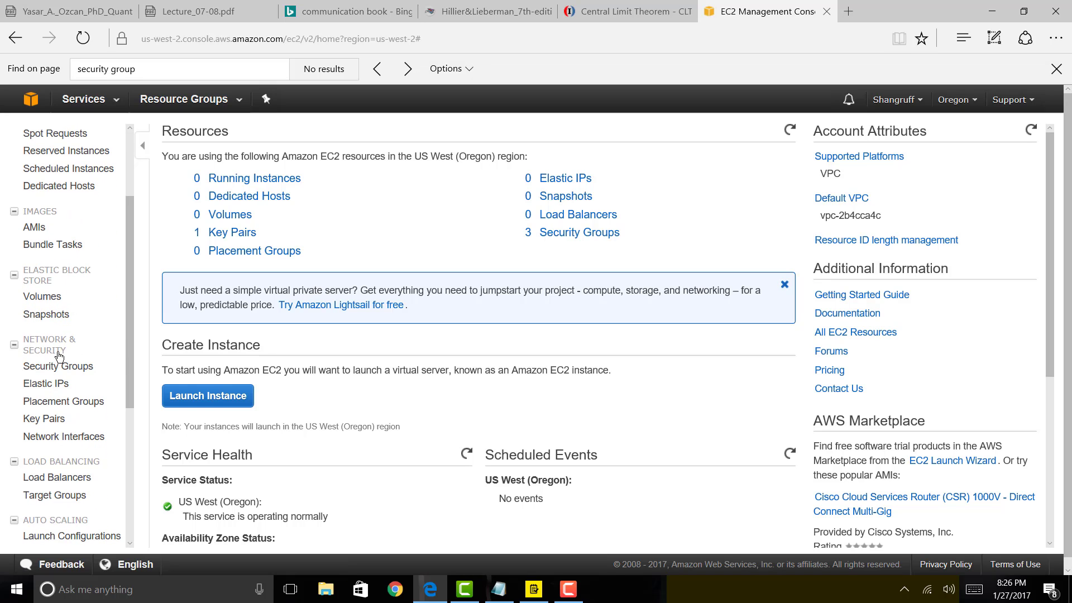
From the Key Pairs page, create a new key pair named windows_access_key.
click(47, 420)
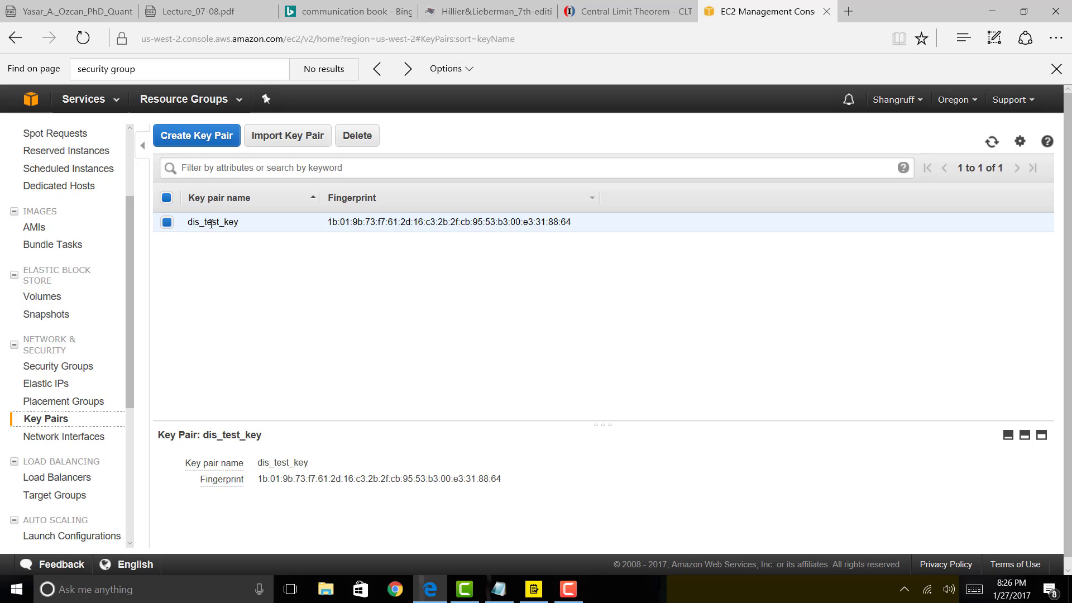
click(217, 141)
click(521, 323)
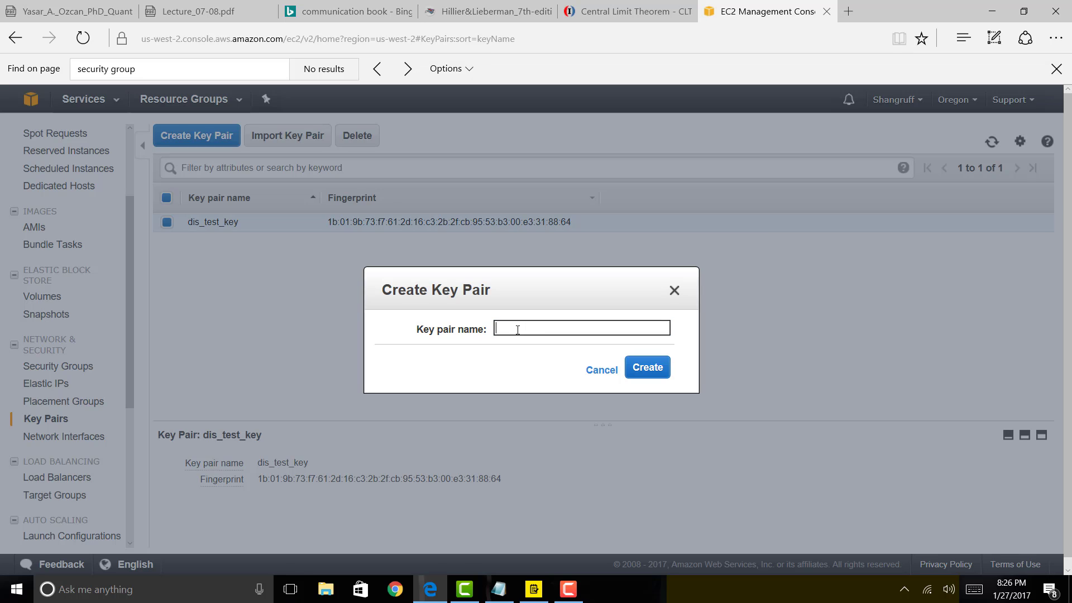
text(windows_Access_)
key(BackSpace)
key(BackSpace)
key(BackSpace)
key(BackSpace)
key(BackSpace)
key(BackSpace)
text(access_key)
click(662, 363)
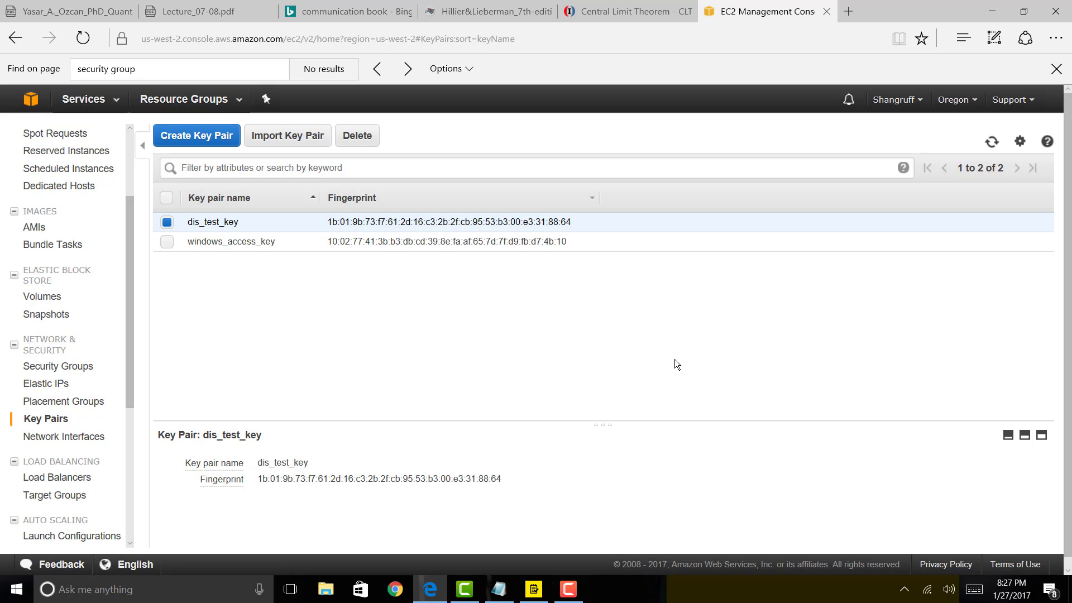
Save windows_access_key.pem to Downloads, check it in the folder, and return to Edge.
click(166, 241)
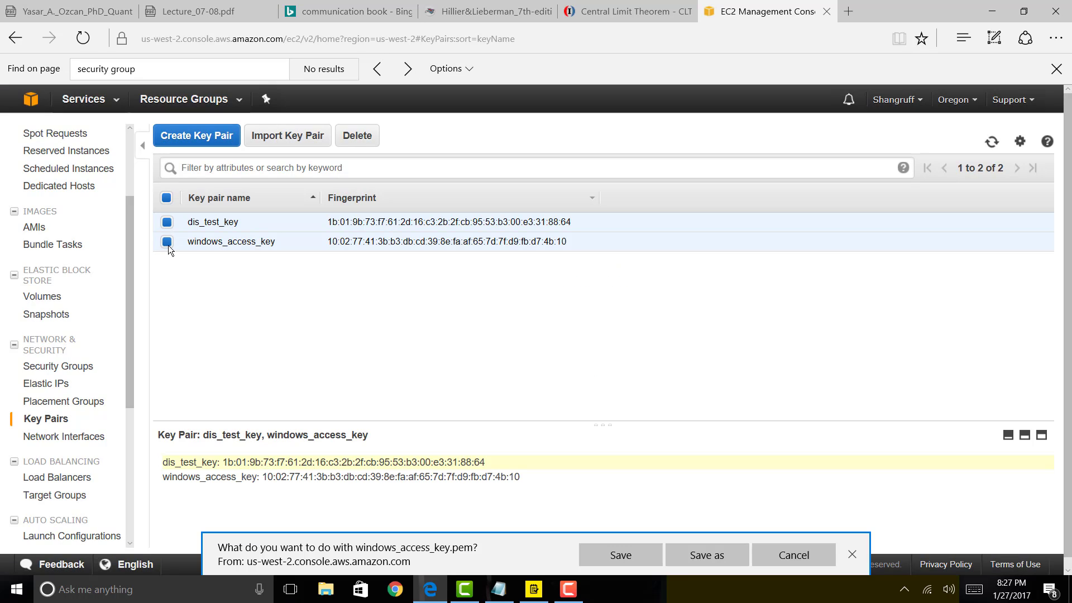
click(167, 222)
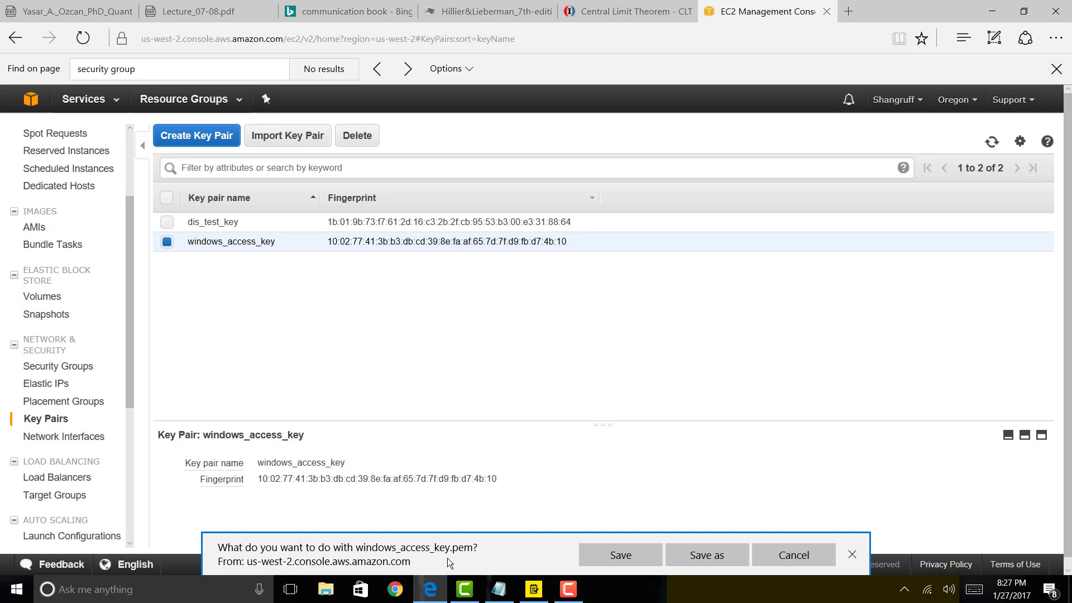
click(602, 557)
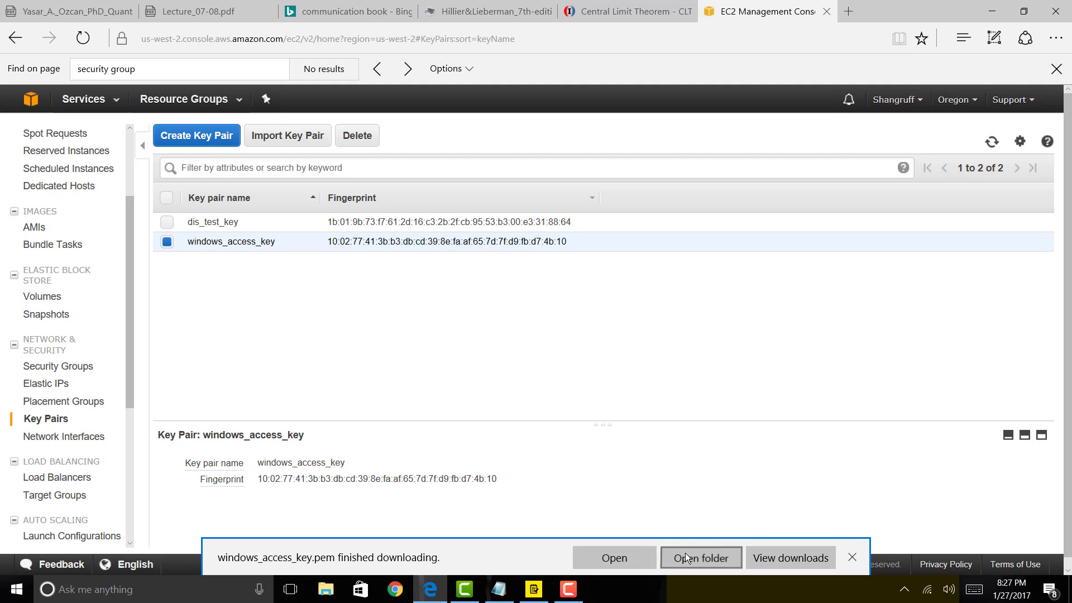
click(685, 553)
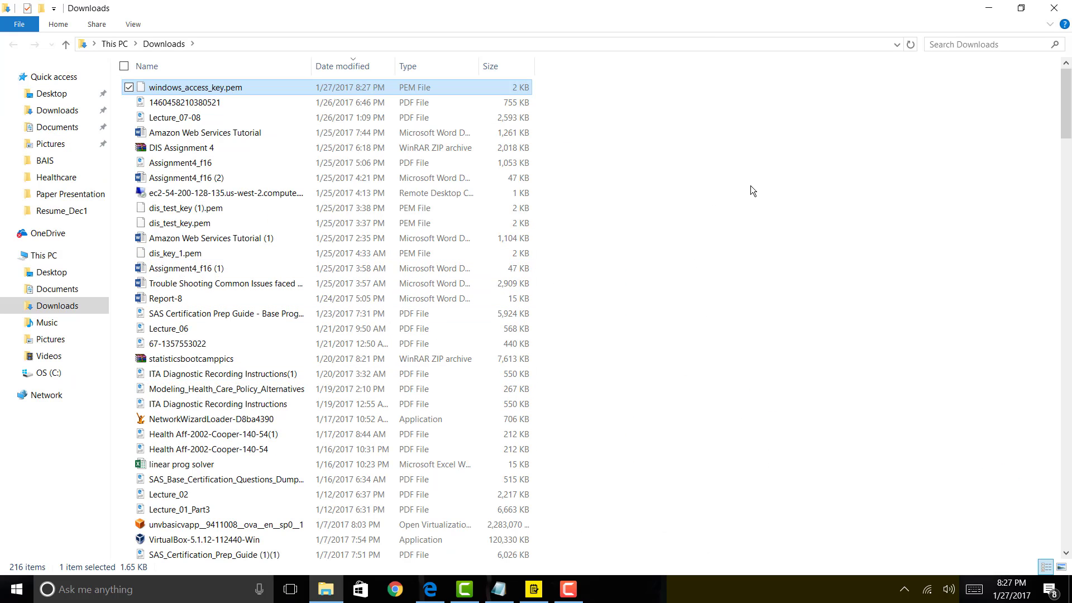
key(alt+Tab)
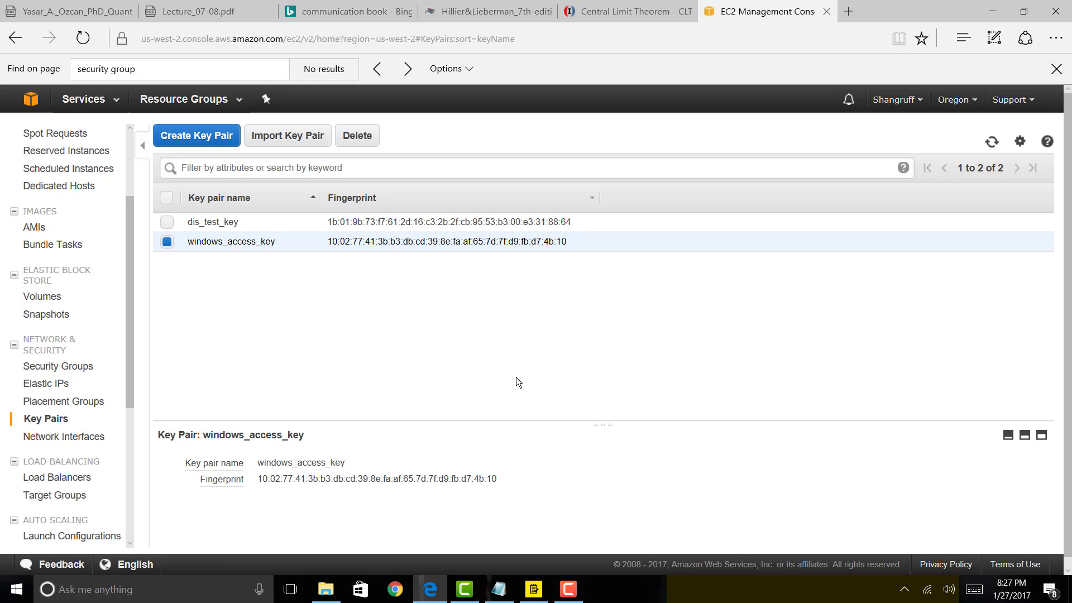
Check off Create Key Pair in the to-do list and return to the Key Pairs page.
click(534, 598)
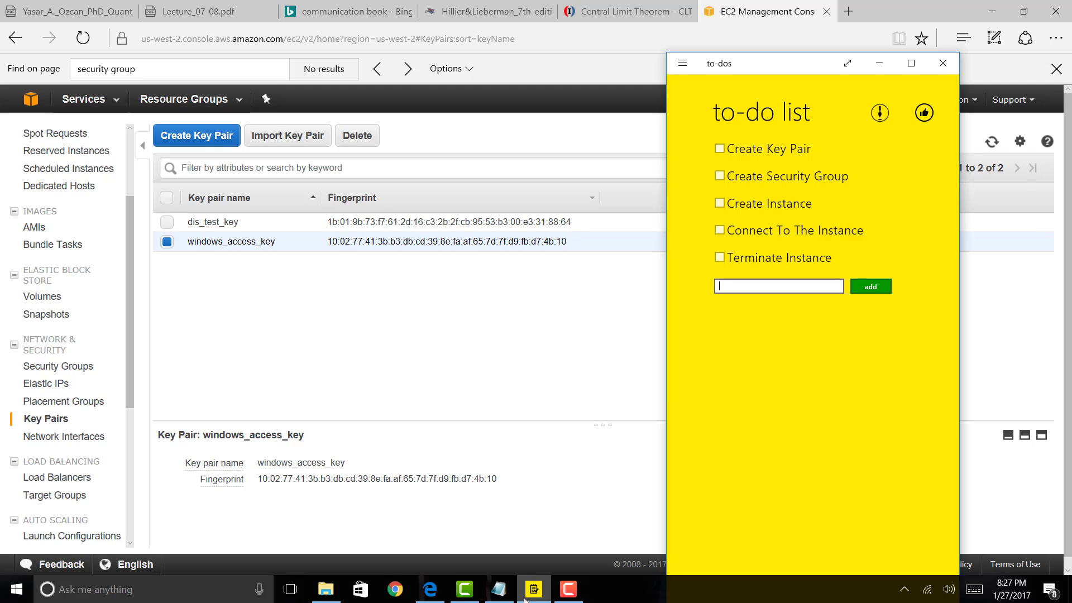
click(720, 149)
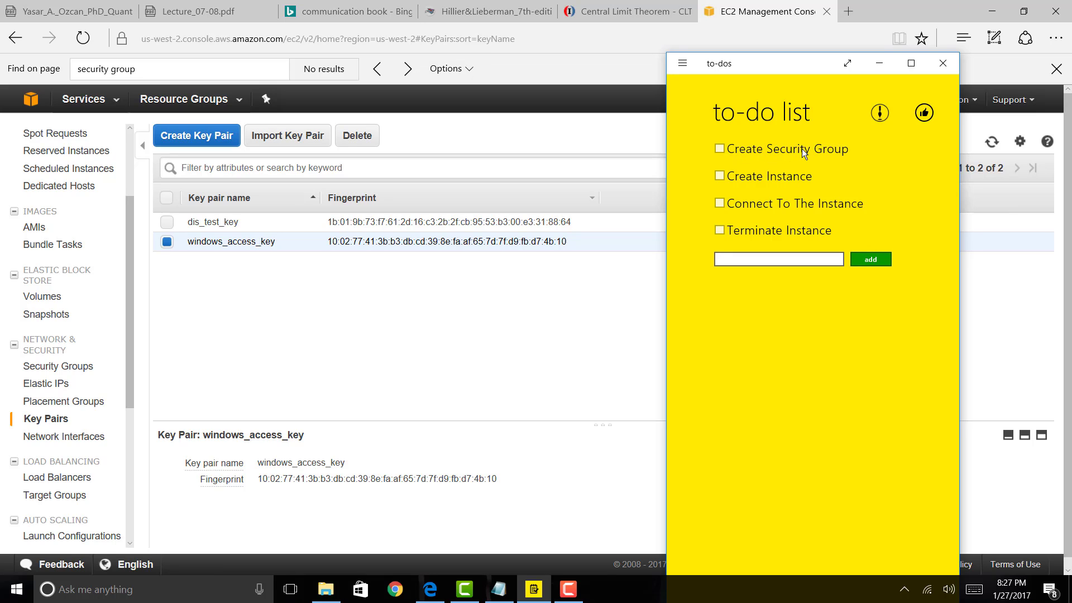
click(506, 312)
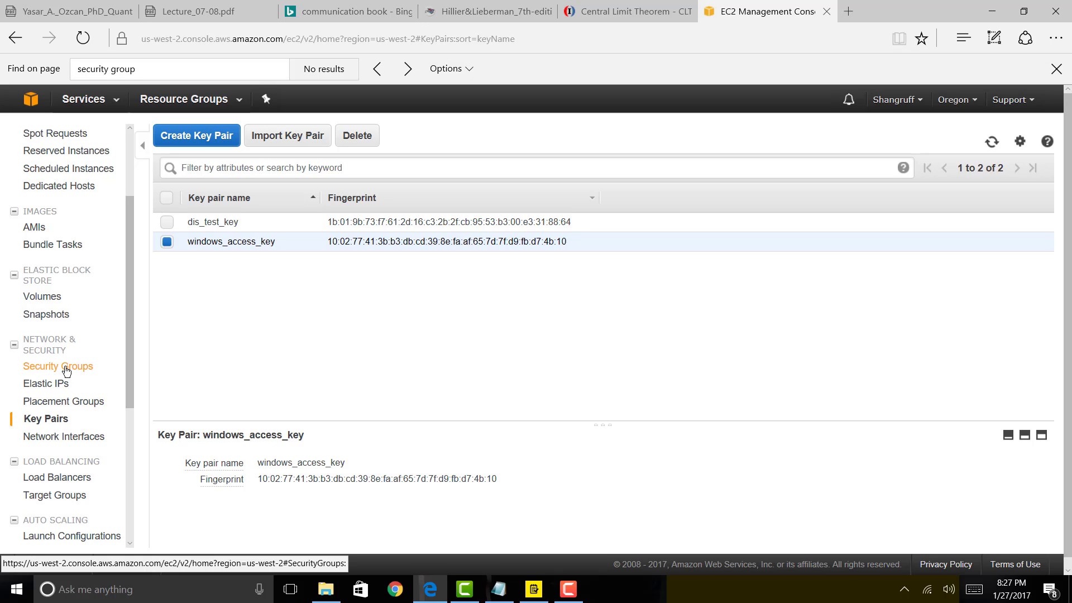
Start a new security group named windows_security_group from the Security Groups list.
click(64, 369)
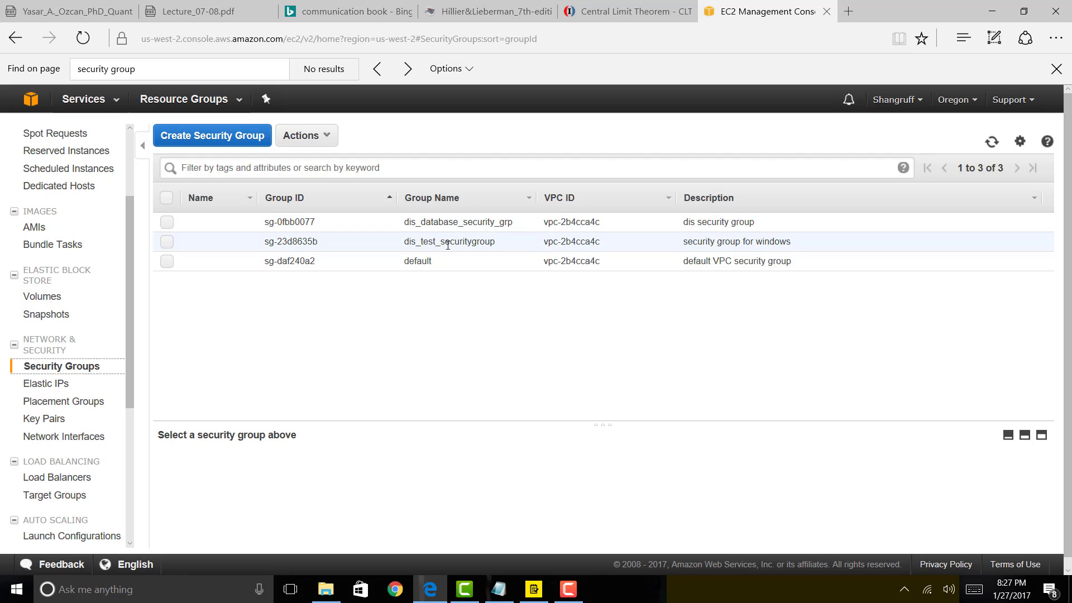
click(234, 138)
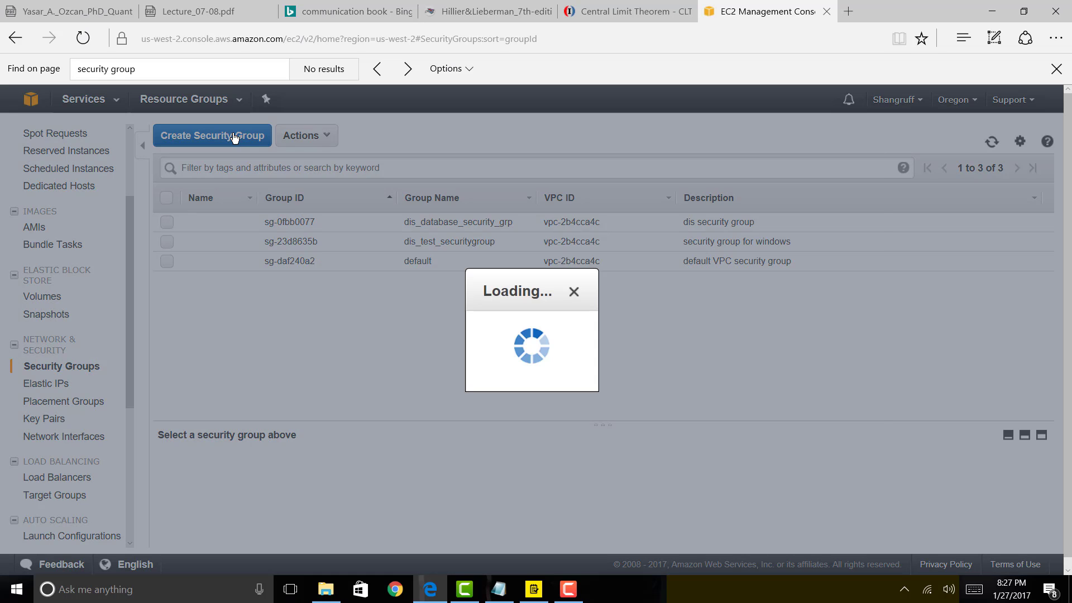
click(379, 198)
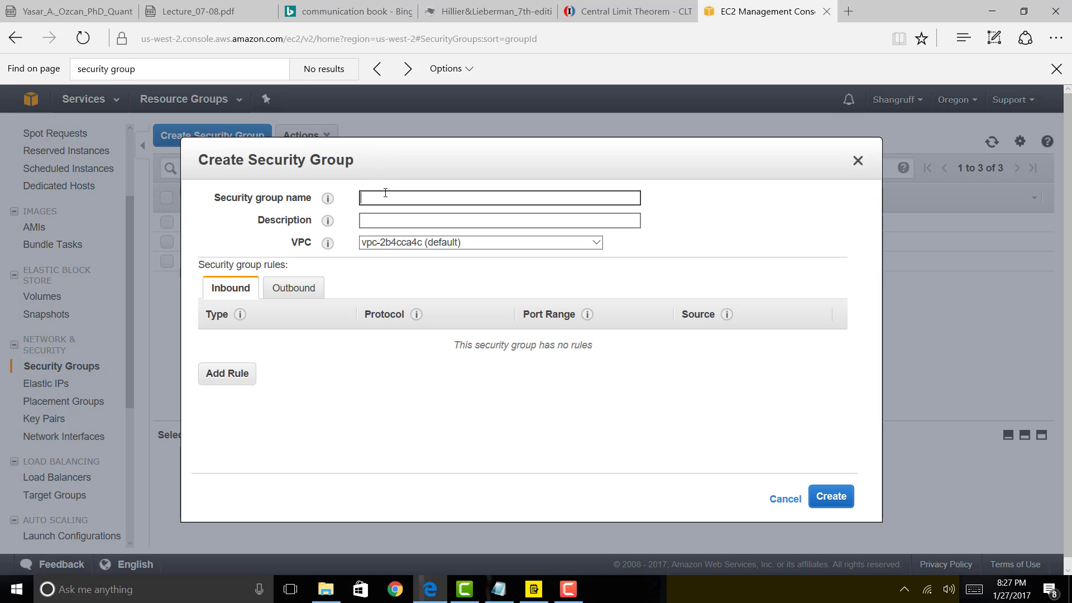
text(window)
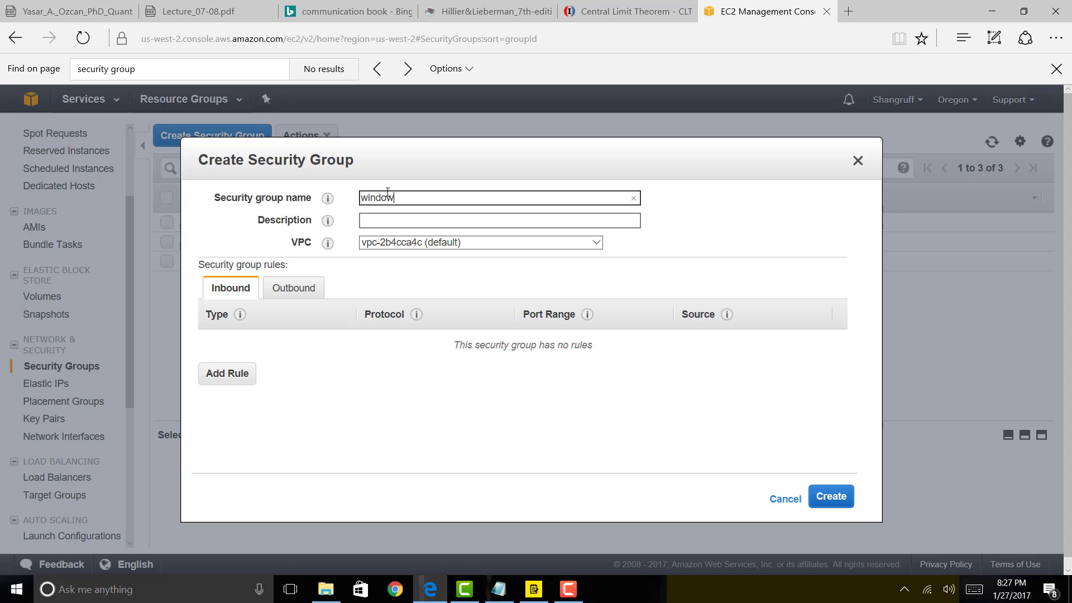
text(s_security_group)
Describe it as 'security group for windows instance.', keep the default VPC, and add a rule.
click(418, 220)
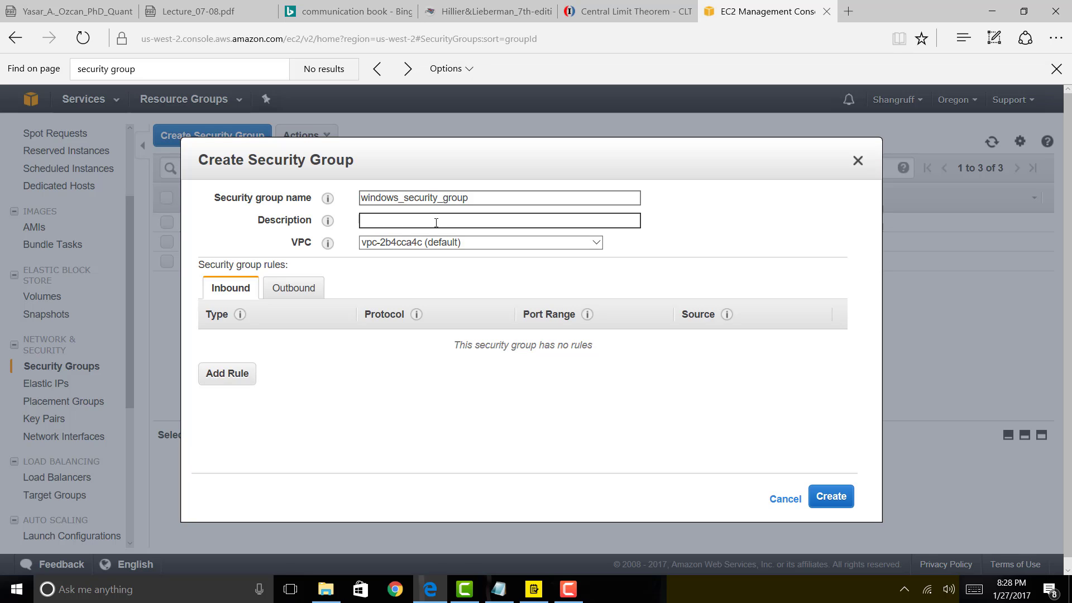
text(security group for windows instance.)
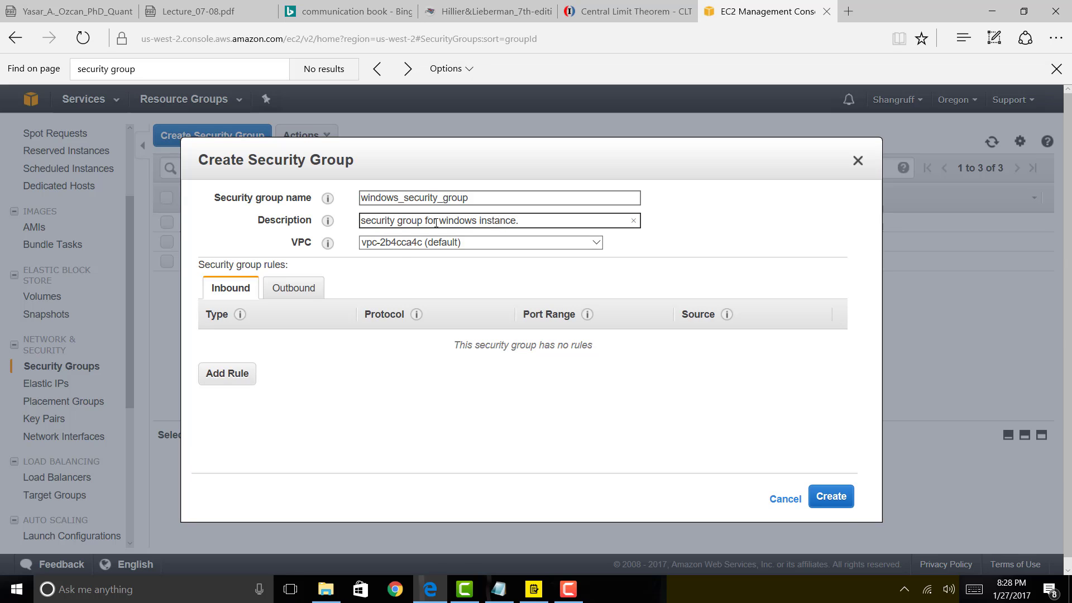
click(408, 242)
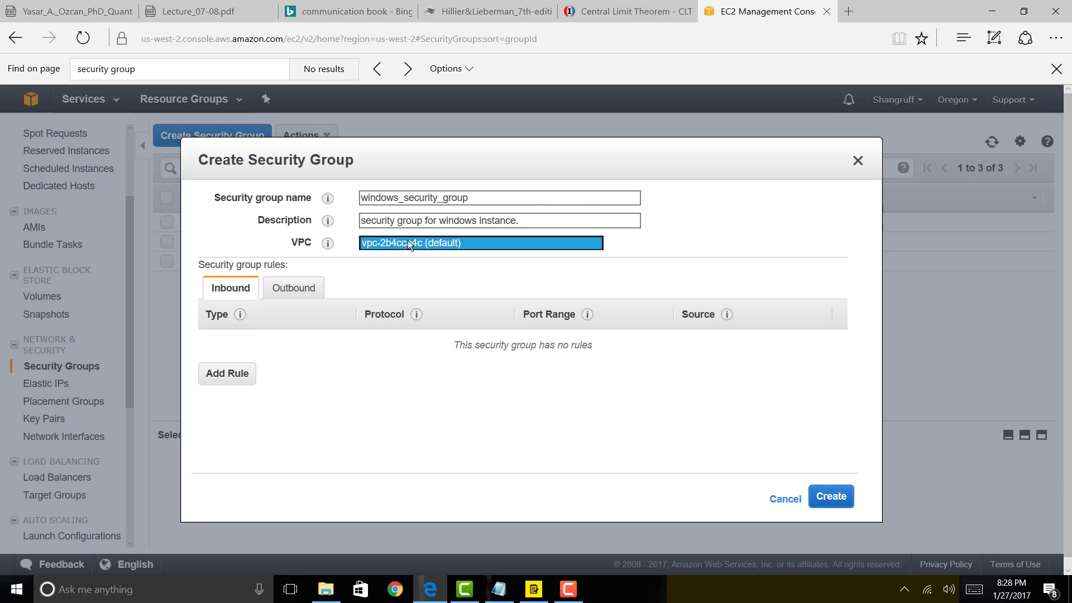
click(408, 241)
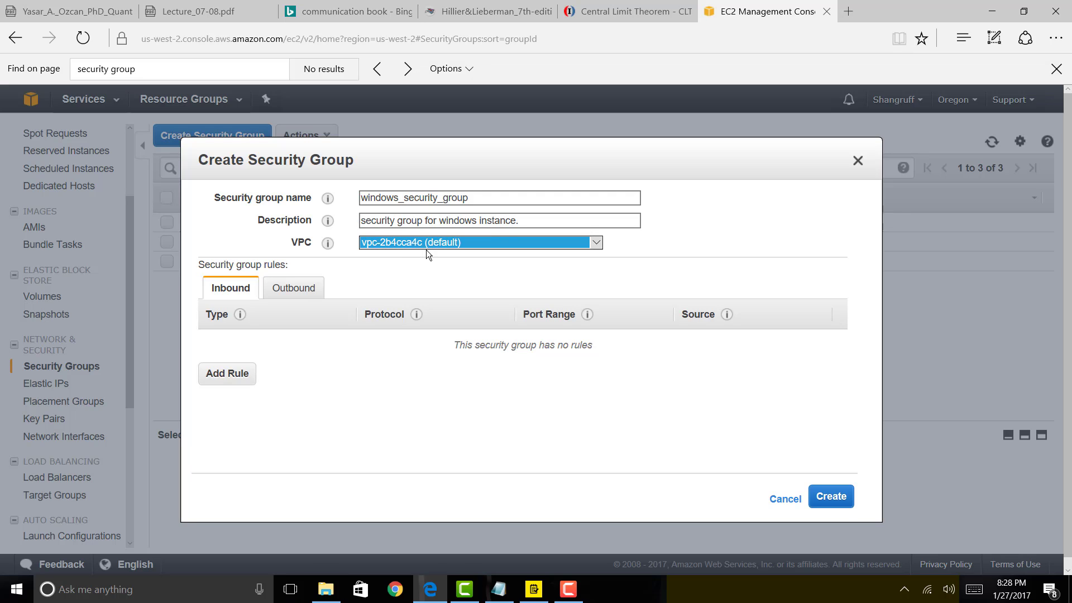
click(411, 274)
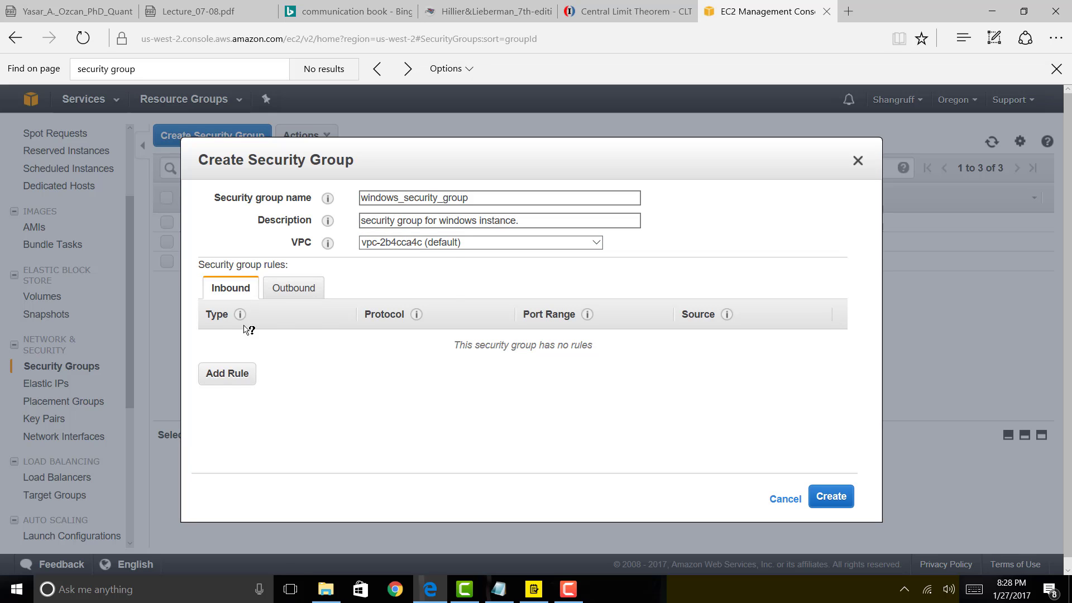
Make the first inbound rule HTTP with source Anywhere.
click(246, 379)
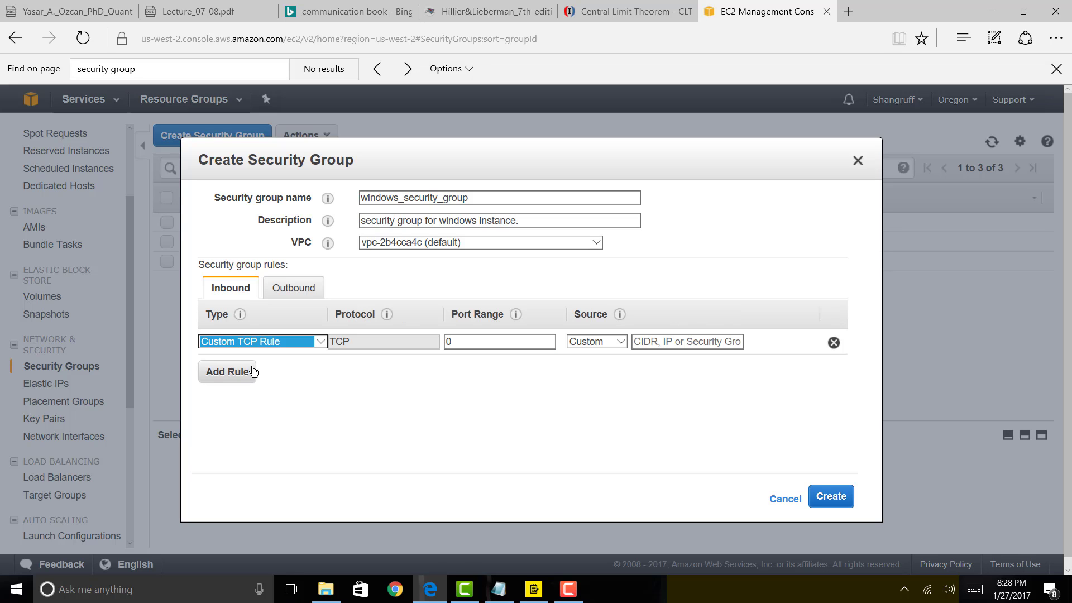
click(325, 341)
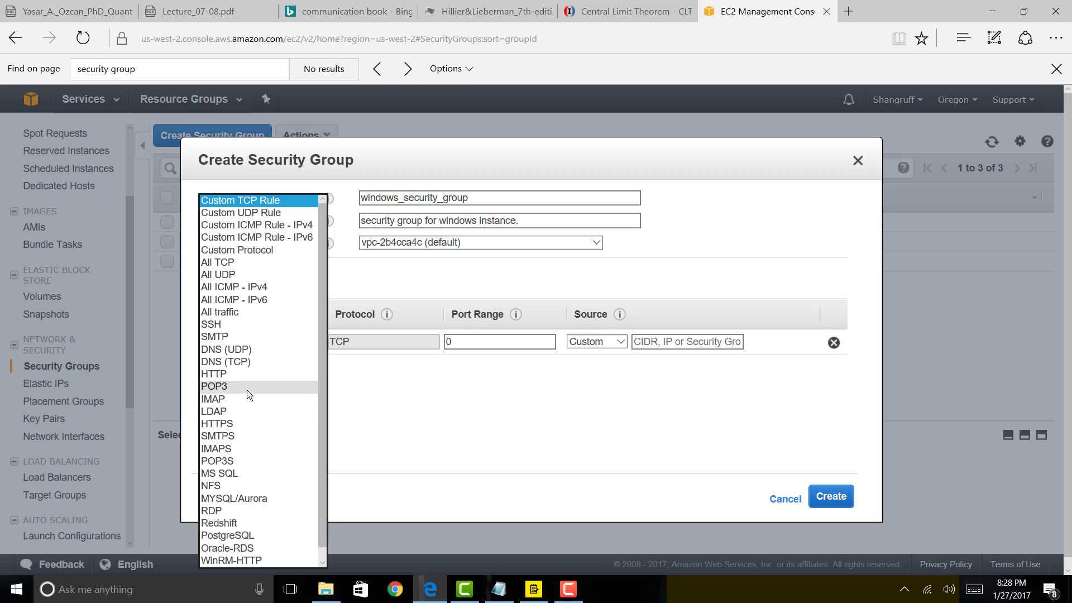
click(228, 374)
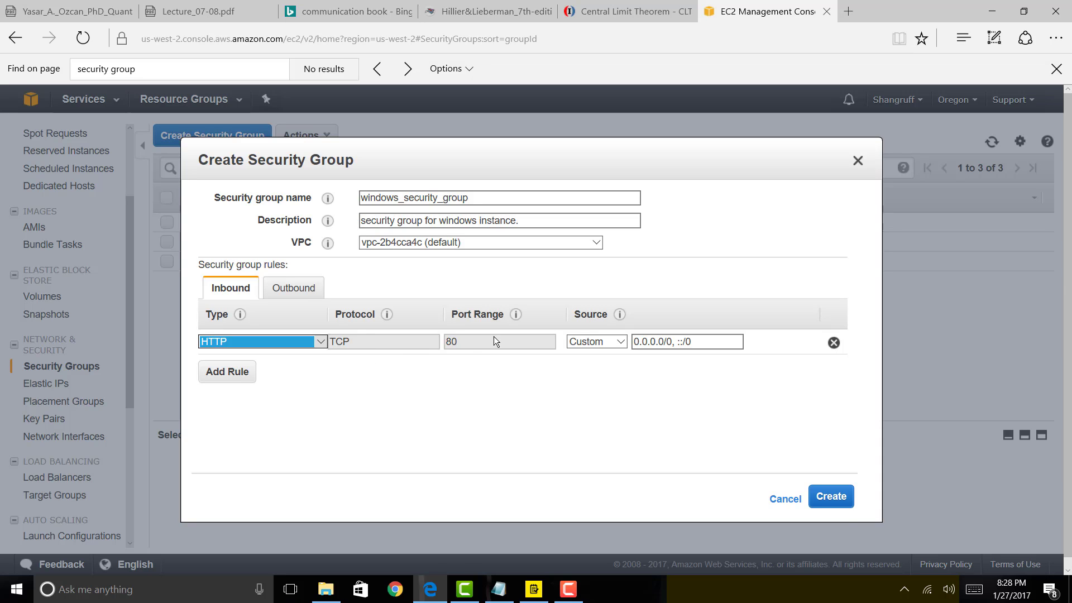
click(595, 347)
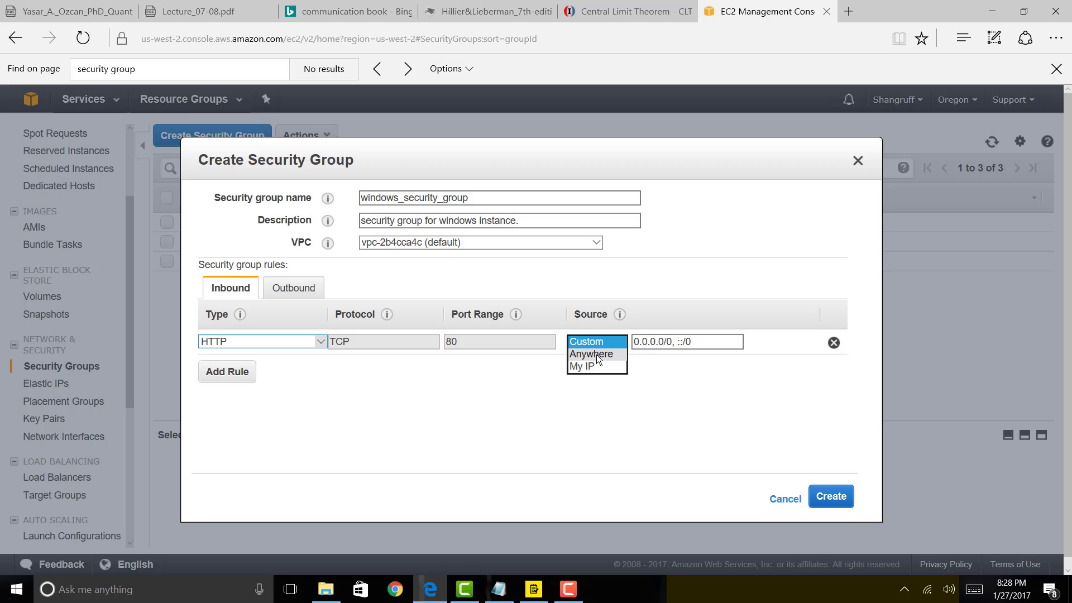
click(597, 354)
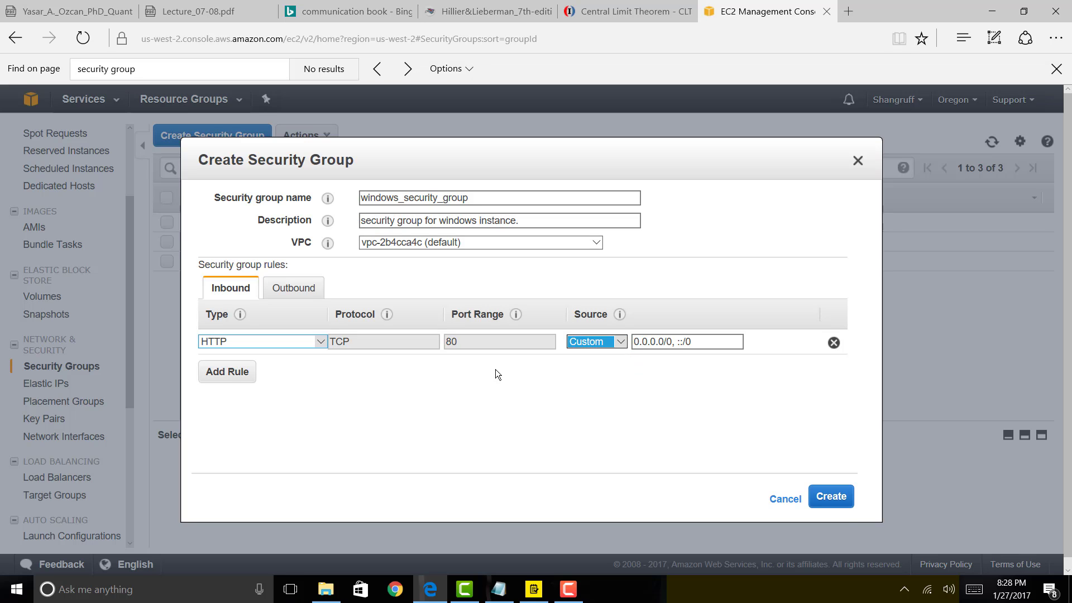
Add a second inbound rule for HTTPS with source Anywhere.
click(232, 380)
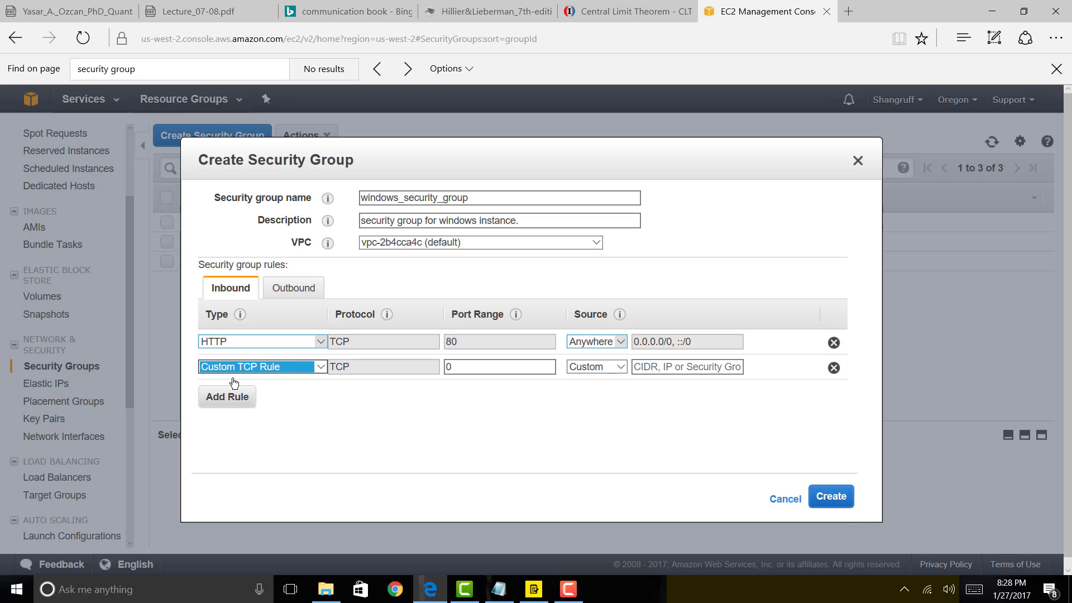
click(282, 367)
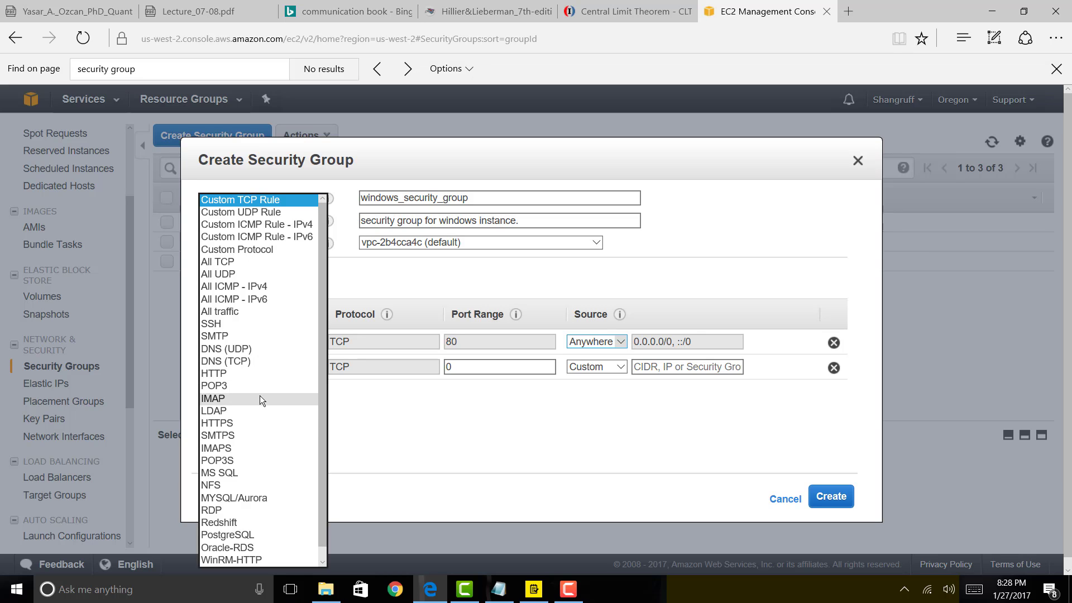
click(257, 424)
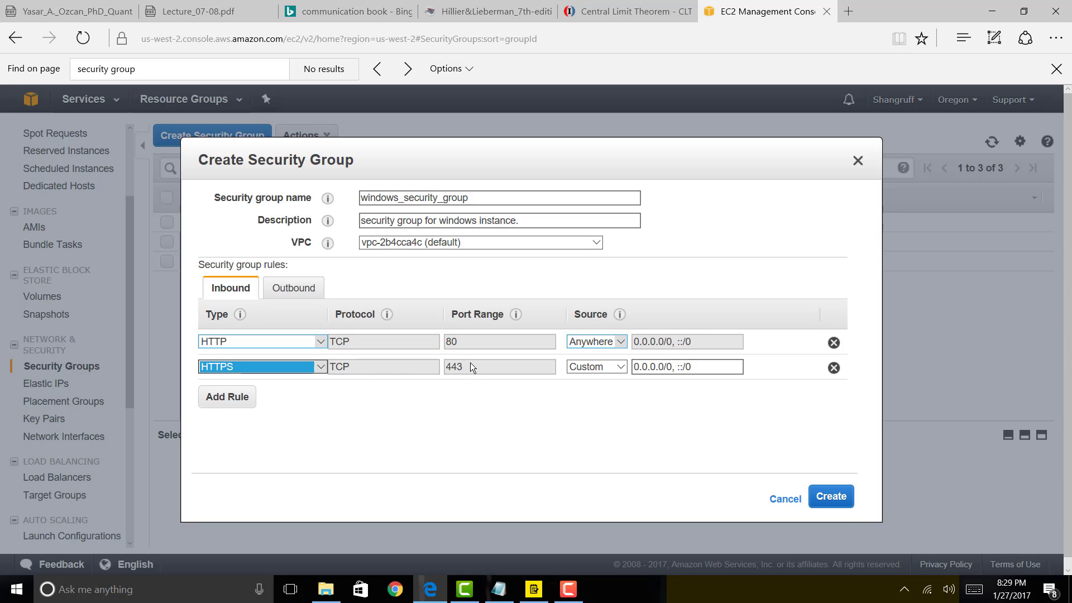
click(584, 373)
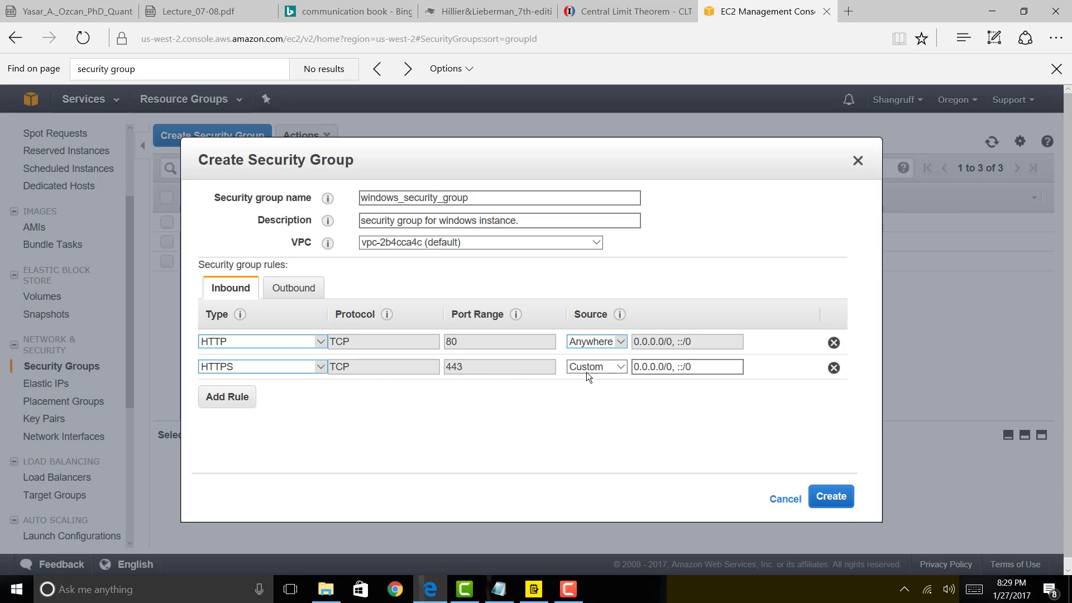
click(587, 371)
click(588, 376)
key(Down)
Add an RDP 3389 rule open to Anywhere, then create the security group.
click(216, 400)
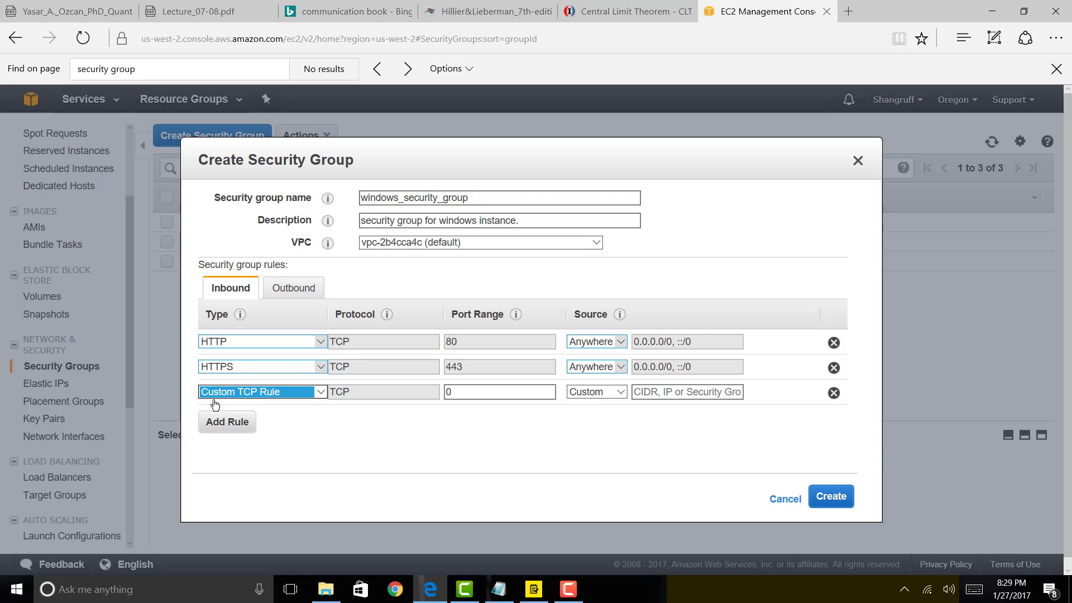
click(320, 391)
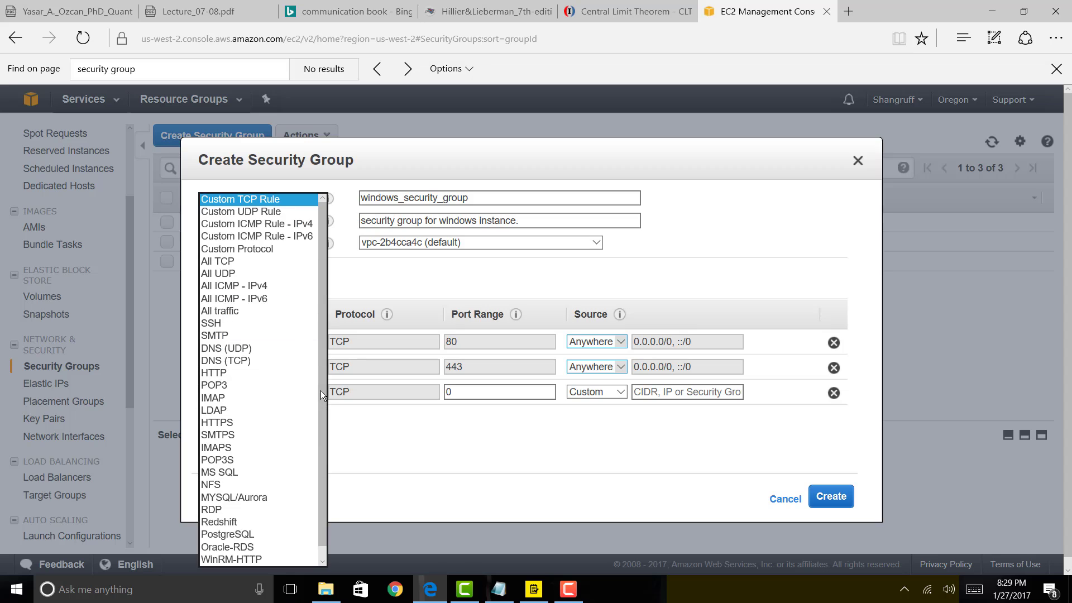
click(264, 511)
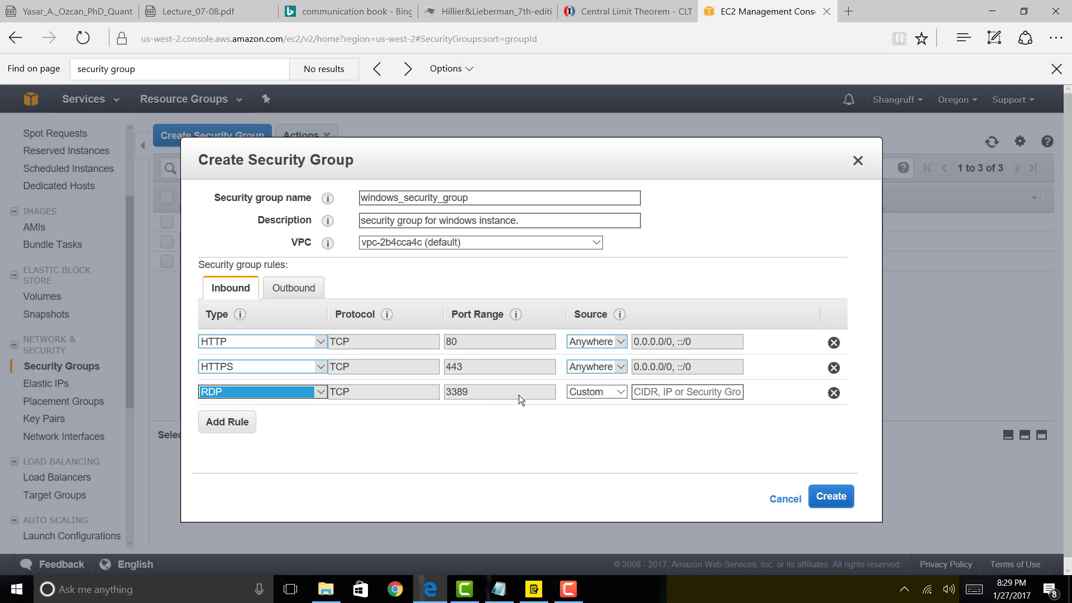
click(594, 393)
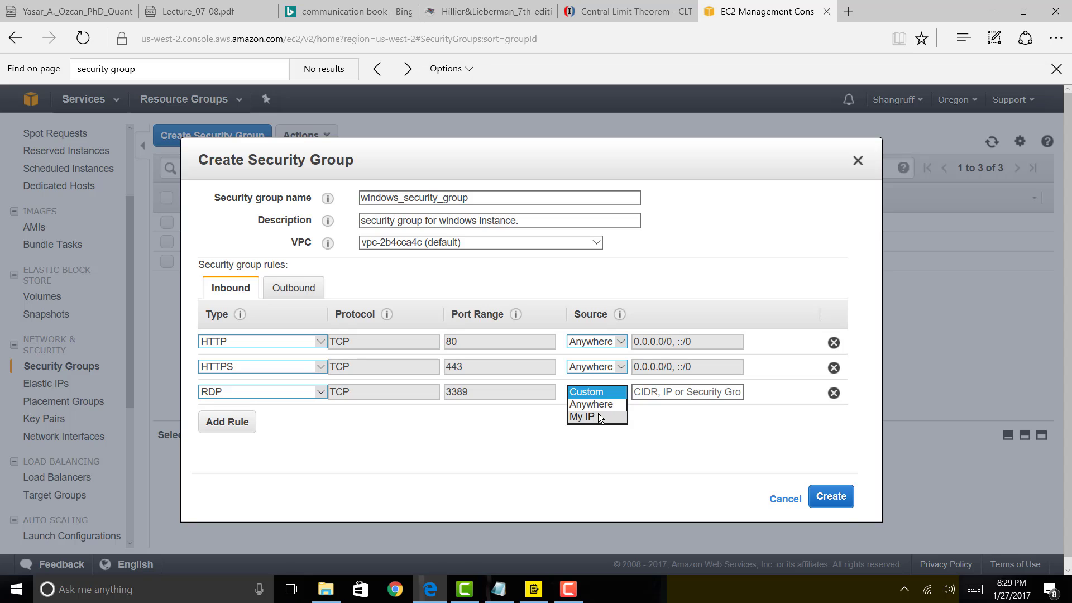
click(598, 413)
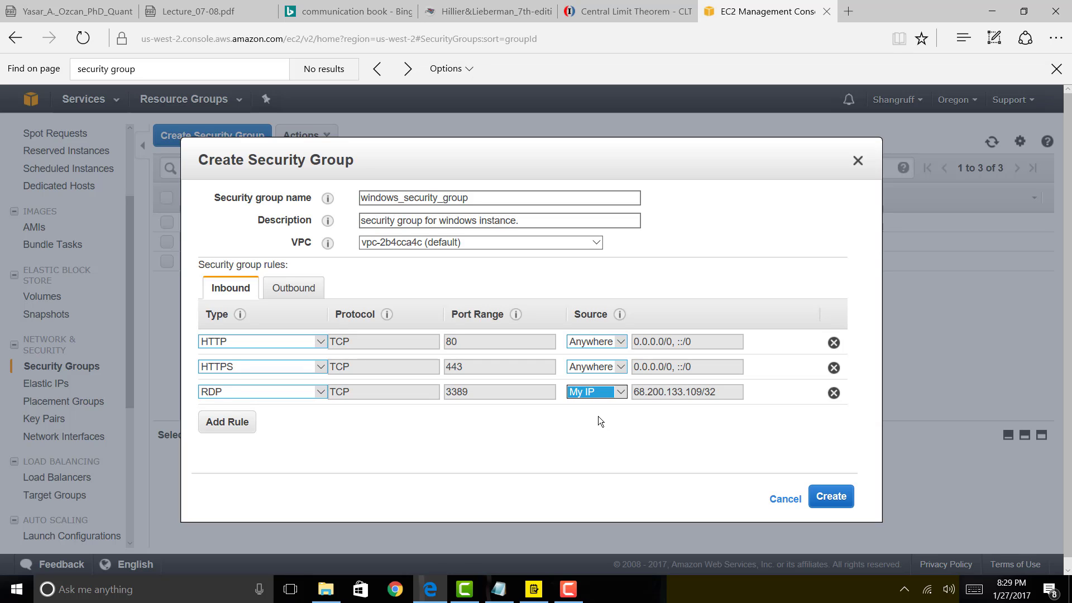
click(624, 391)
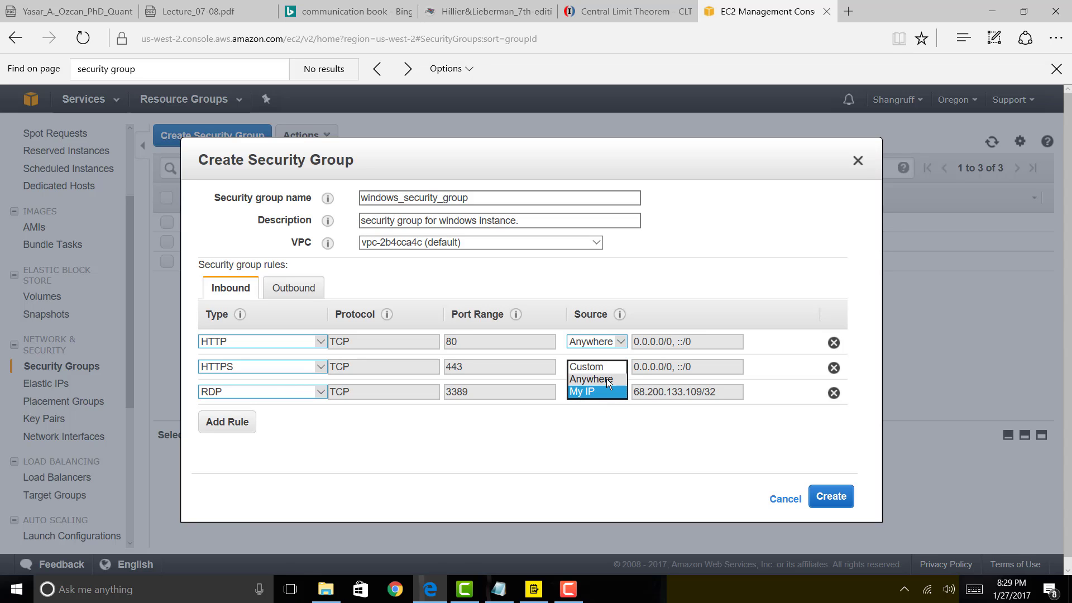
click(607, 379)
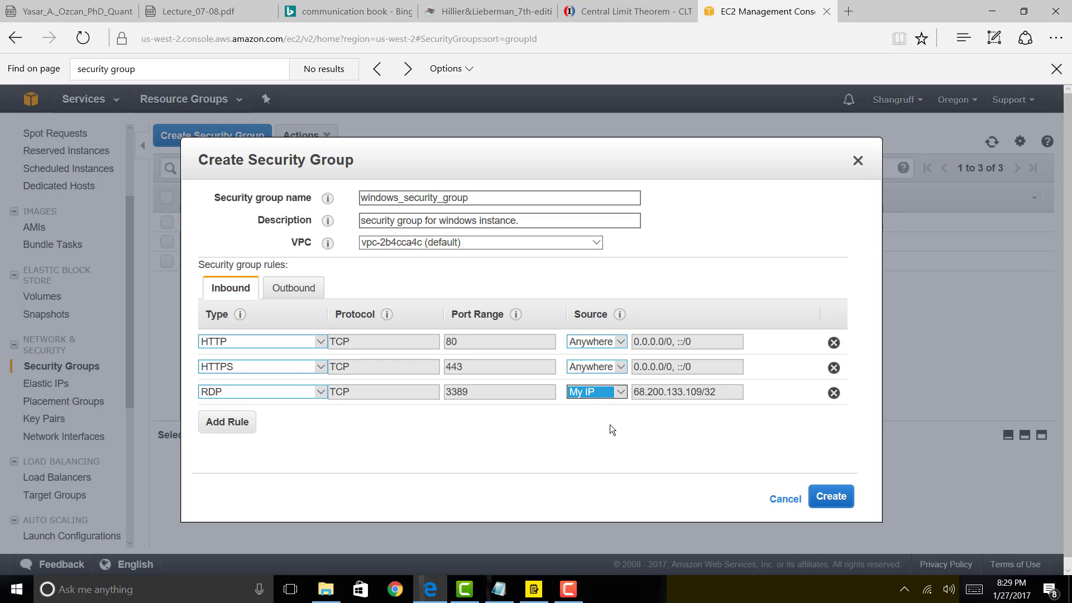
click(831, 499)
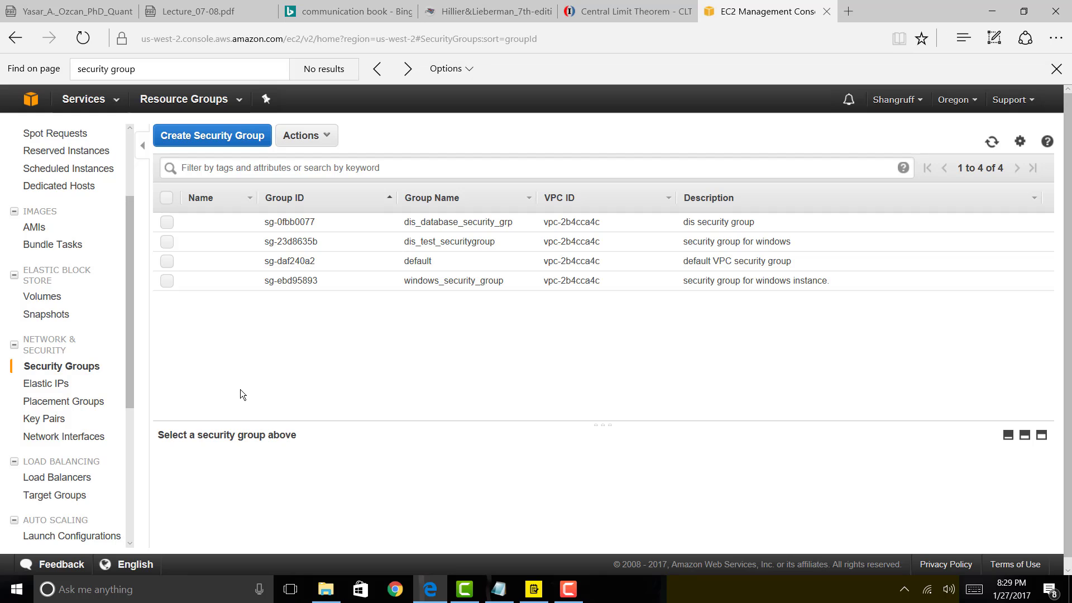
Tick off Create Security Group in the to-do list and return to the Security Groups page.
click(536, 591)
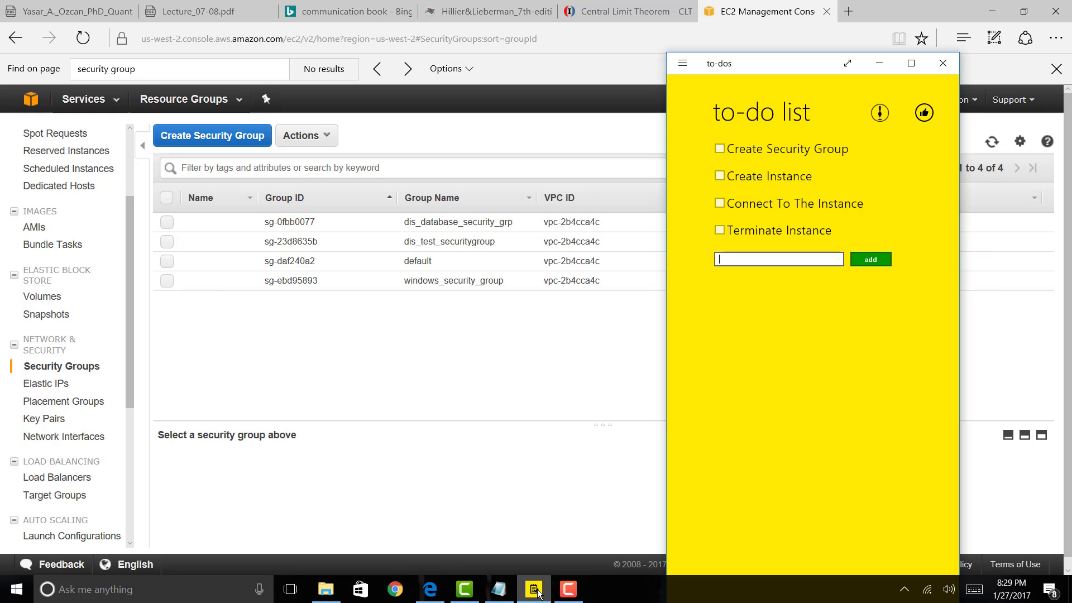
click(722, 147)
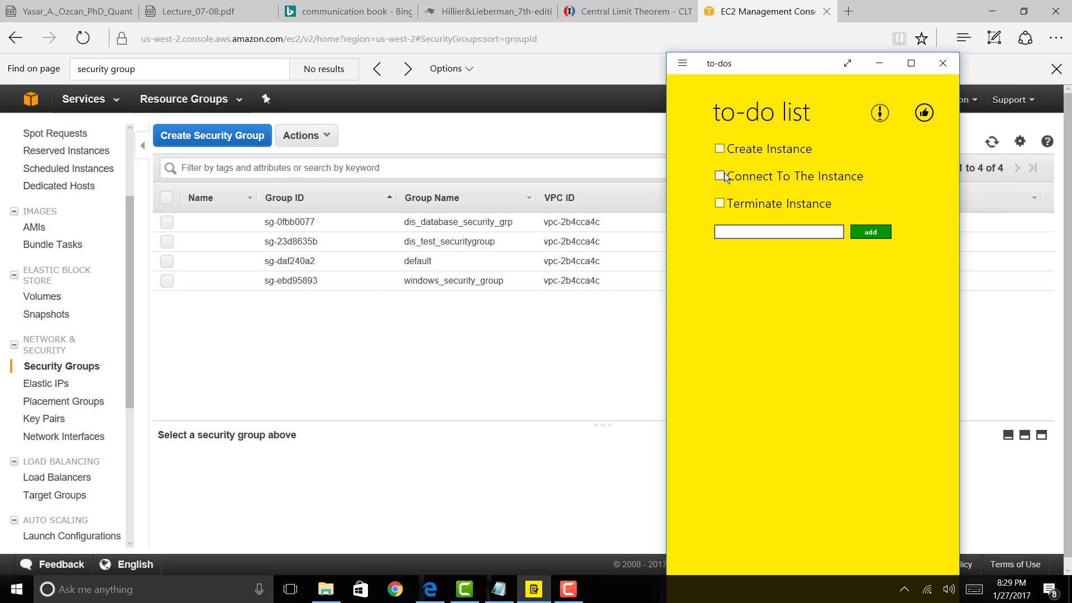
click(475, 352)
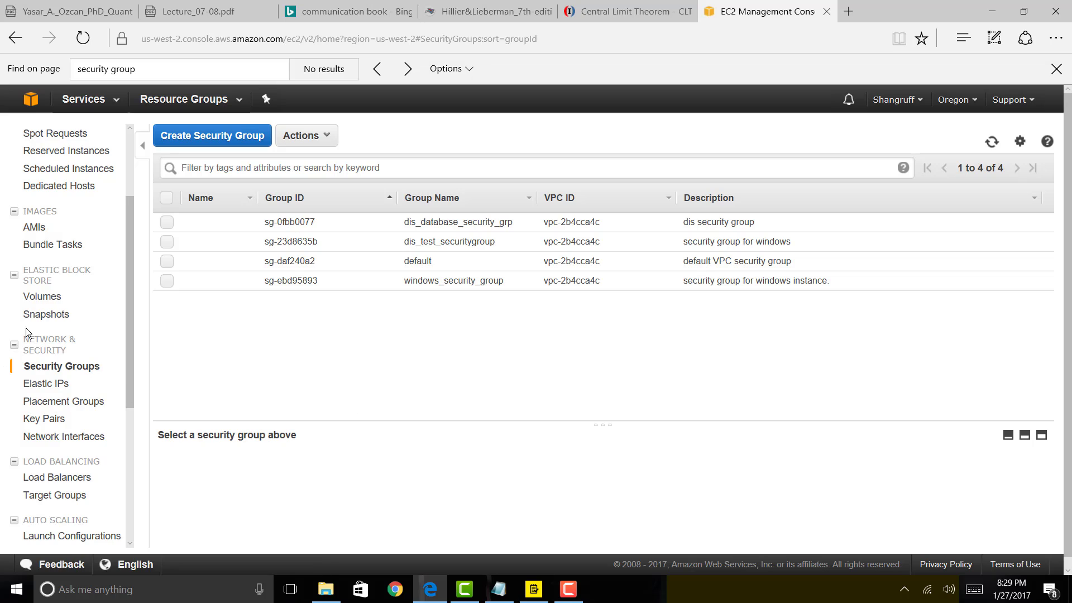
scroll(32, 331, up, 3)
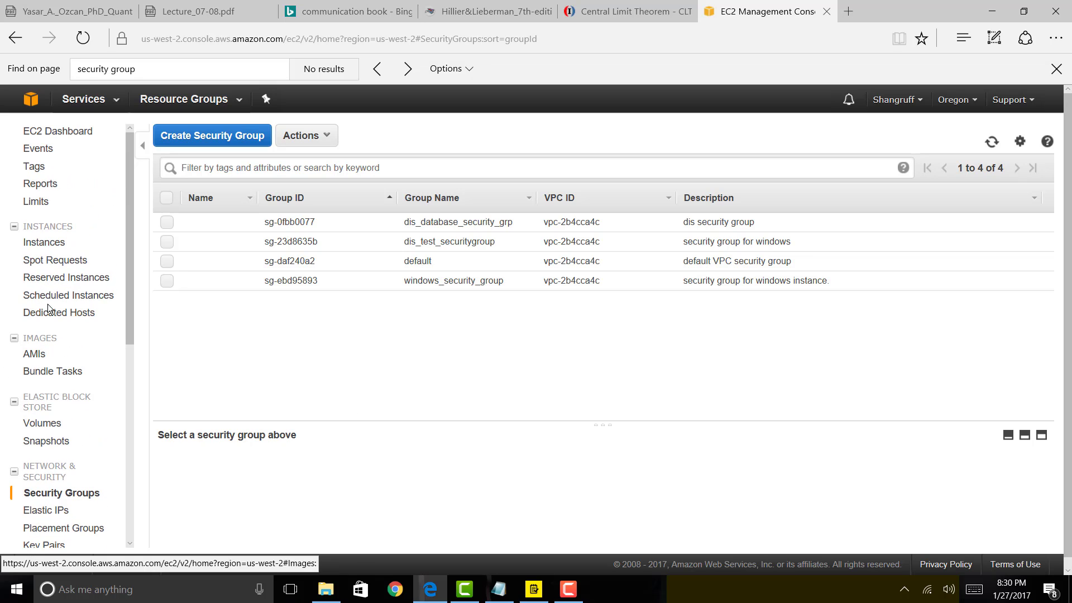
Launch a new instance from Instances and scroll the AMIs to Microsoft Windows Server 2016 Base.
click(45, 243)
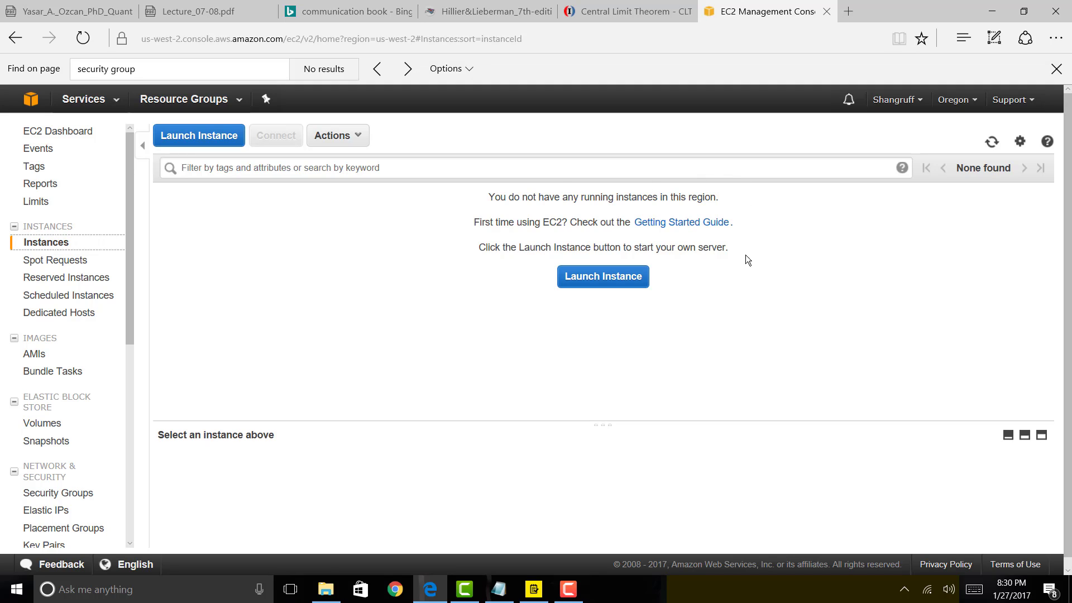
click(222, 142)
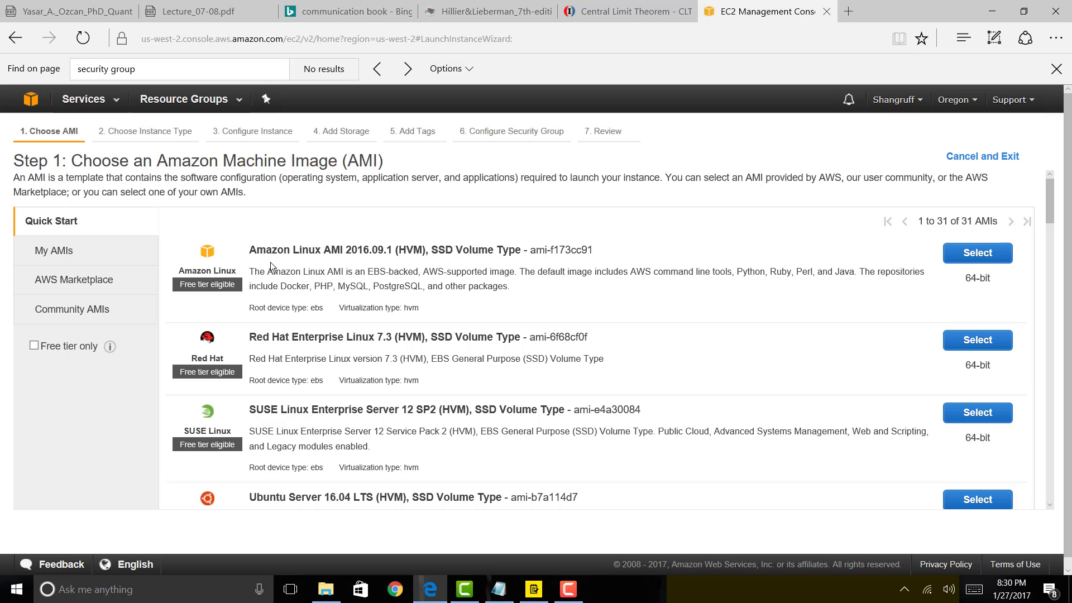
scroll(299, 257, down, 2)
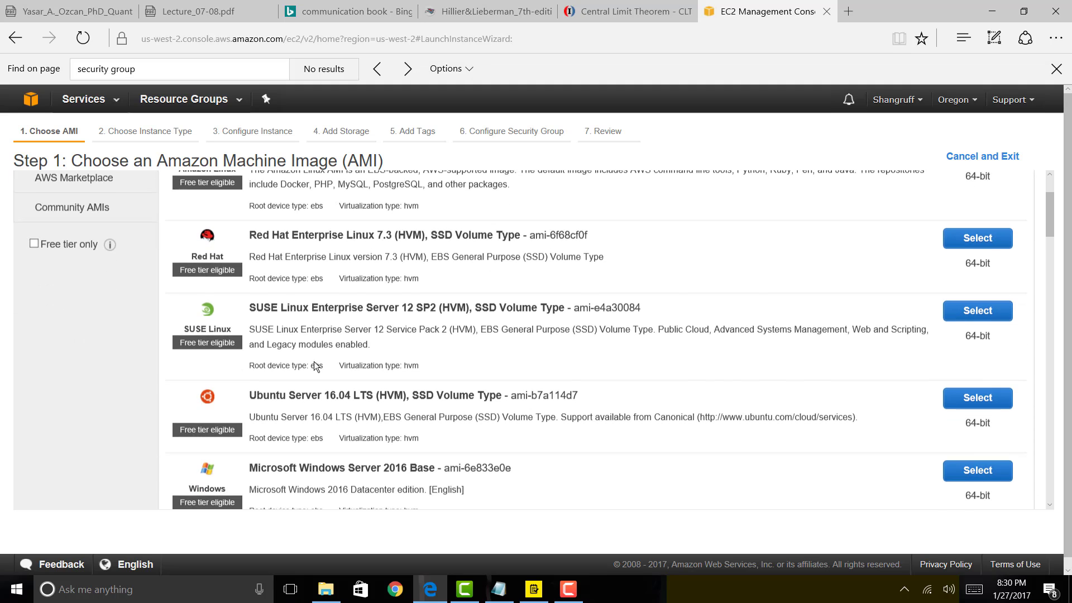
scroll(318, 363, down, 2)
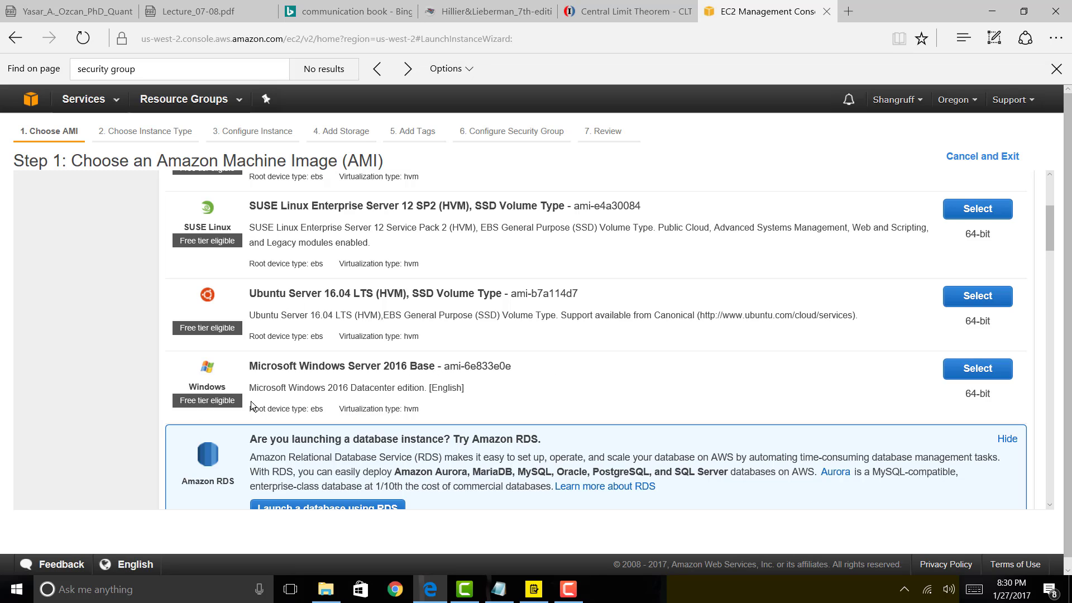
click(979, 369)
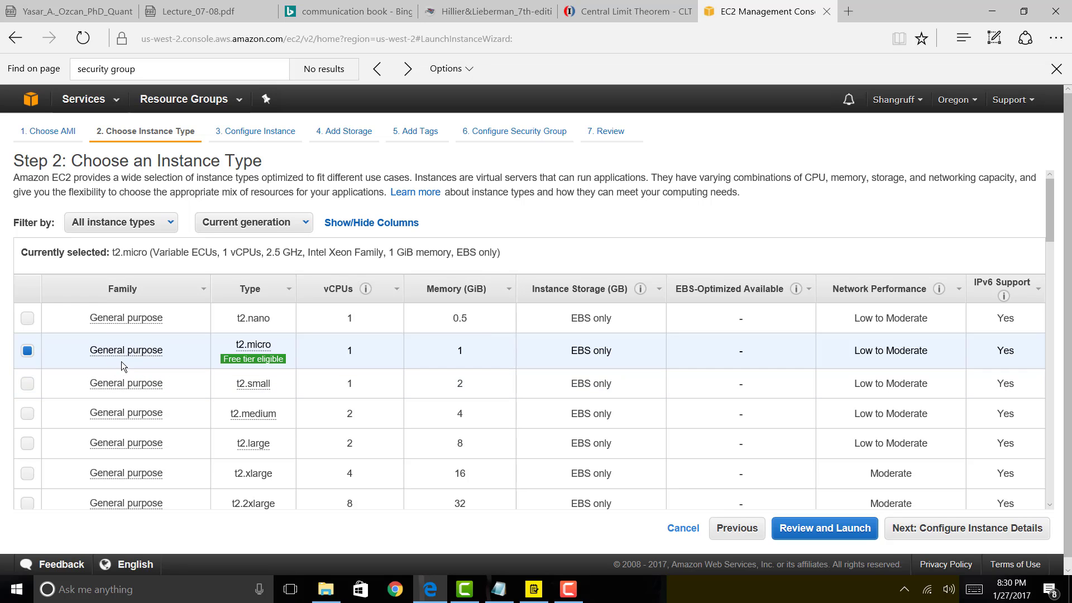
mouse_move(100, 356)
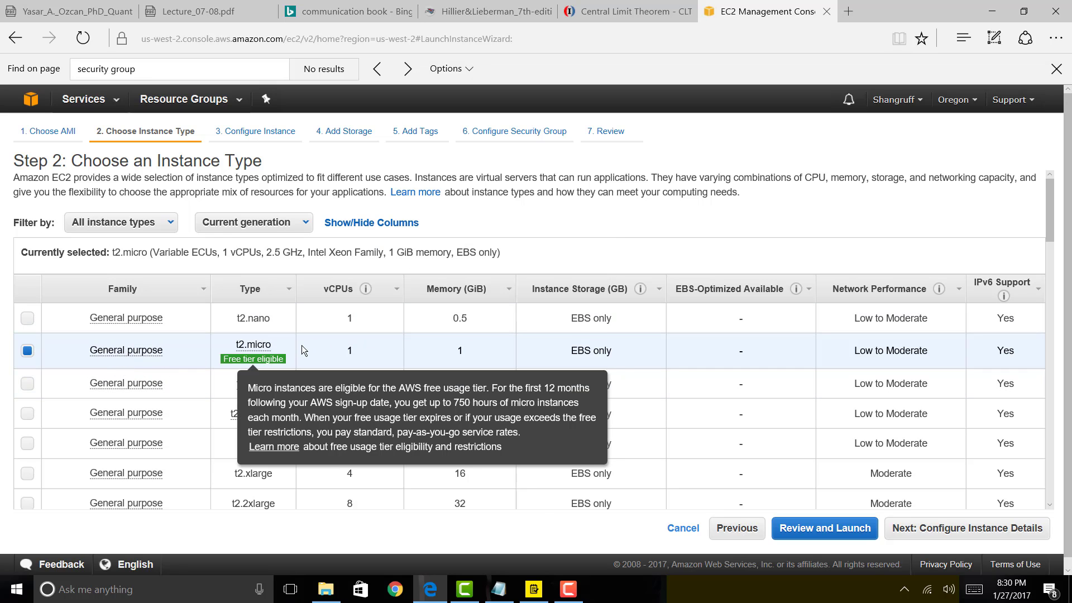
mouse_move(272, 359)
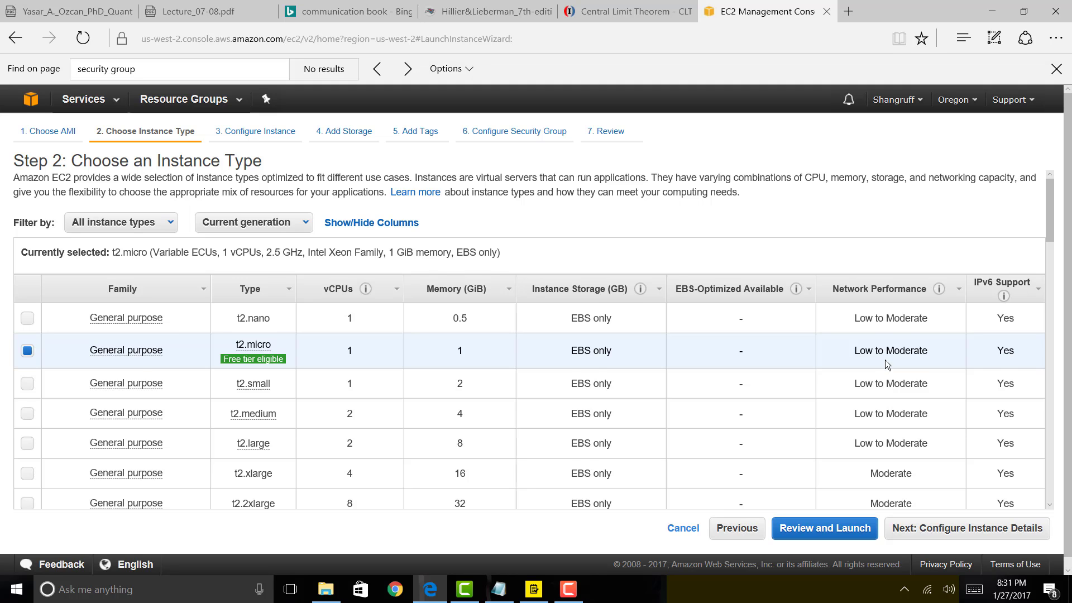
scroll(885, 357, down, 8)
scroll(889, 354, down, 20)
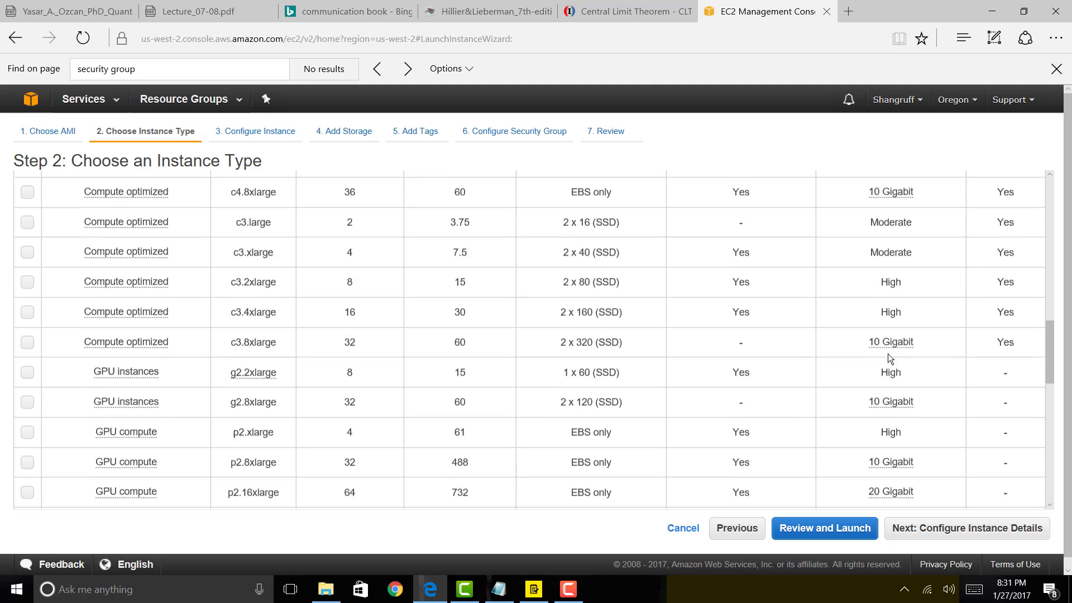
scroll(888, 353, up, 20)
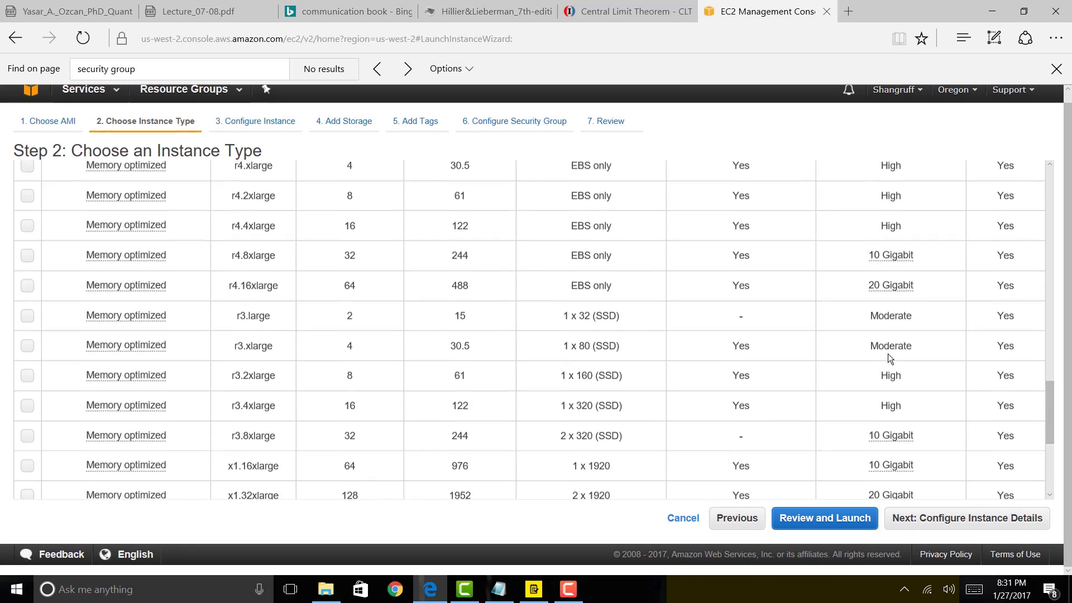
scroll(889, 352, up, 6)
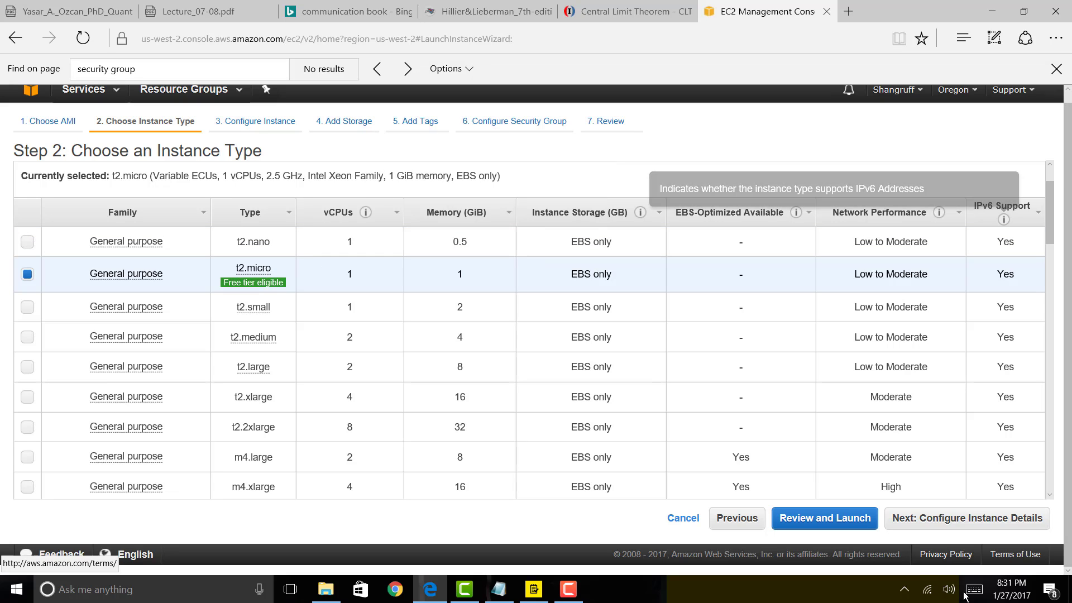
Open the Step 7 review and check the AMI, t2.micro type, and launch-wizard-1 group.
click(872, 523)
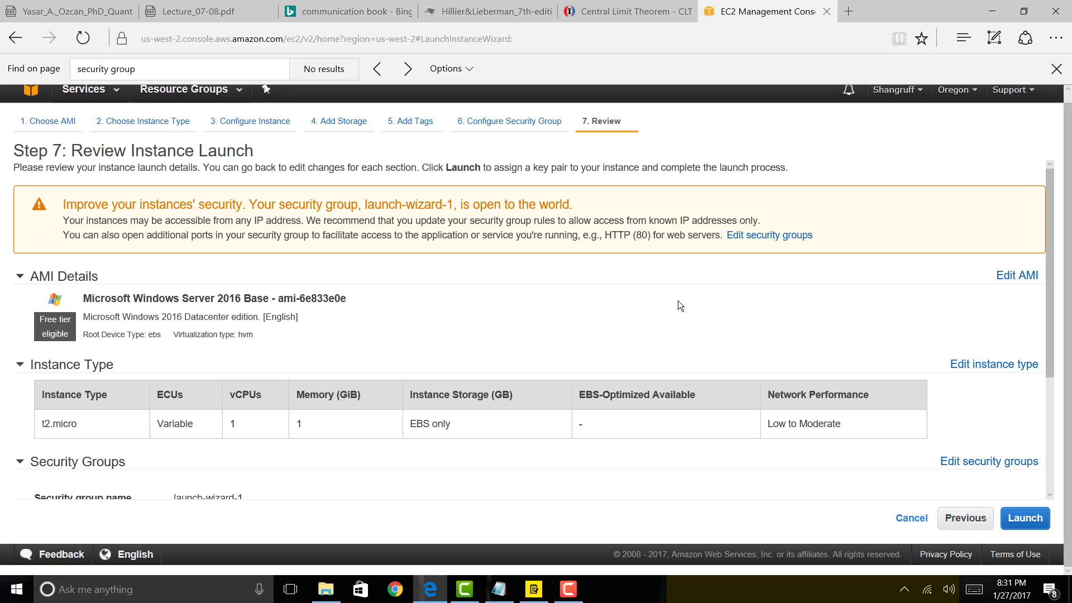
scroll(678, 306, down, 2)
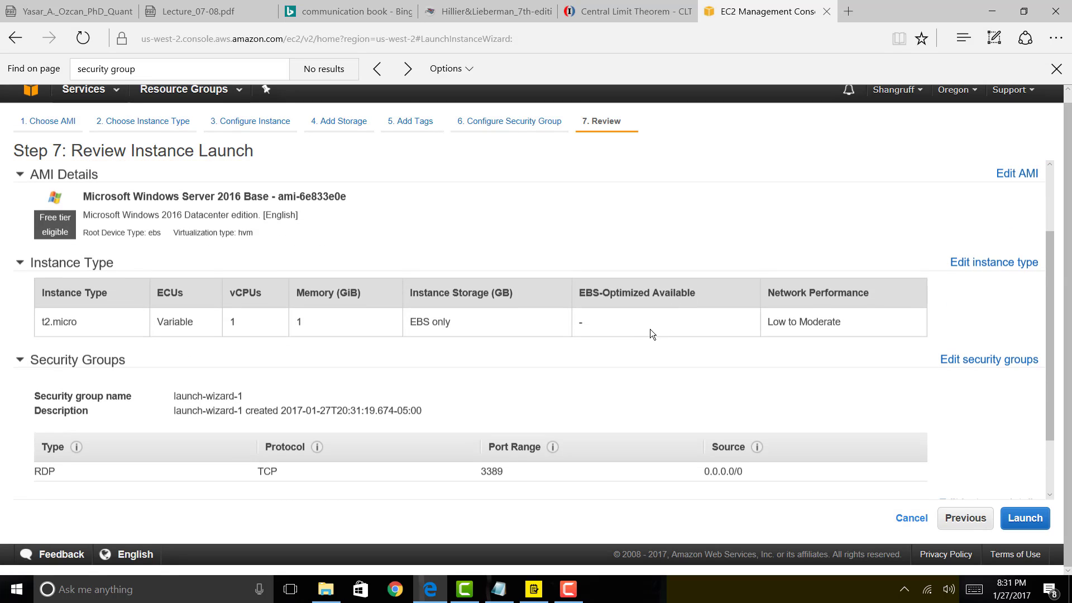
scroll(422, 350, down, 1)
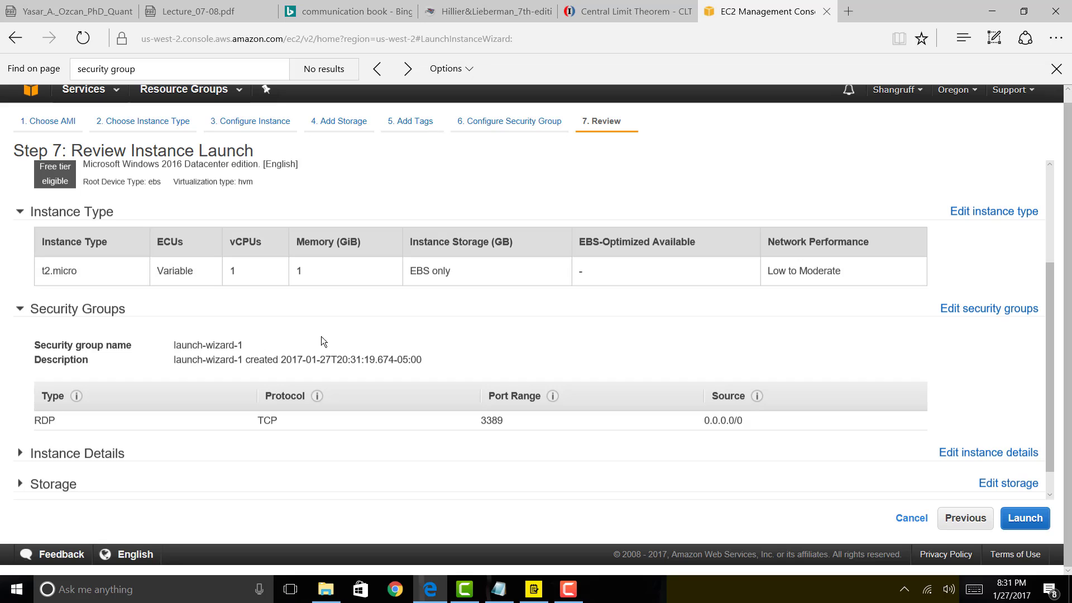
Replace launch-wizard-1 with the existing security group sg-ebd95893 windows_security_group.
click(967, 313)
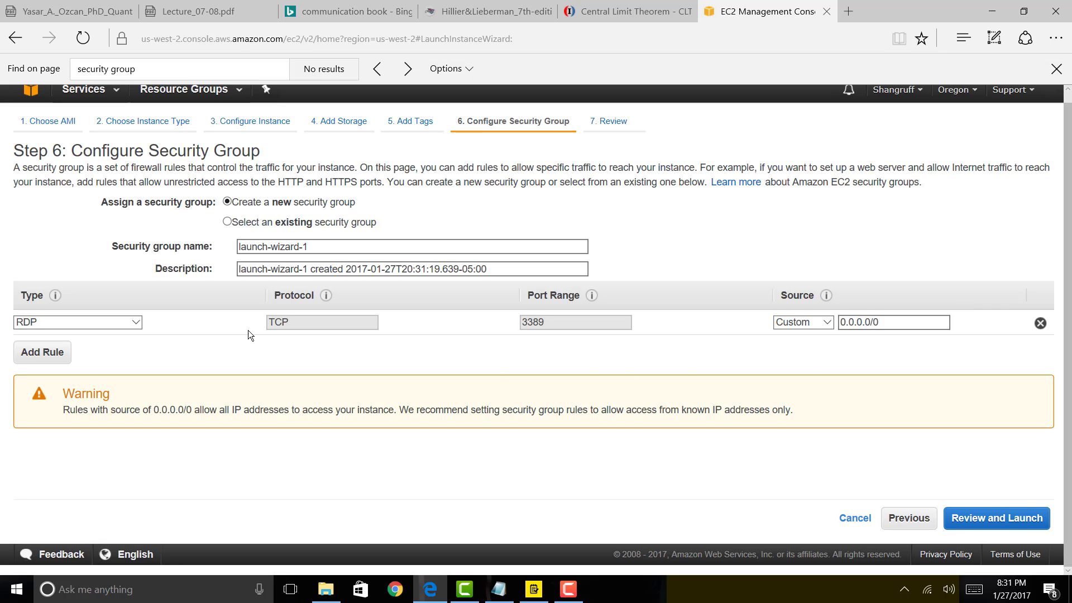
click(228, 223)
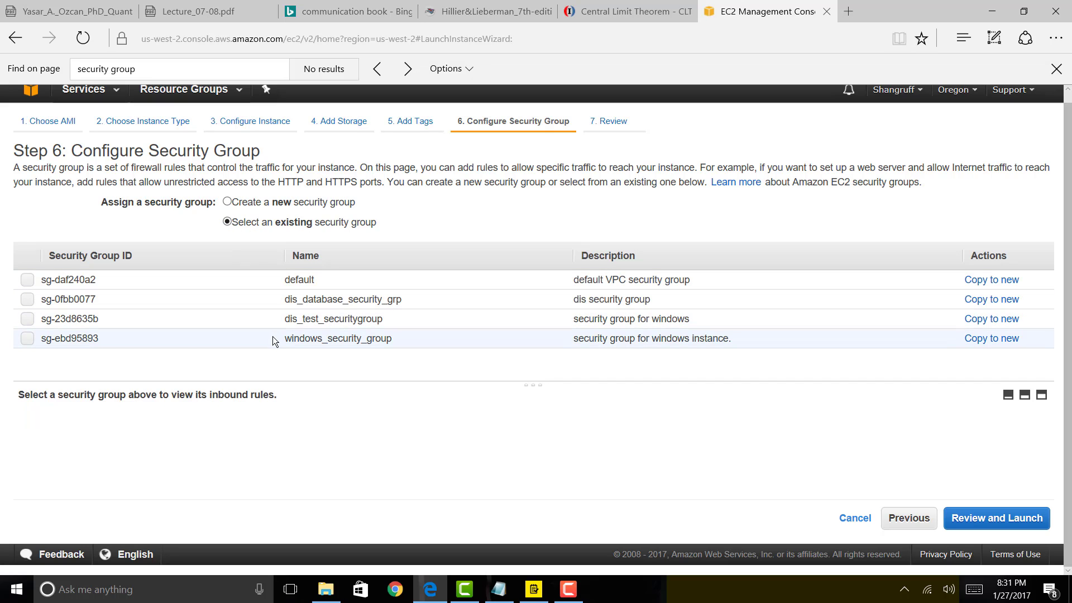
click(27, 339)
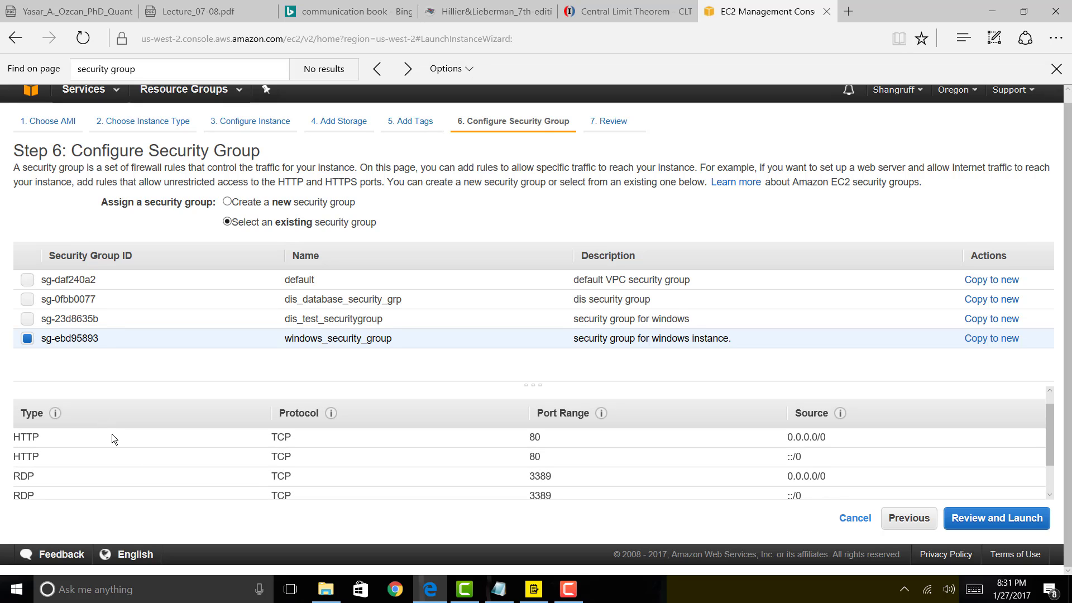
scroll(132, 469, down, 2)
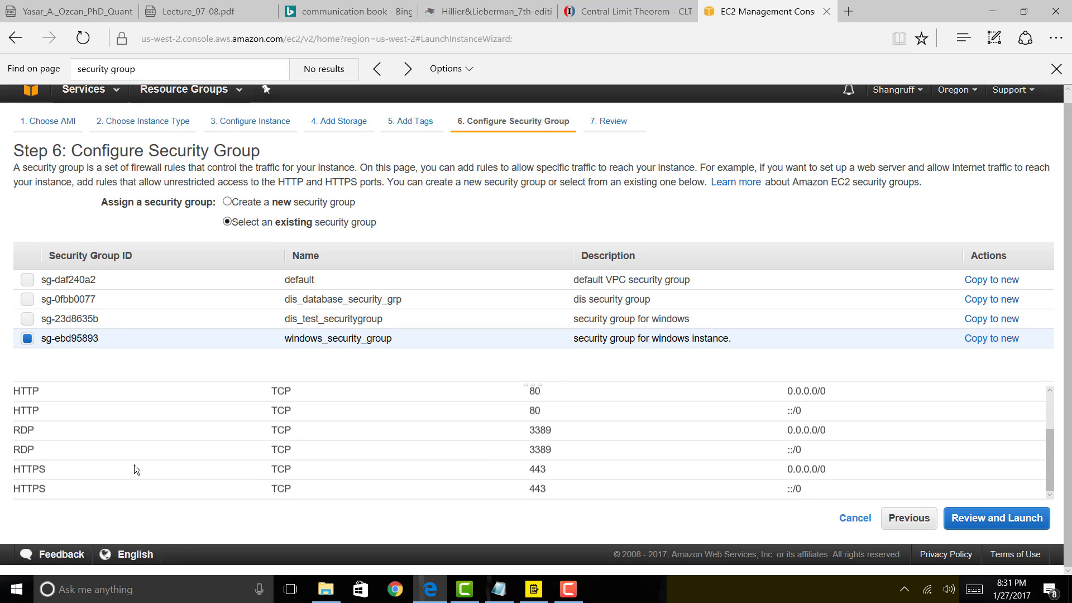
scroll(134, 469, up, 1)
scroll(681, 490, up, 1)
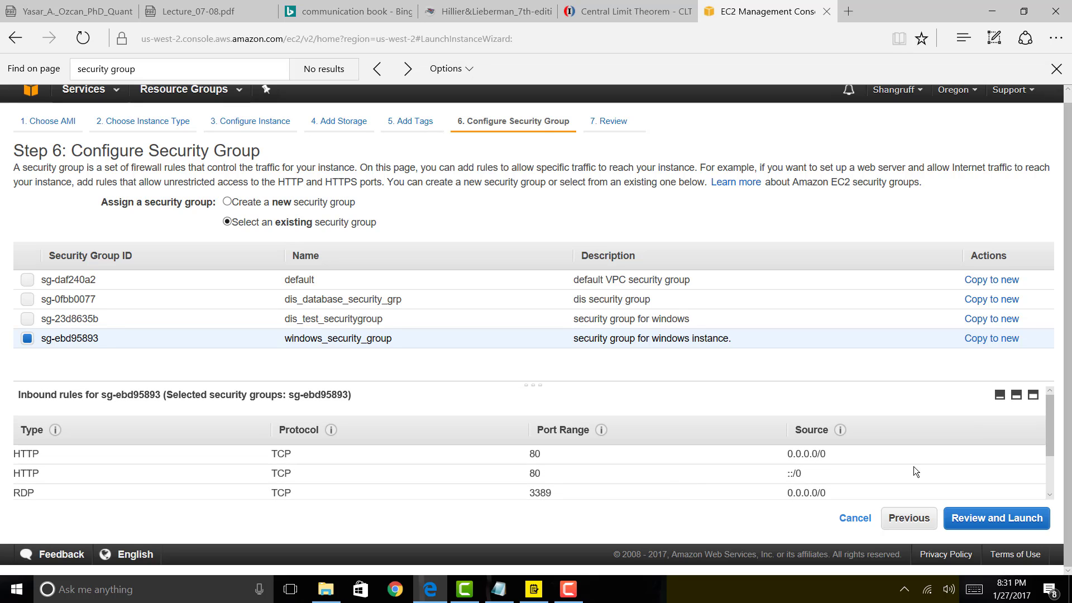
Return to the launch review with windows_security_group applied.
click(998, 525)
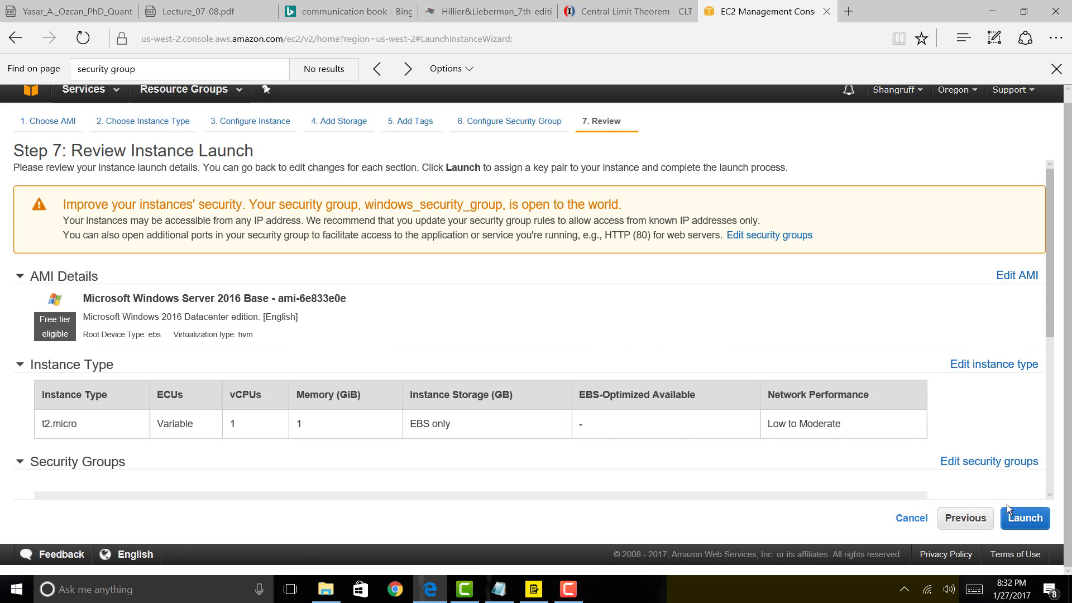
scroll(923, 456, down, 3)
scroll(923, 455, down, 3)
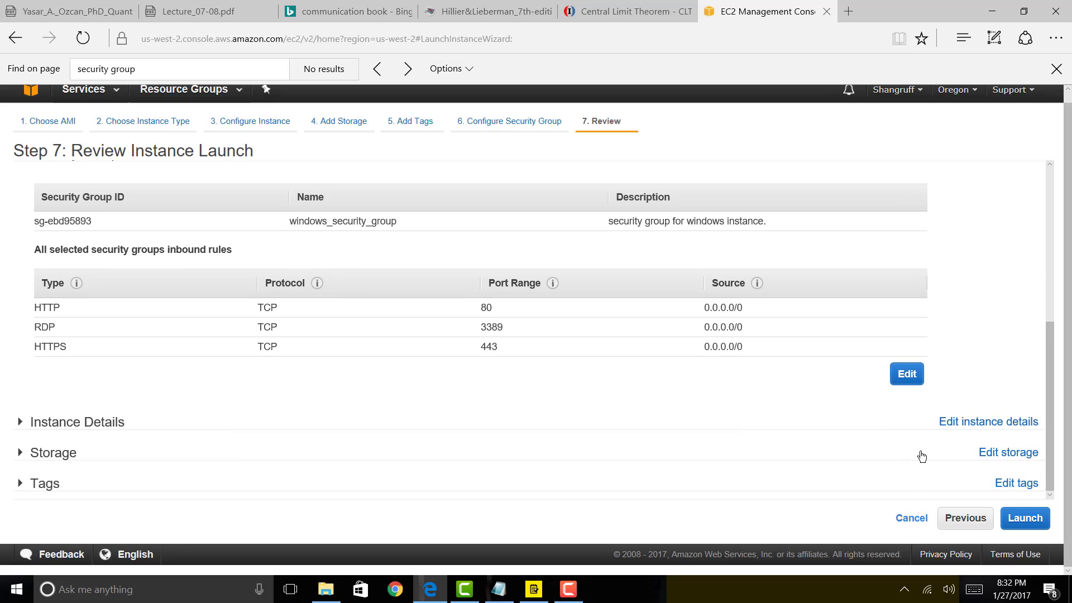
Launch the instance with key pair windows_access_key, acknowledging the private key file.
click(1032, 519)
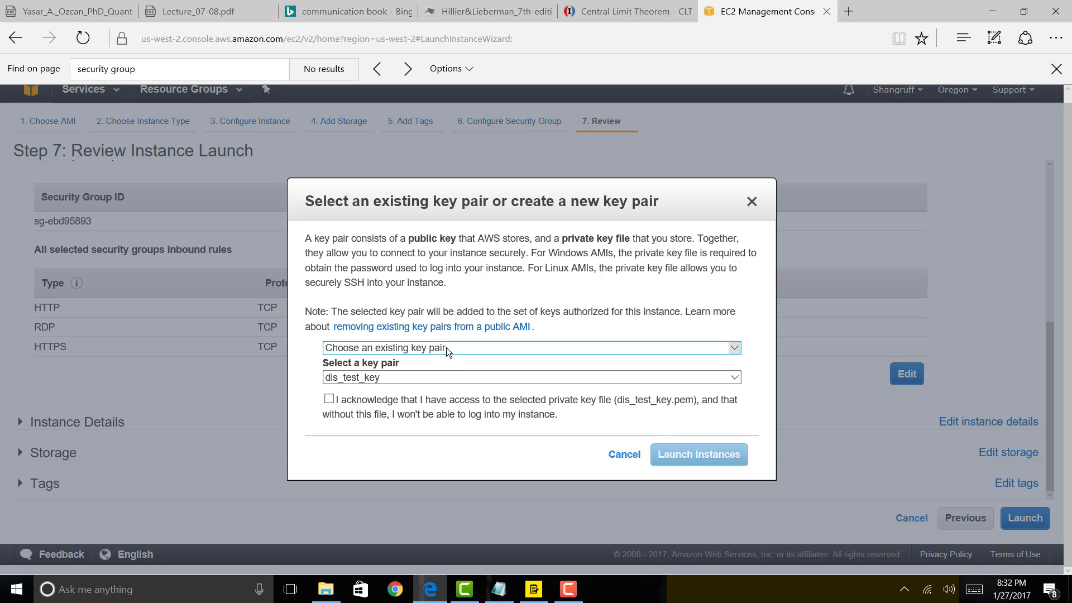
click(434, 381)
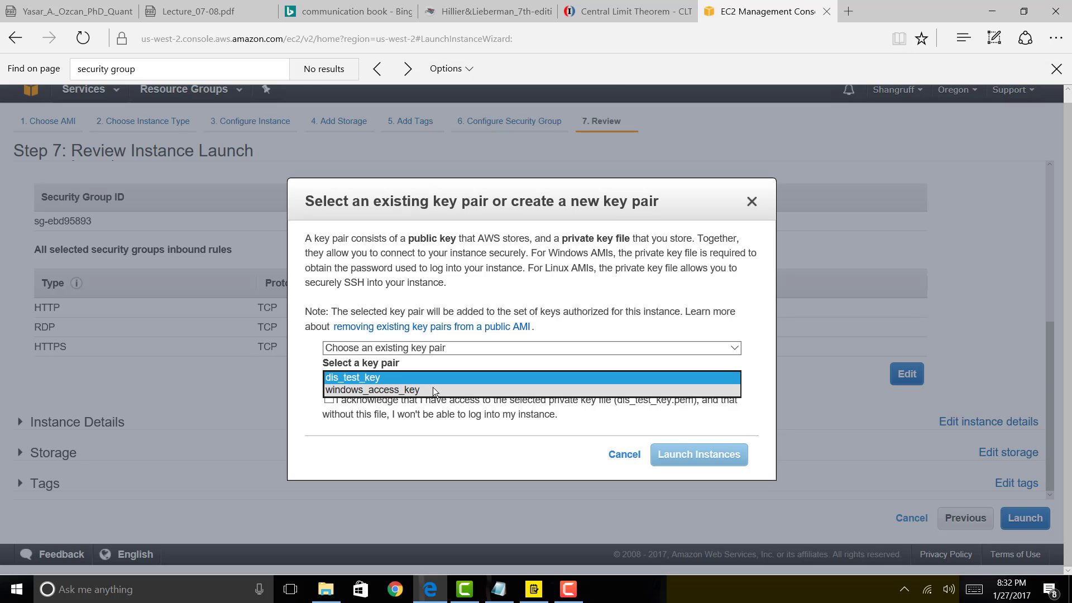
click(433, 389)
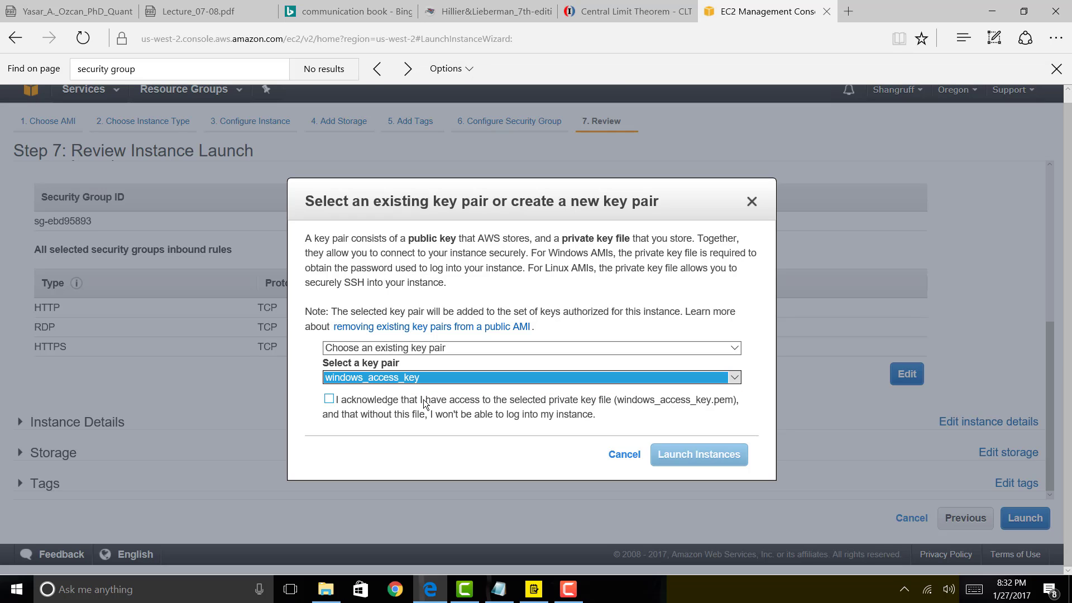
click(329, 399)
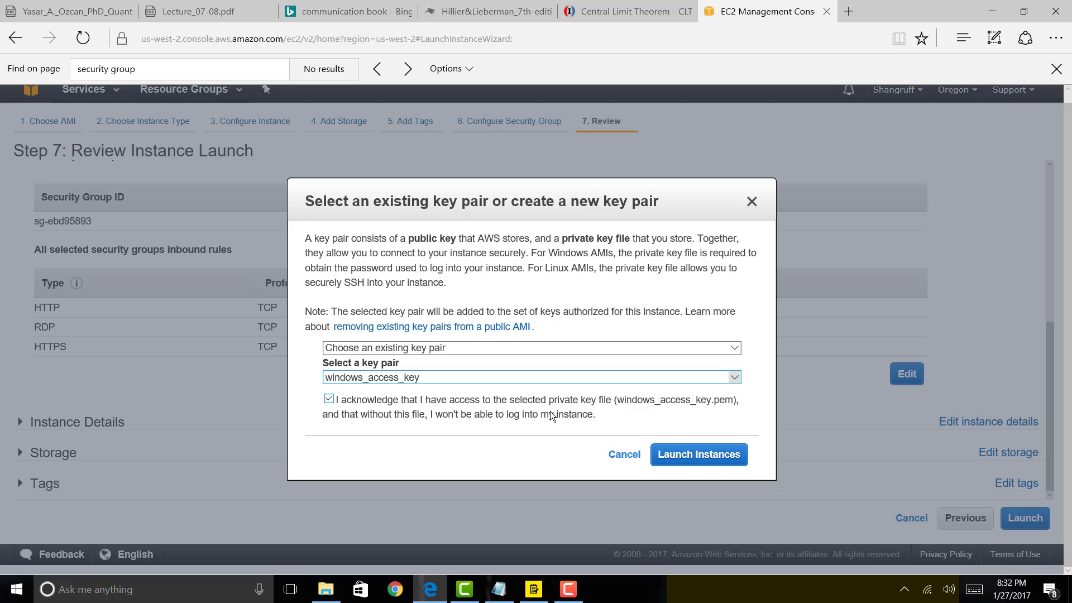
click(689, 460)
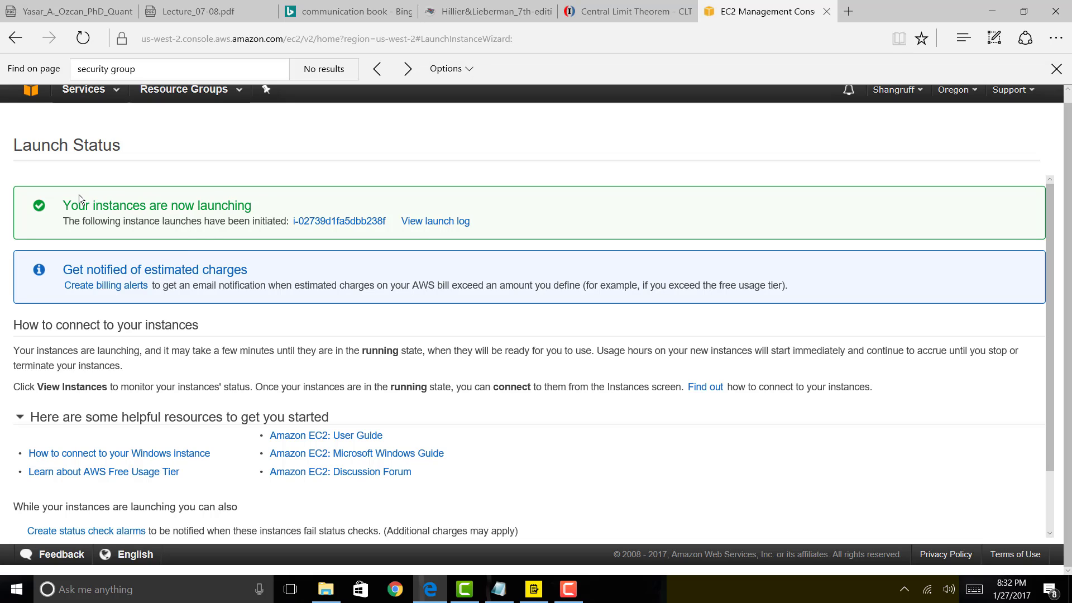
Review the launch log, then go to the list of instances.
click(438, 221)
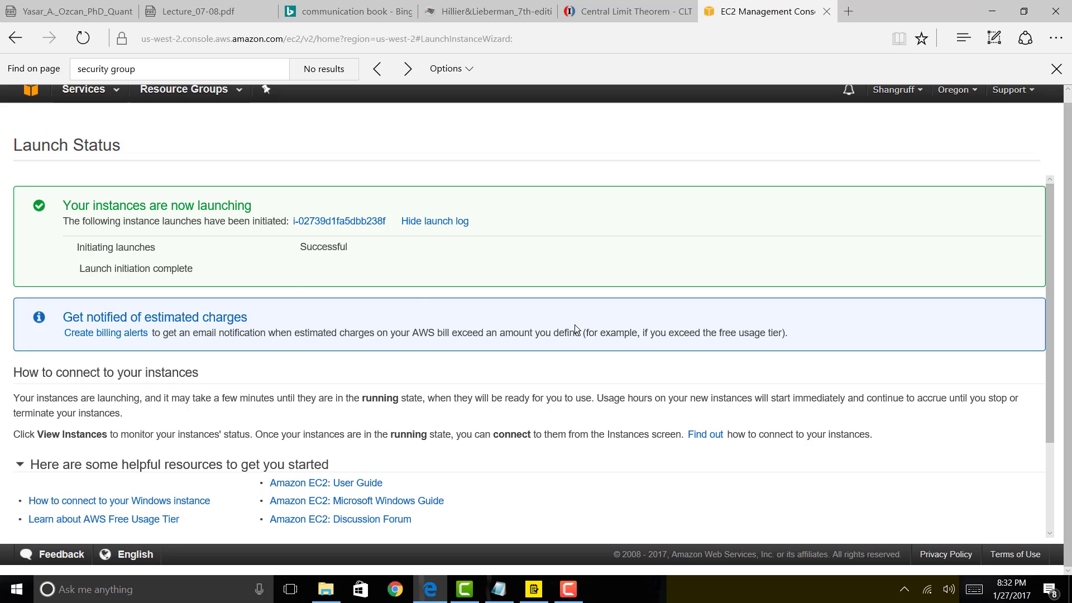
scroll(574, 324, down, 2)
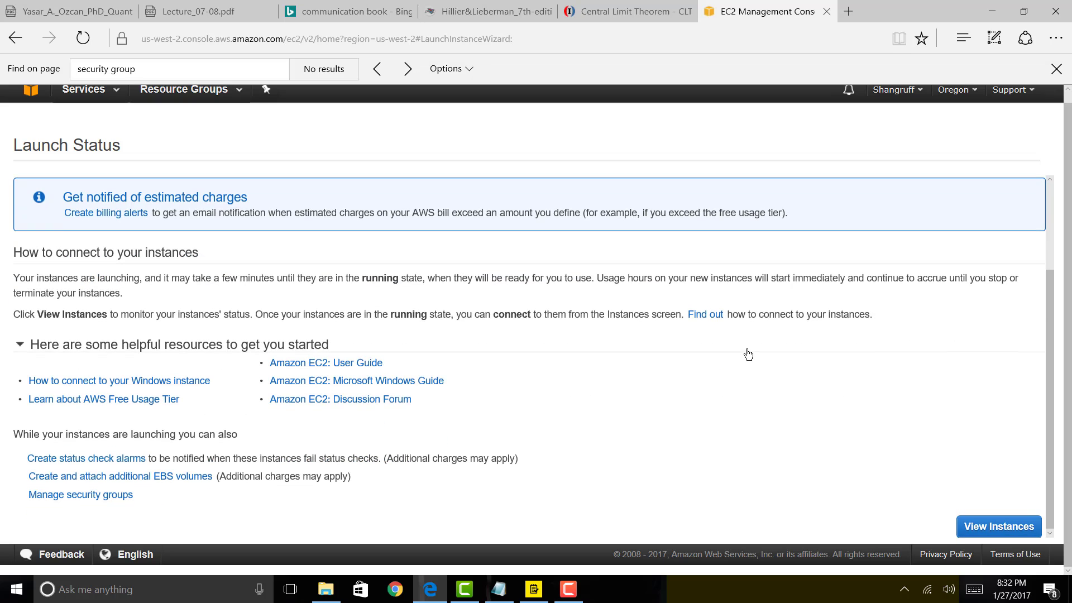
click(990, 525)
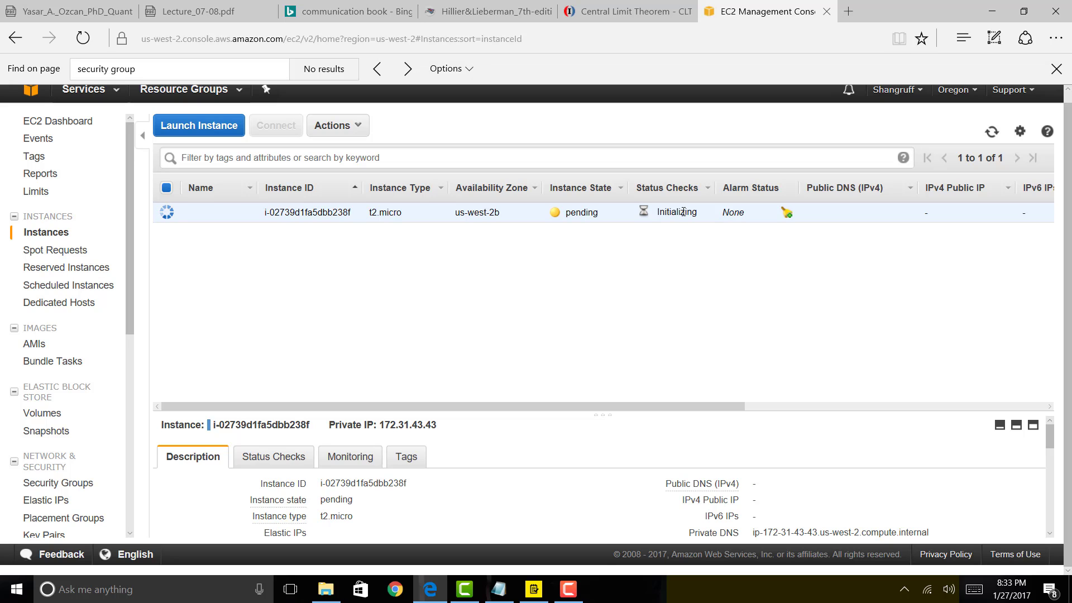
key(F9)
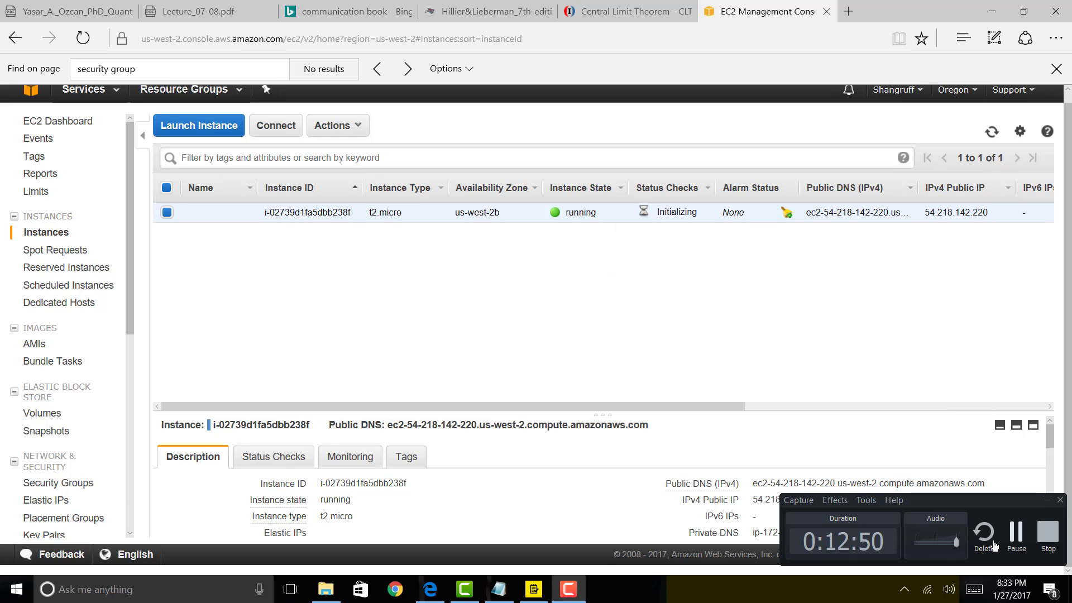
click(1013, 532)
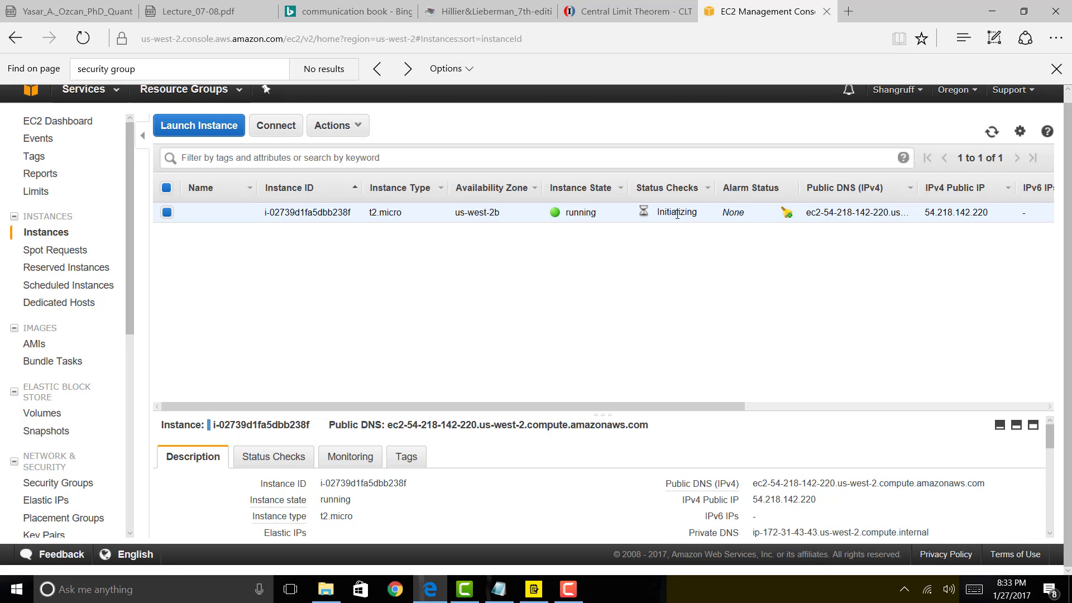
key(F9)
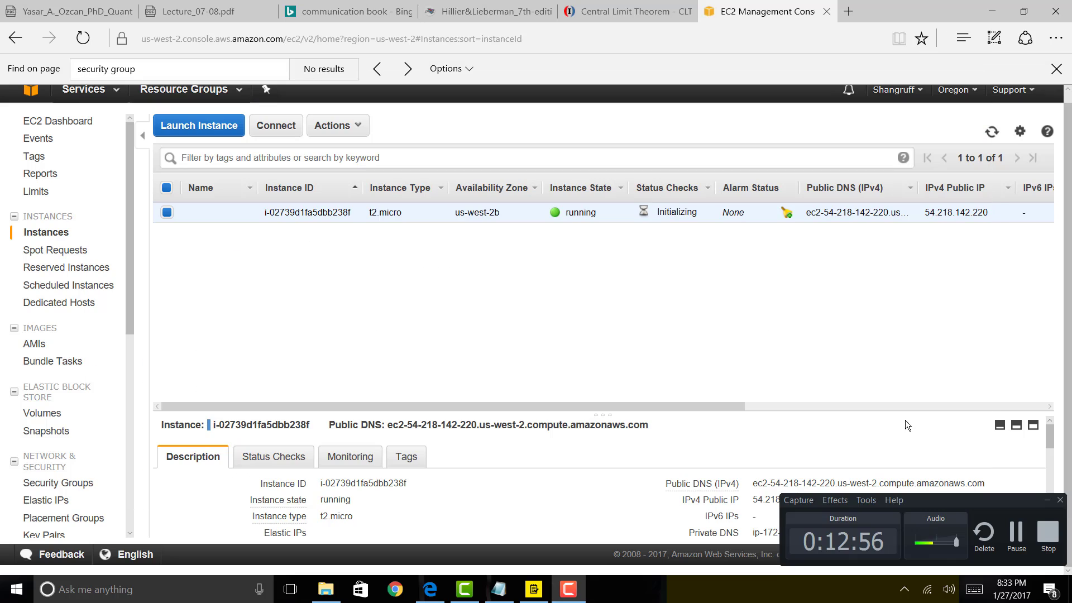
click(1019, 531)
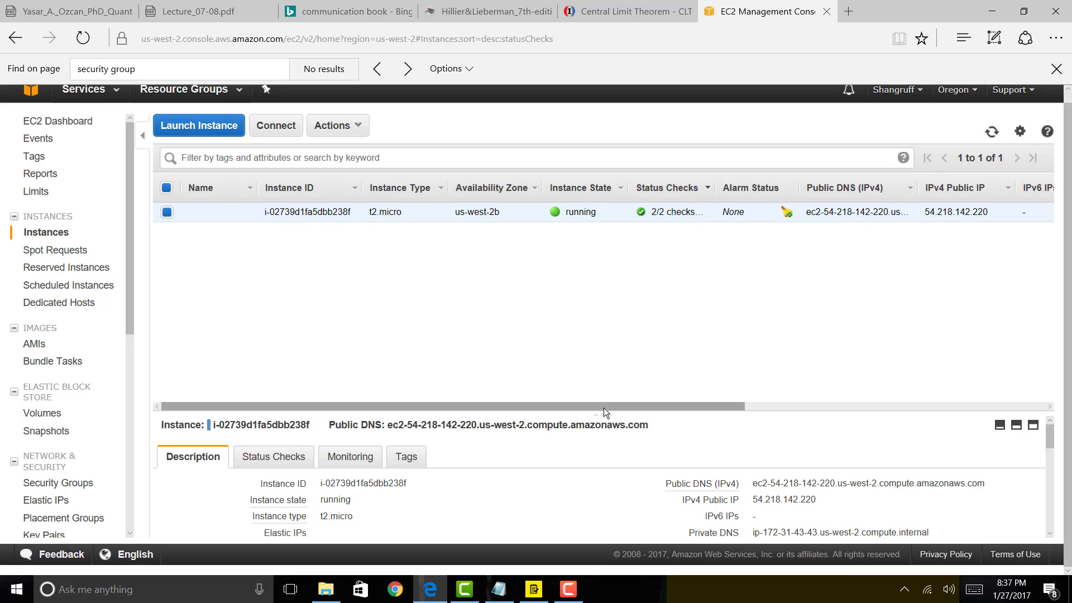
Enlarge the details pane and confirm the instance's status checks show 2/2 passed.
drag(604, 413, 634, 254)
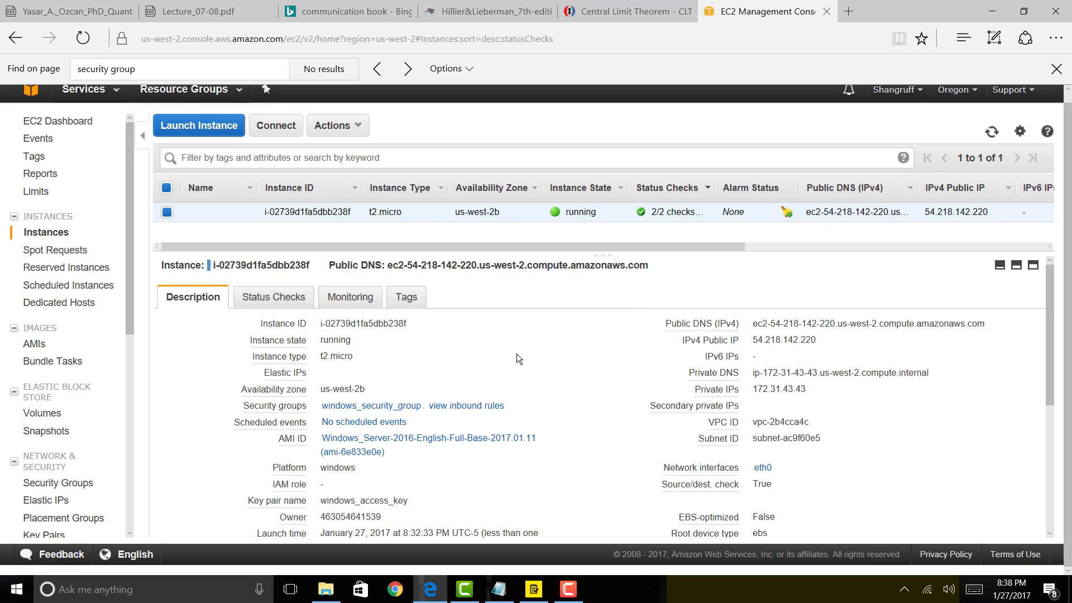
click(262, 299)
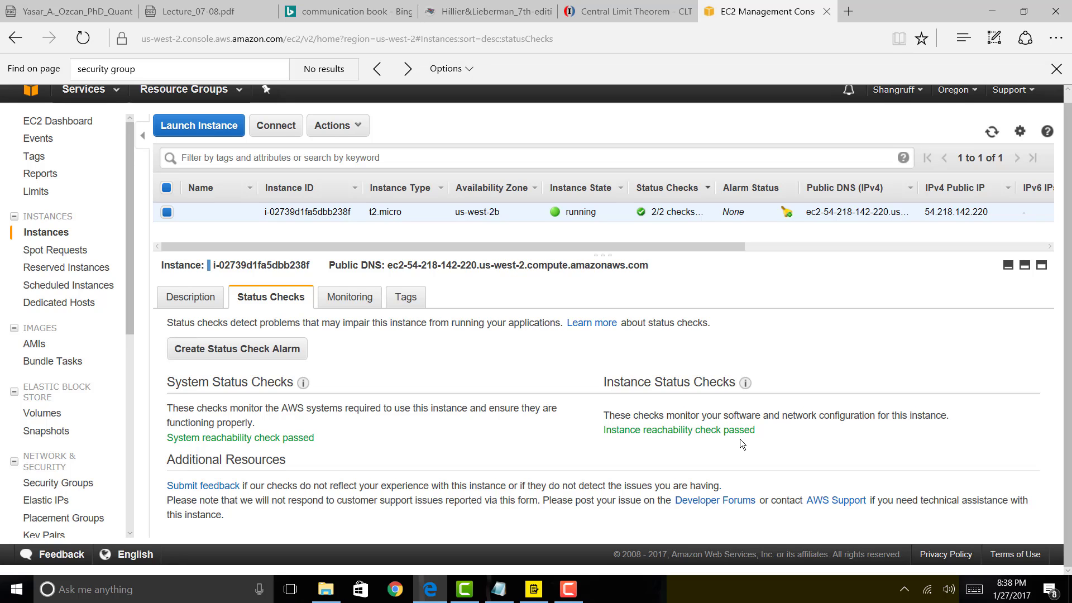
scroll(740, 439, up, 1)
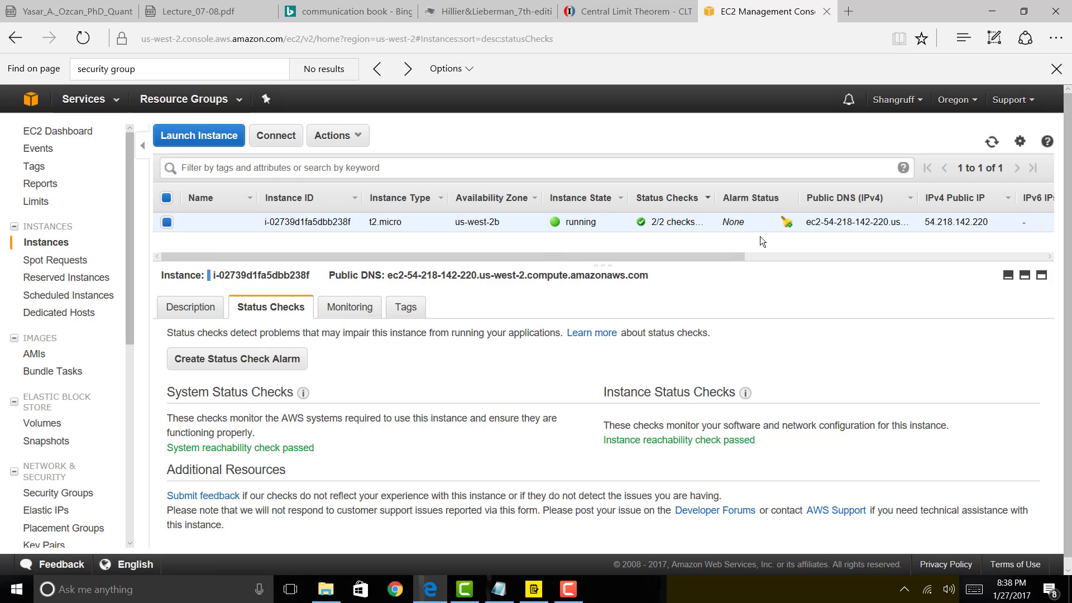
Tick off Create Instance in the to-do list and return to the EC2 instances page.
click(536, 593)
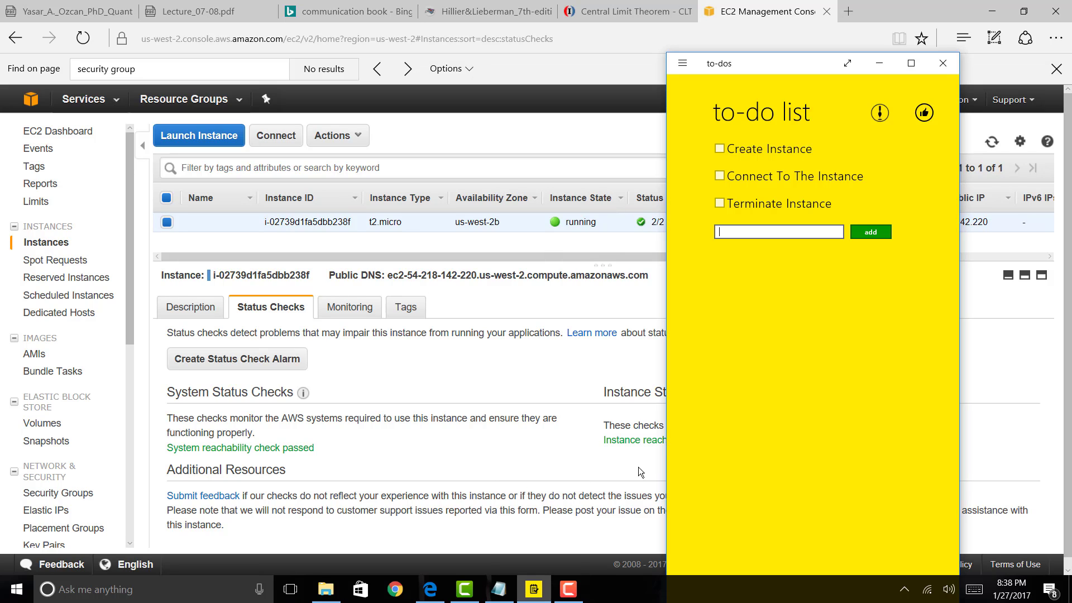
click(719, 149)
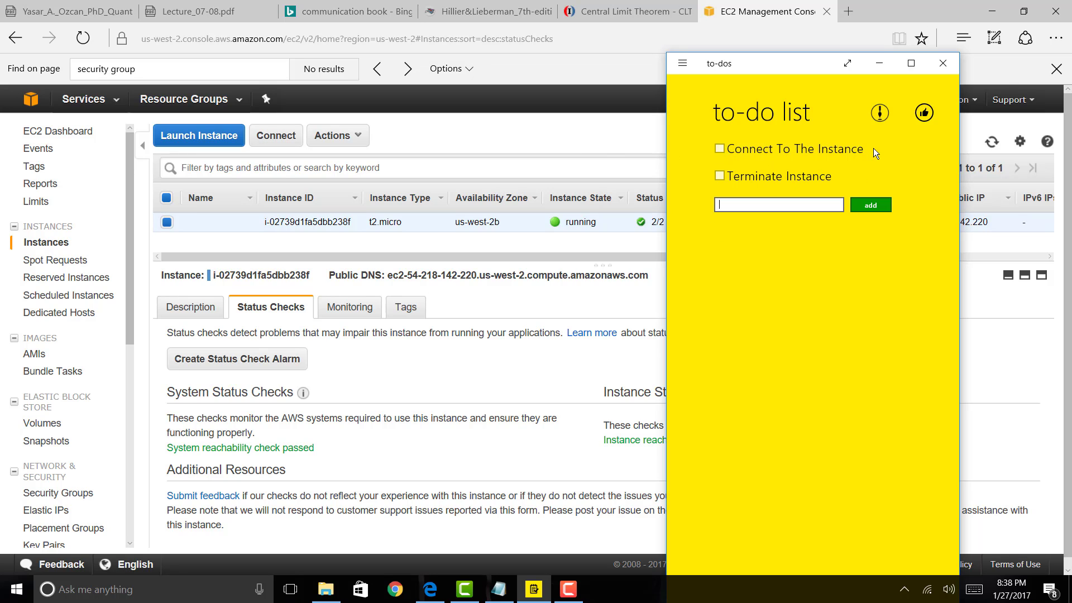
click(525, 133)
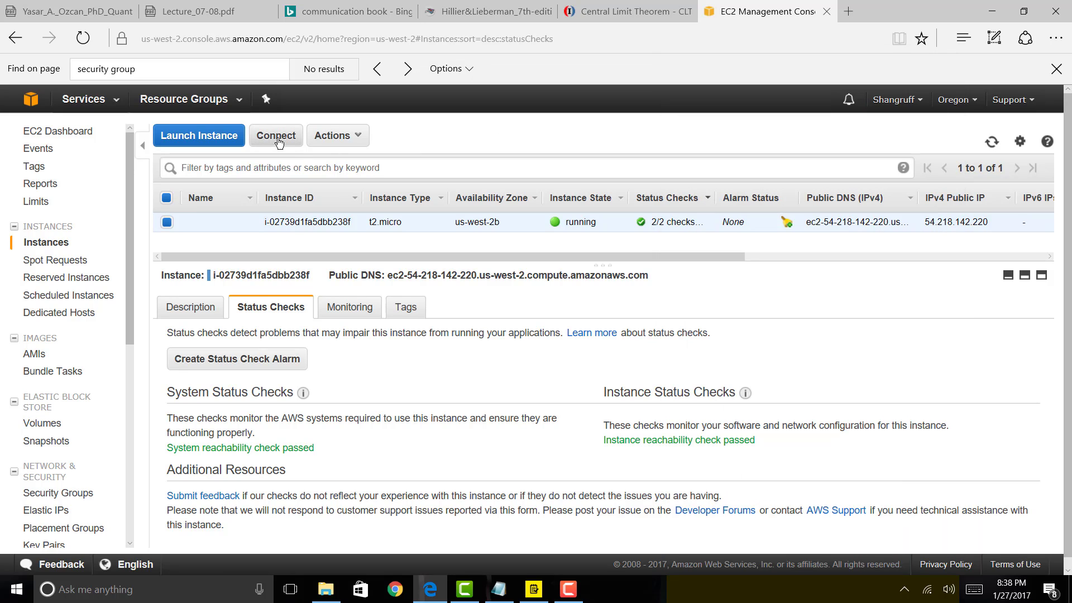
Decrypt the Administrator password using the windows_access_key.pem key pair.
click(277, 139)
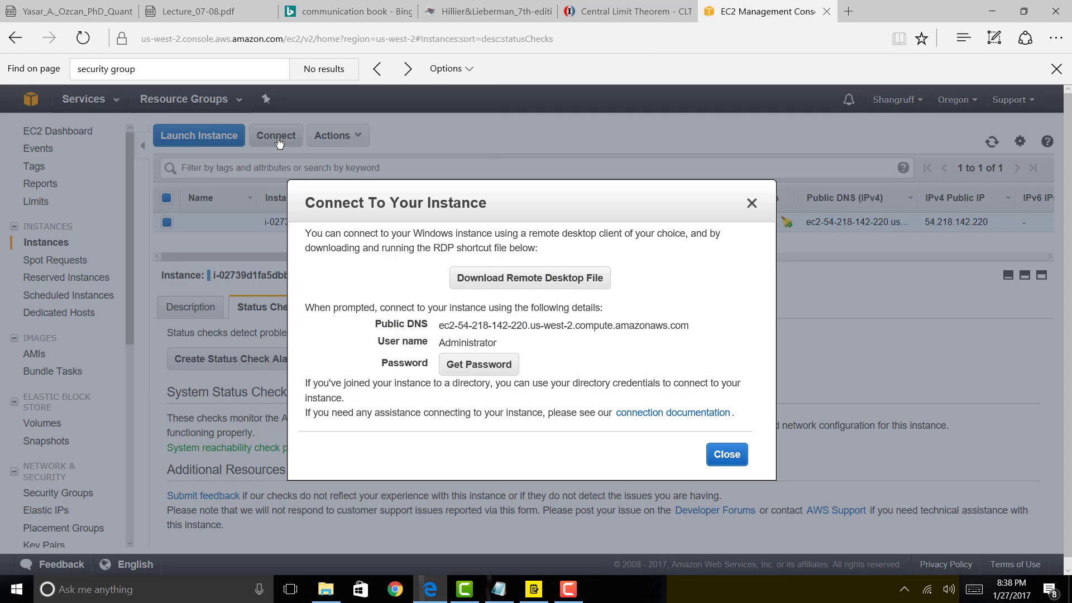
click(482, 370)
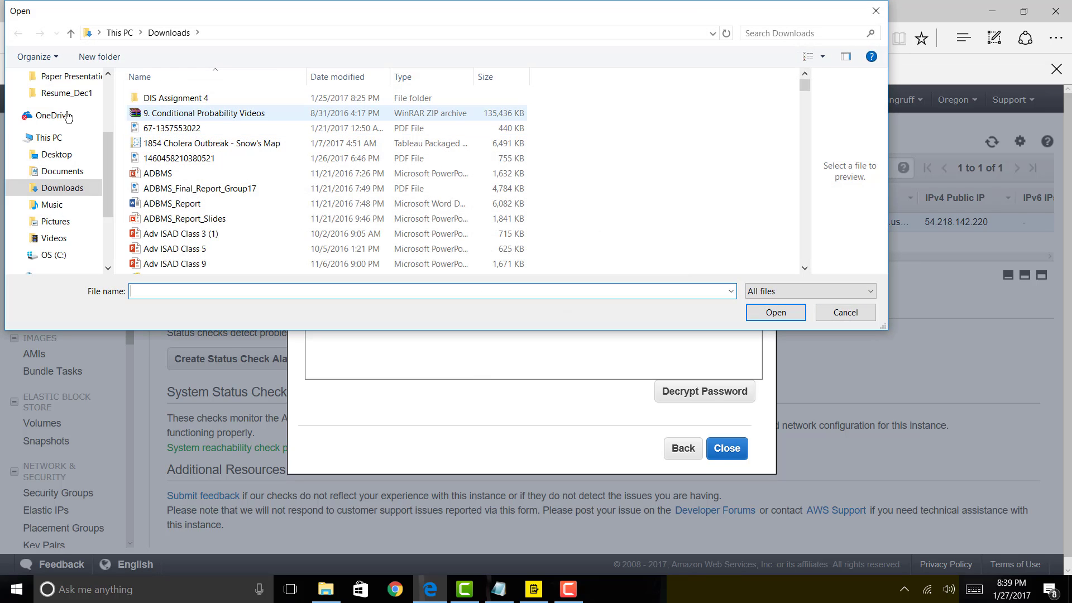
click(246, 144)
text(windows_access_key.pem)
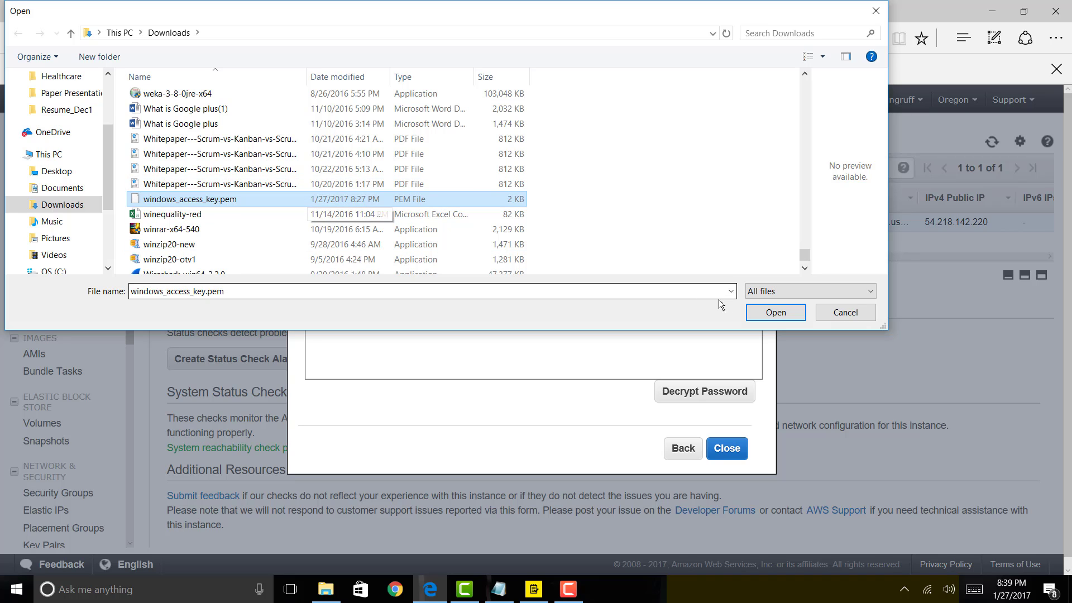
click(773, 312)
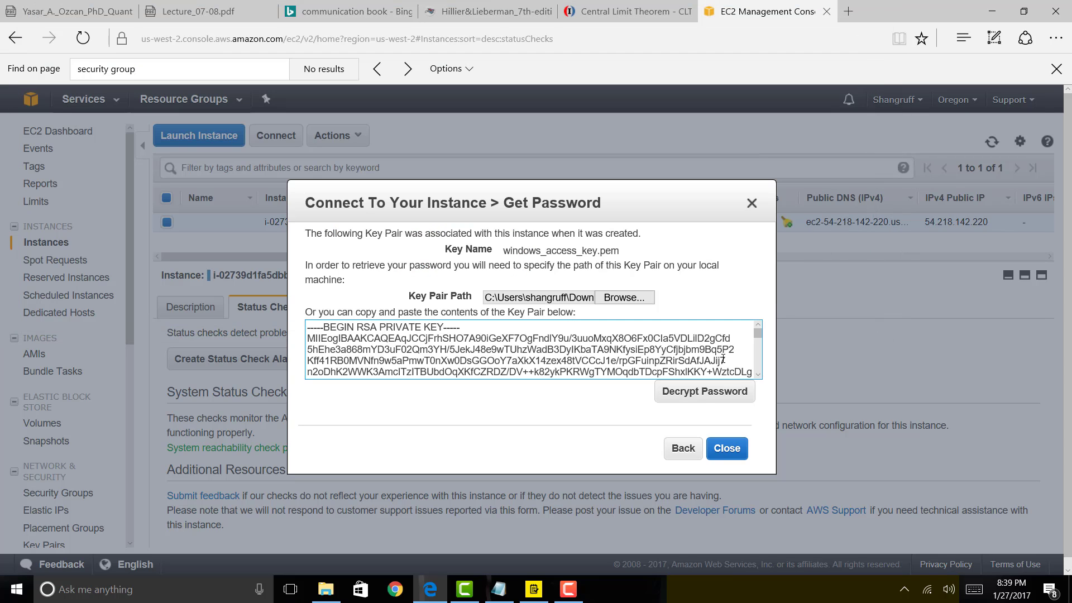
click(706, 398)
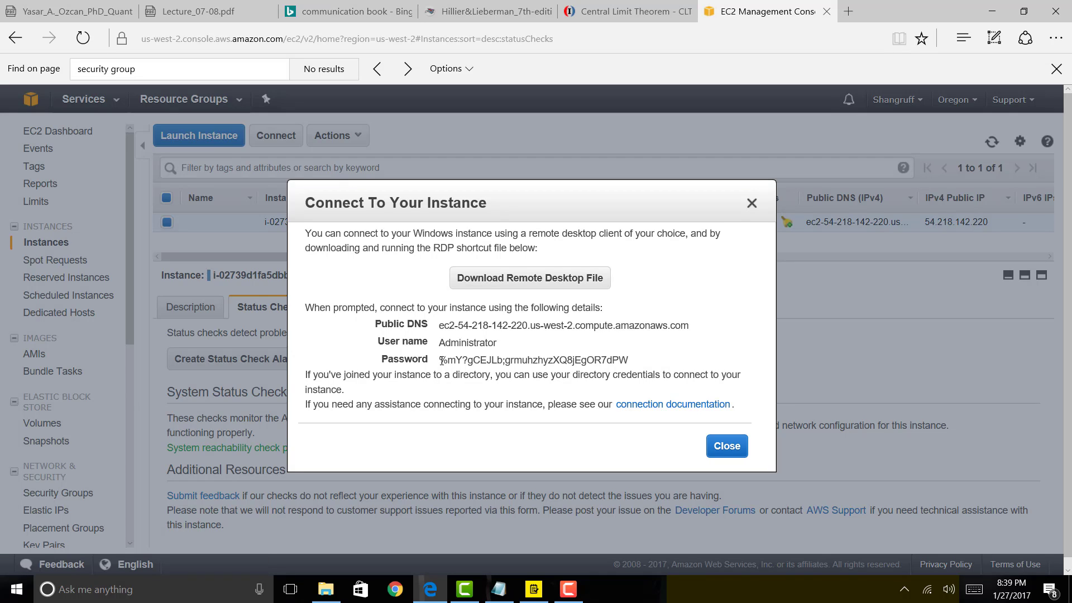
Paste the decrypted password into a new untitled Notepad file.
triple_click(469, 361)
key(ctrl+c)
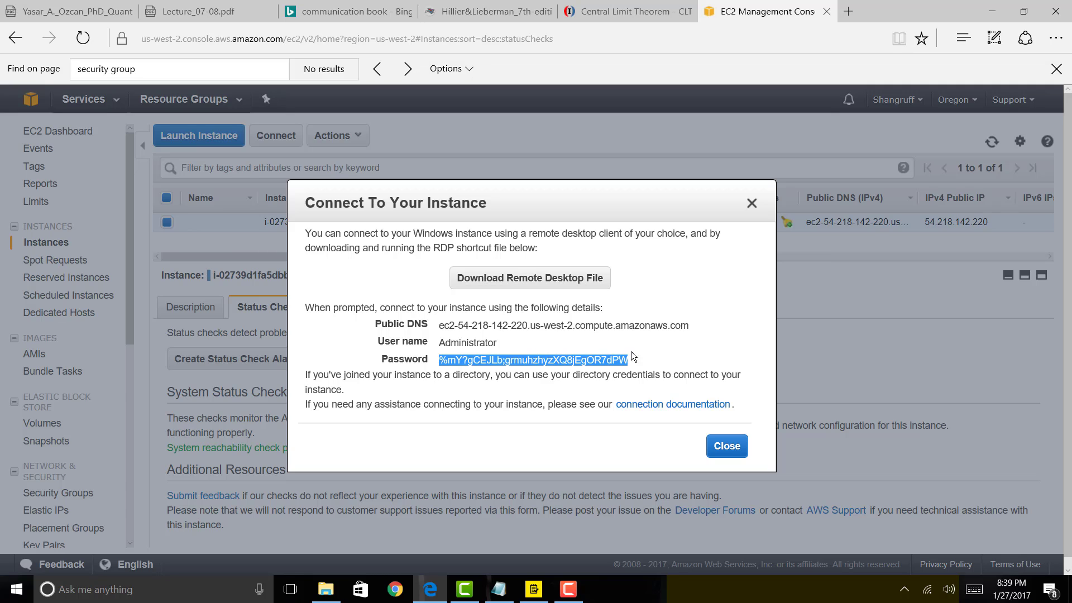
click(499, 590)
key(ctrl+v)
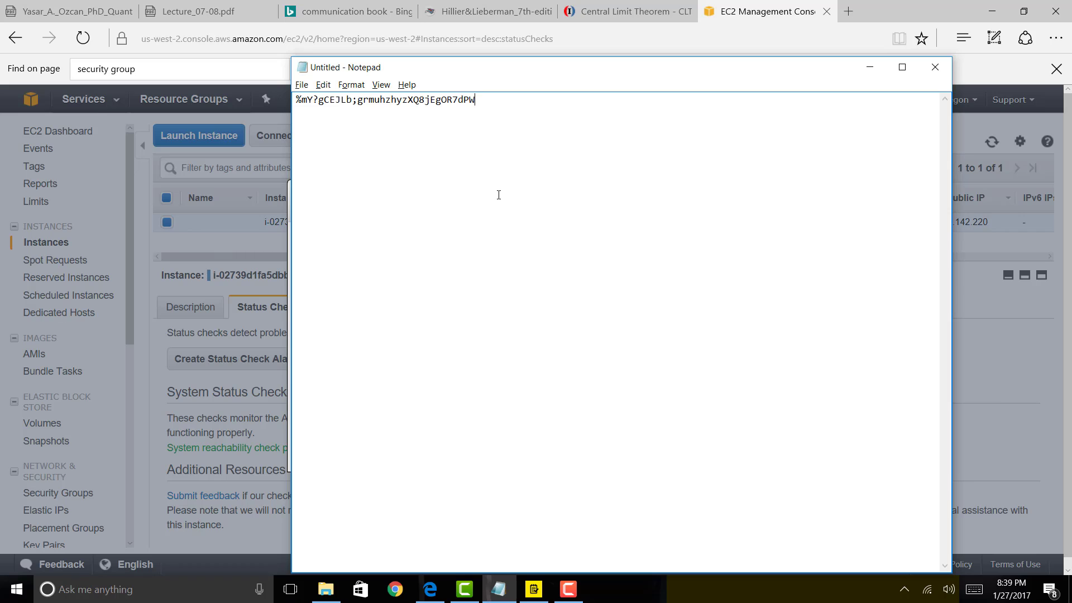
Download the instance's .rdp file, open it, and connect despite the unknown publisher.
click(239, 336)
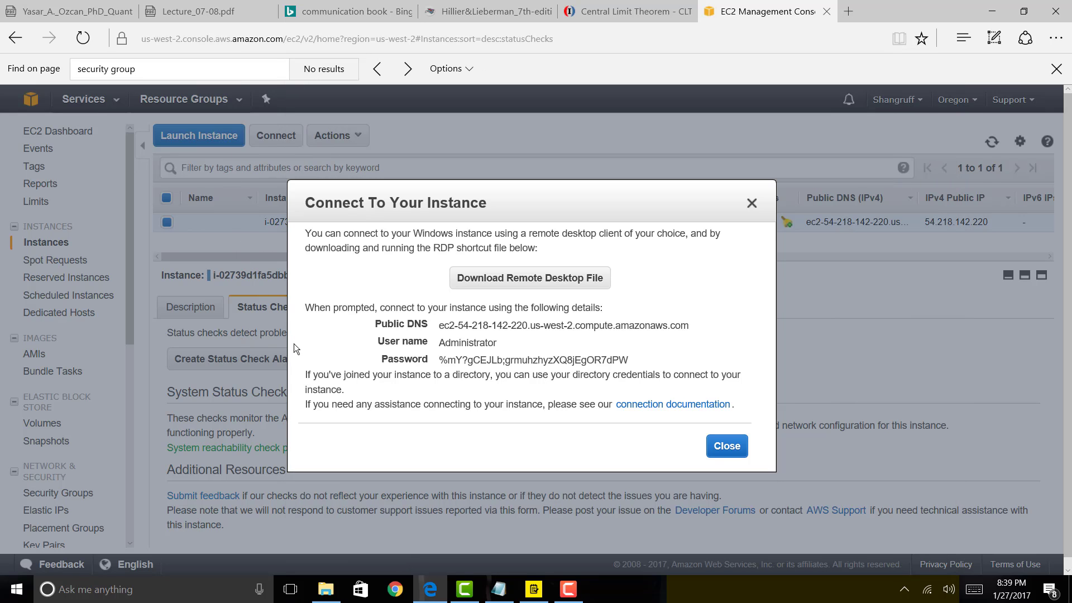
click(552, 280)
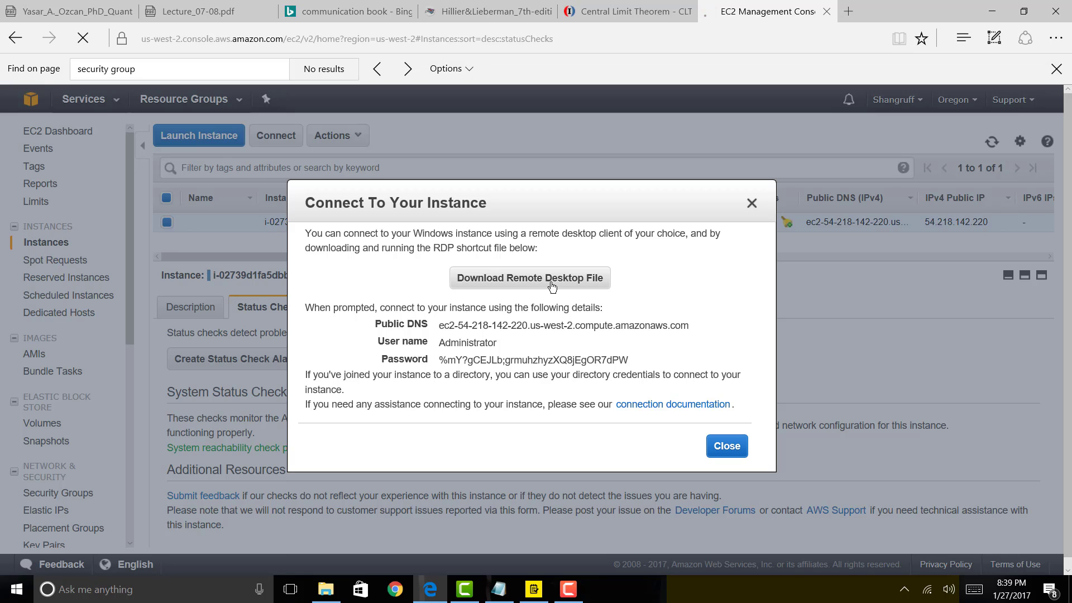
click(614, 549)
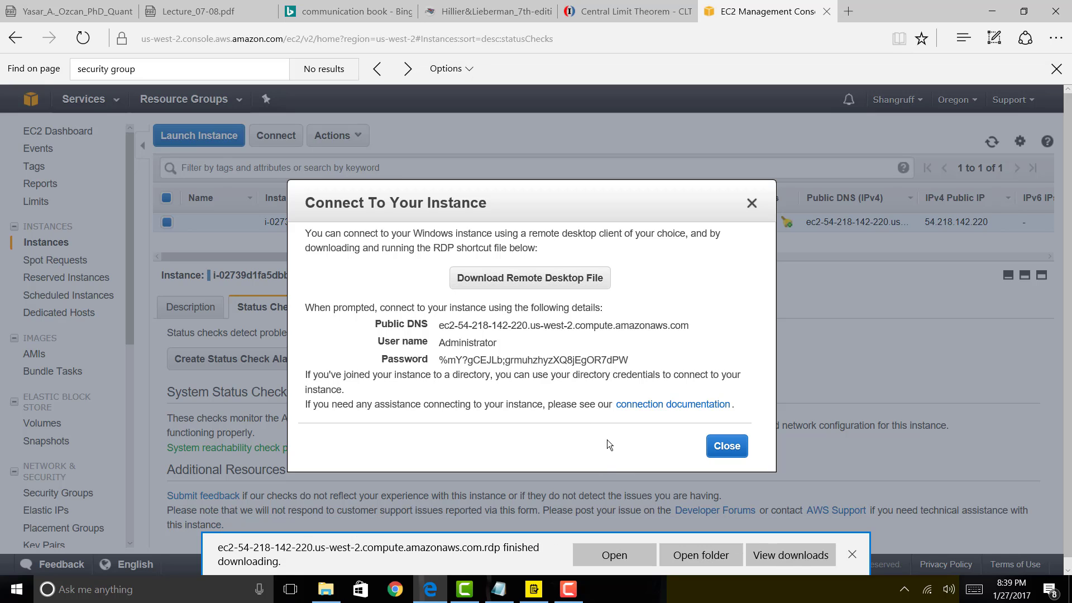
click(617, 559)
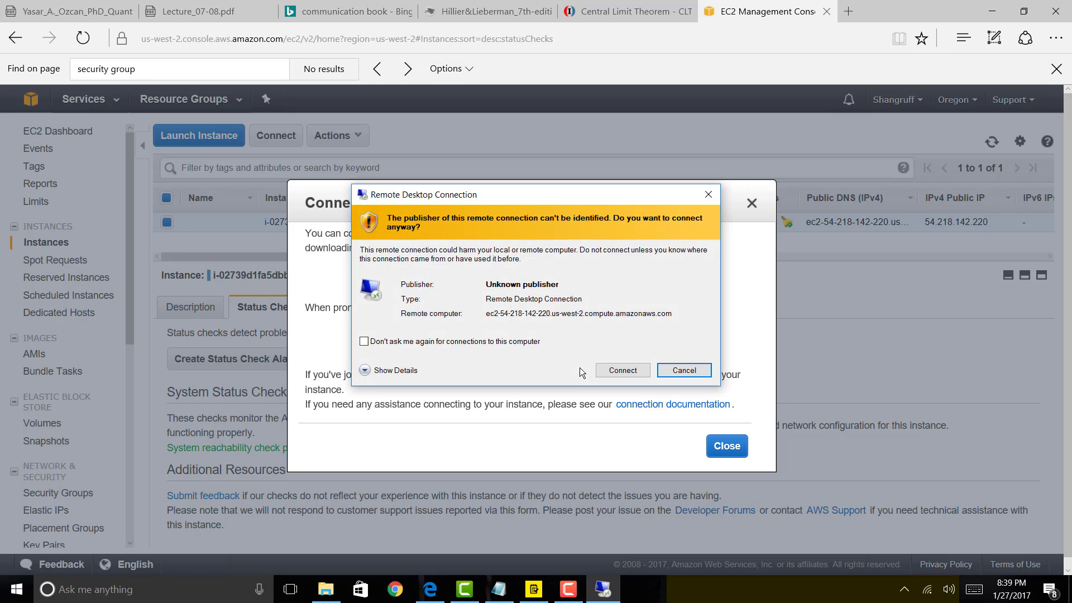
click(620, 371)
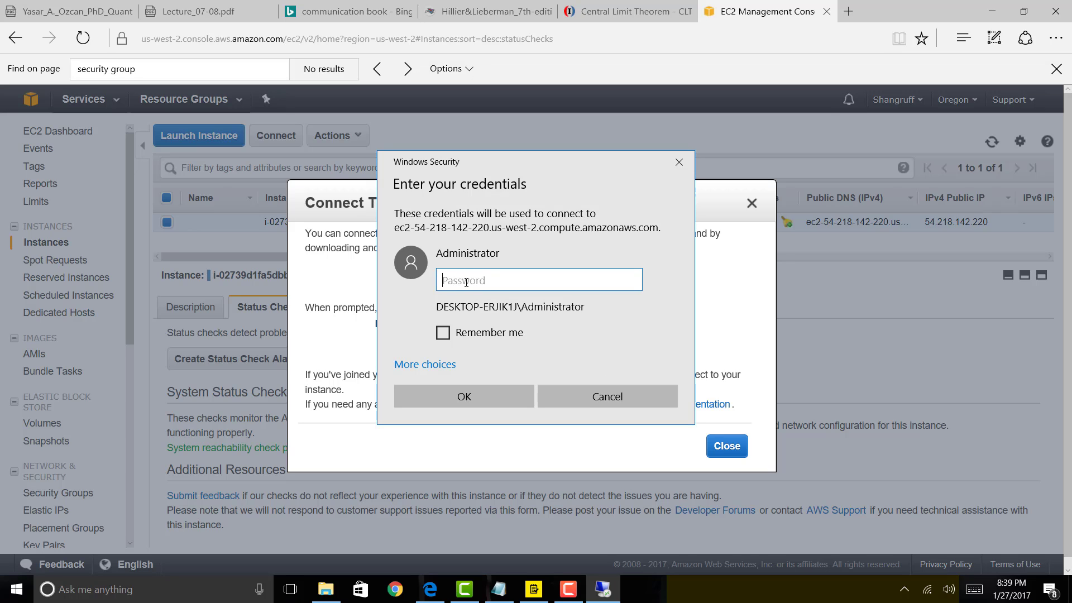
Copy the Administrator password from the Notepad file, keeping the text in place.
key(alt+Tab)
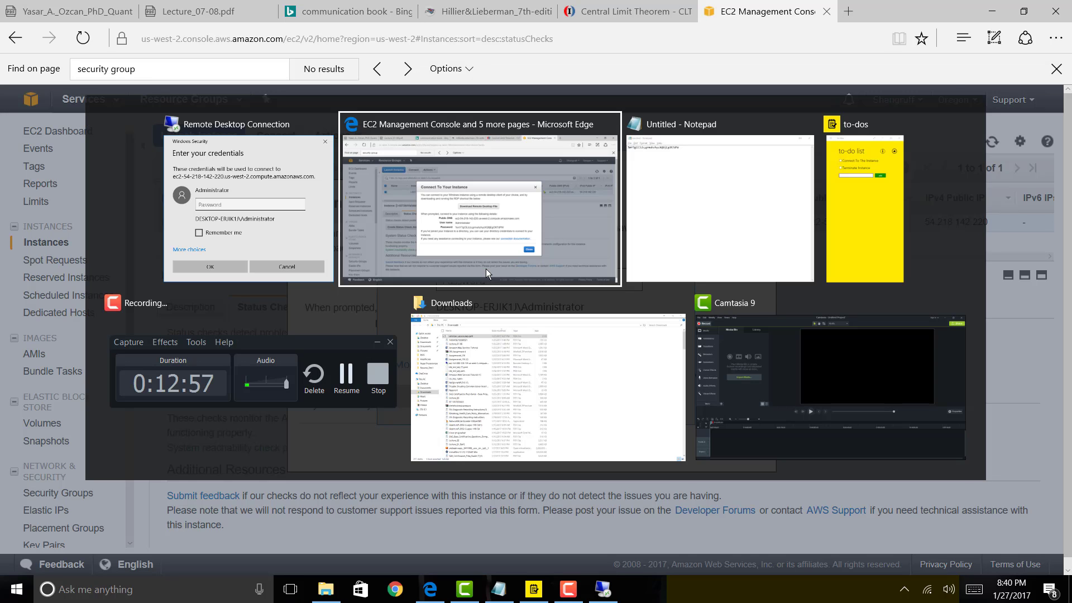
key(alt+Tab)
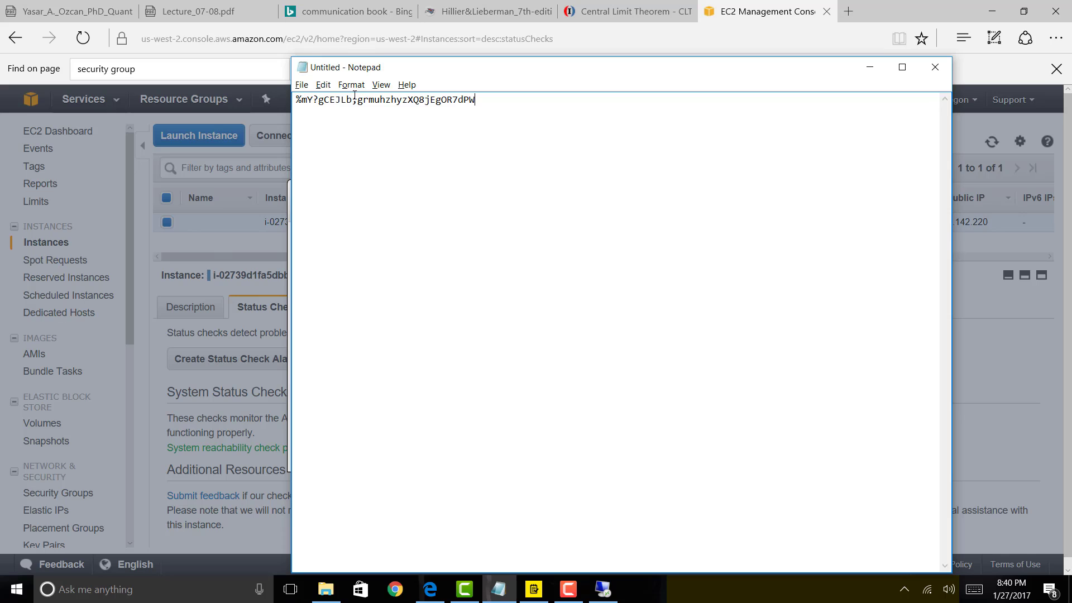
drag(318, 100, 480, 100)
click(490, 103)
drag(296, 101, 530, 106)
key(ctrl+x)
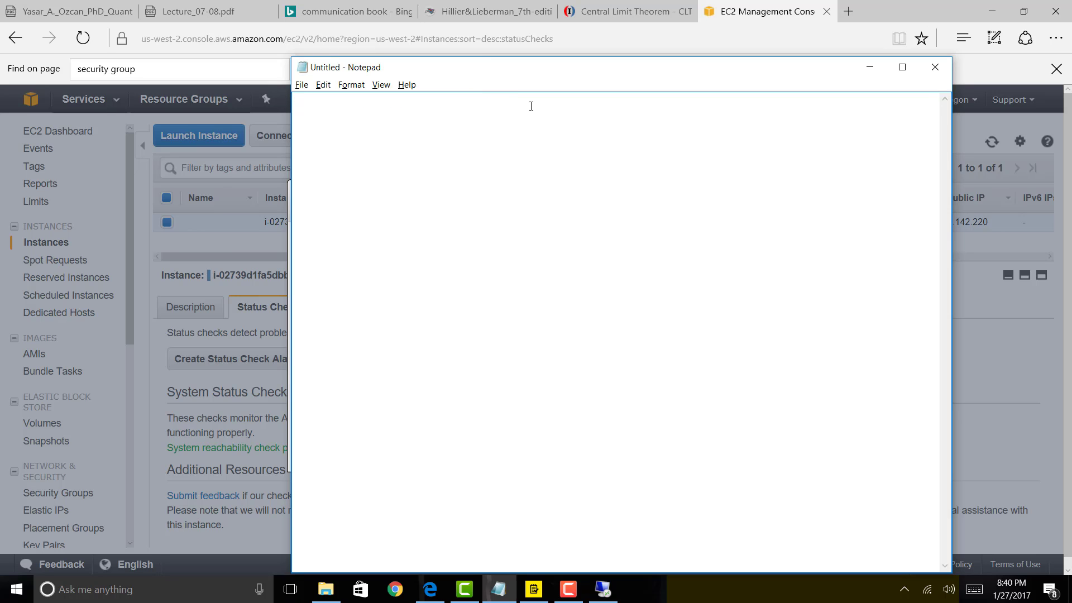
key(ctrl+z)
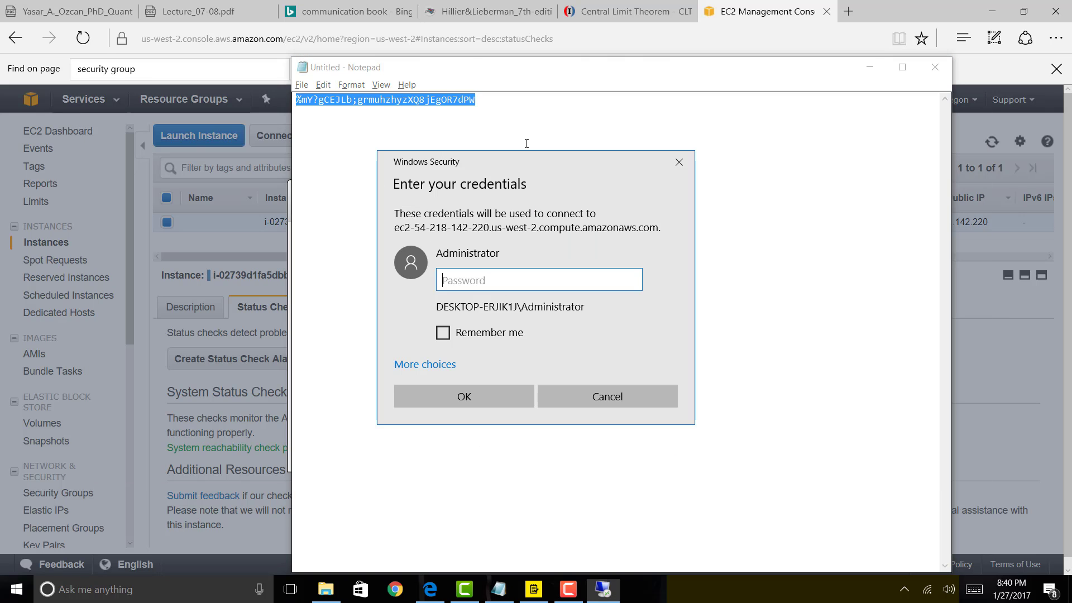
Submit the password in the credentials prompt and inspect the EC2AMAZ-59QRQAE certificate.
key(ctrl+v)
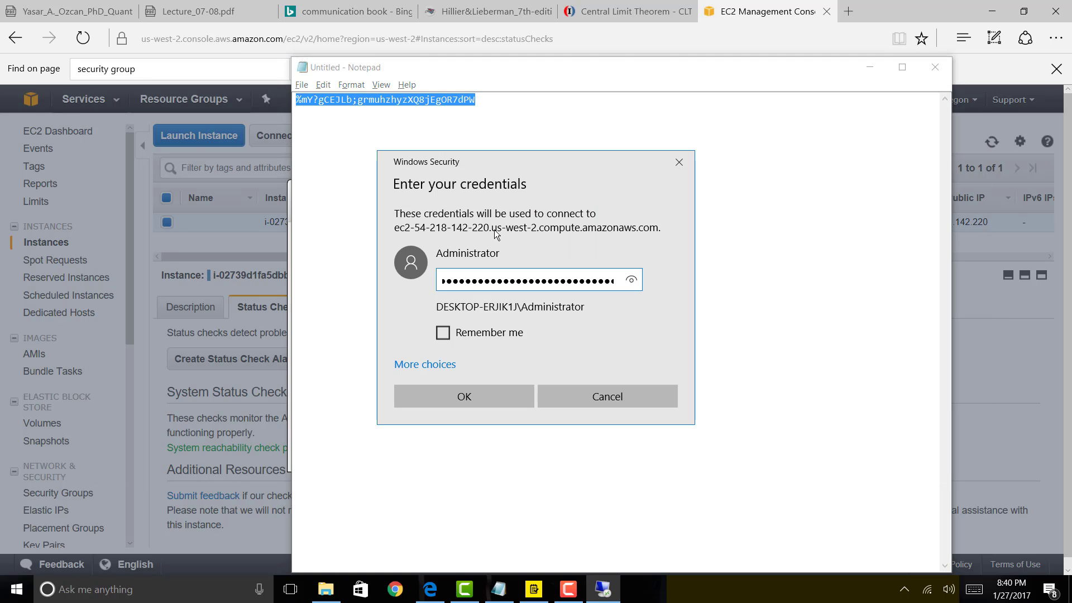
click(467, 398)
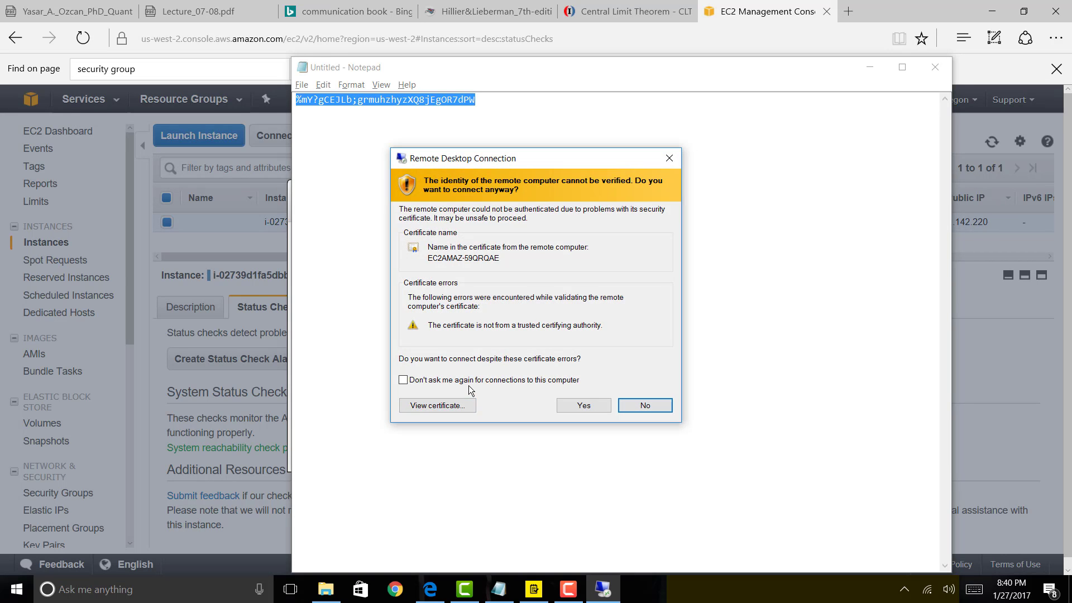
click(465, 405)
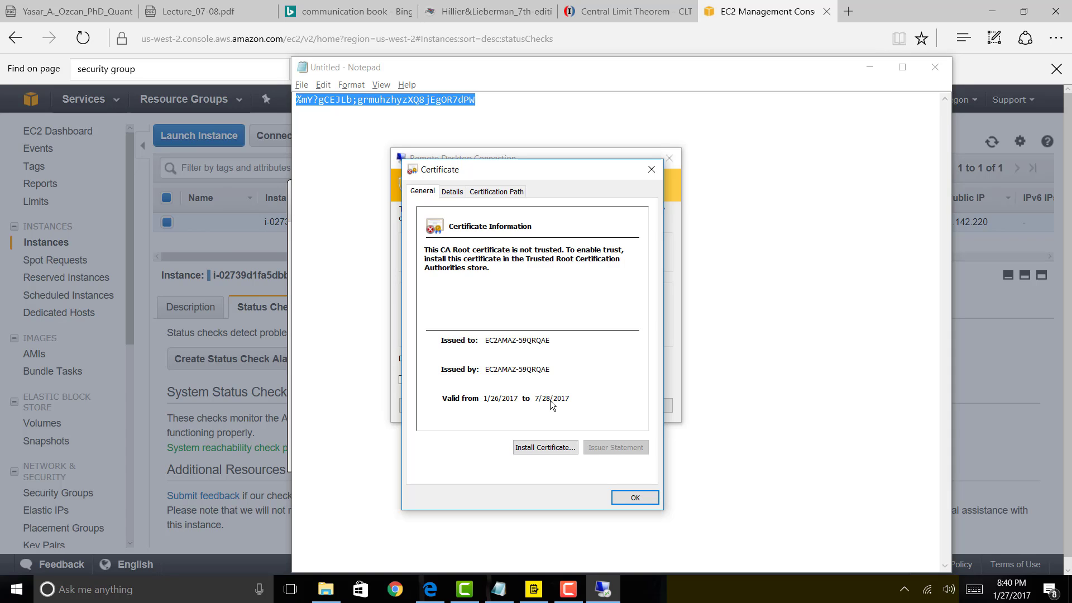
click(635, 497)
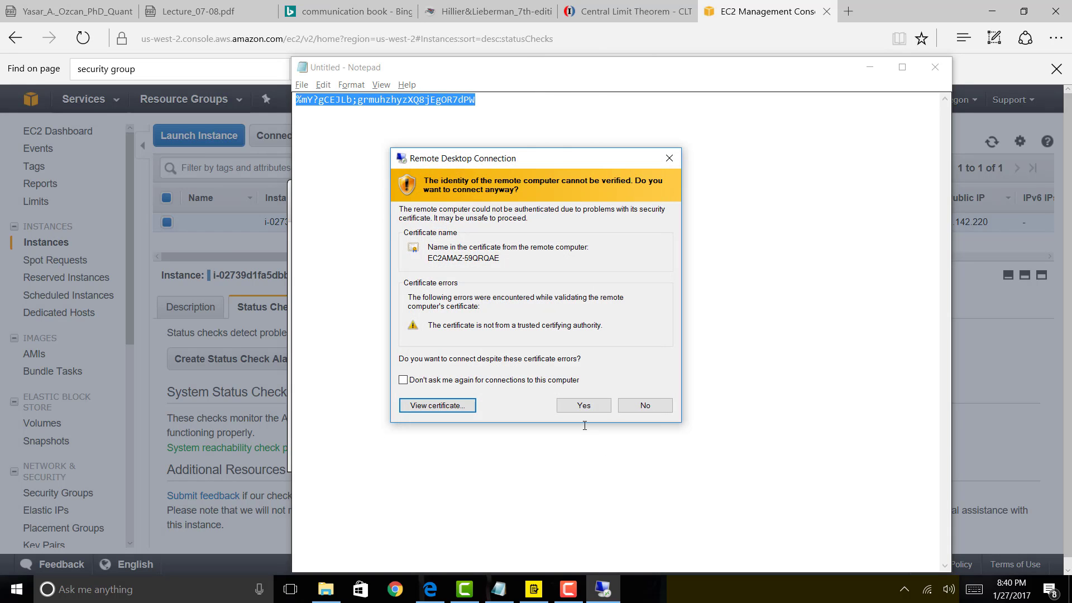
Accept the untrusted certificate, let the Windows desktop load, then minimize the remote session.
click(586, 405)
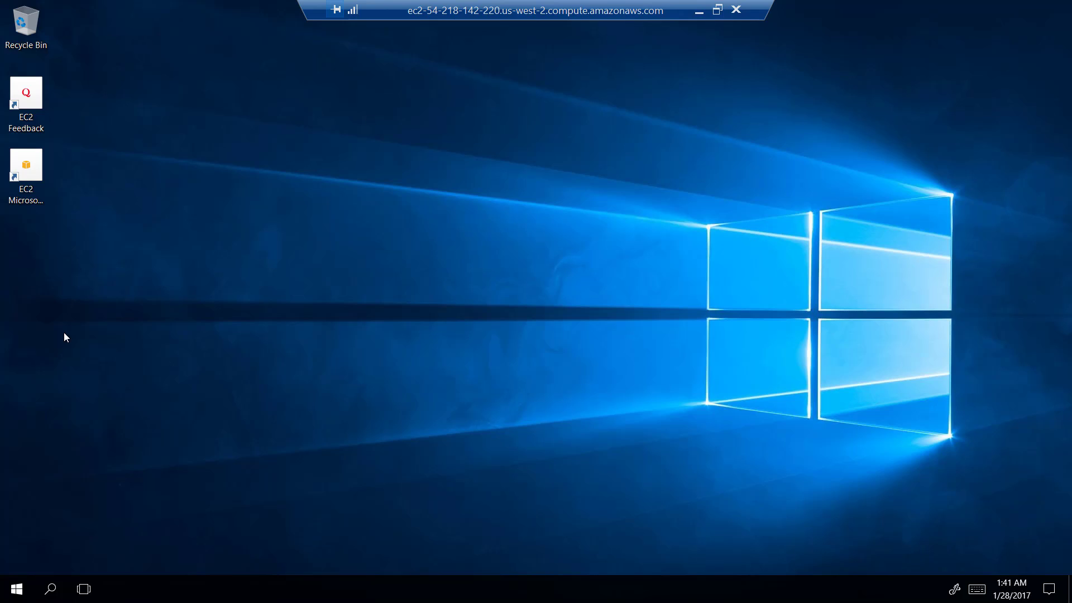
click(699, 11)
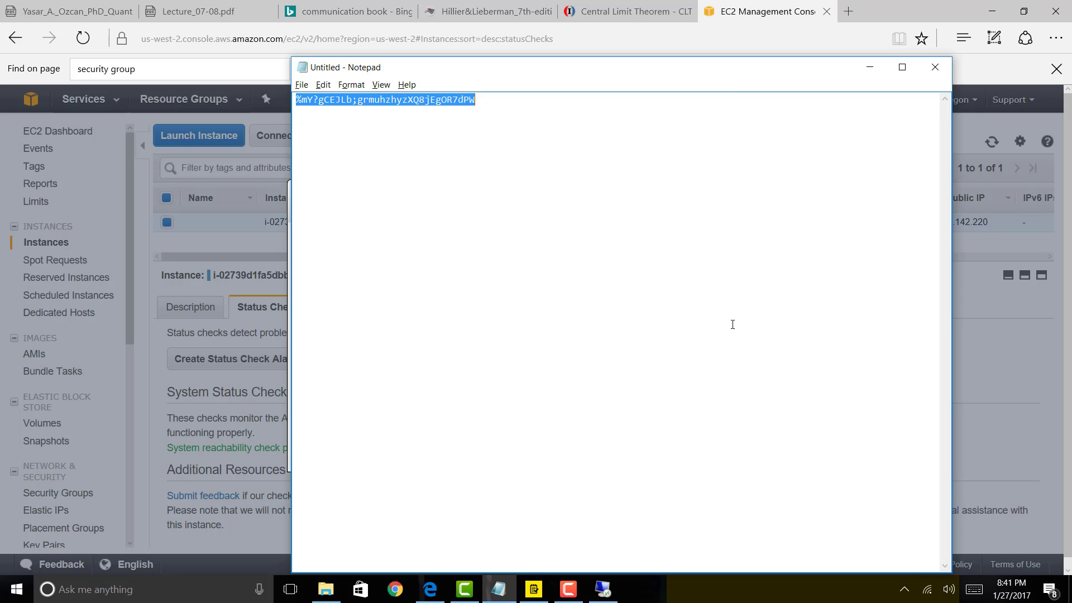
Check off and clear Connect To The Instance in to-dos, then return to the EC2 console.
click(534, 590)
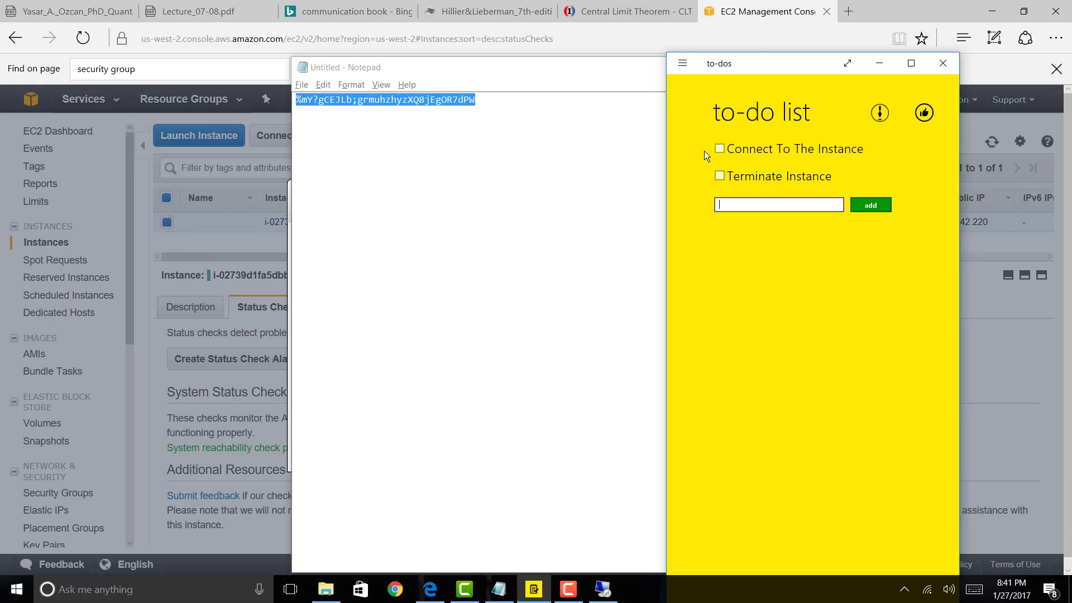
click(723, 150)
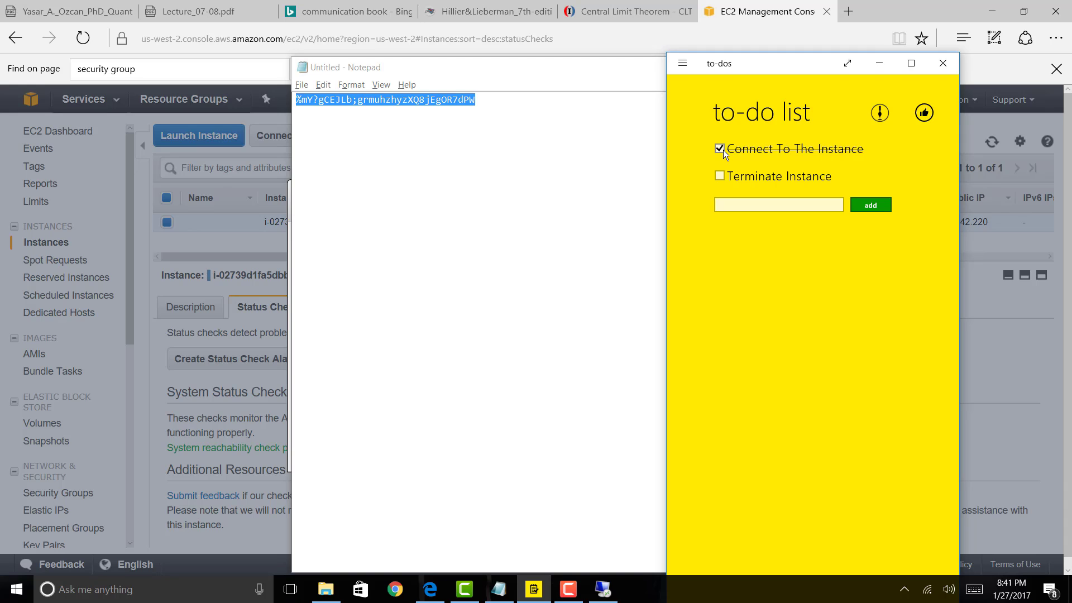
click(781, 176)
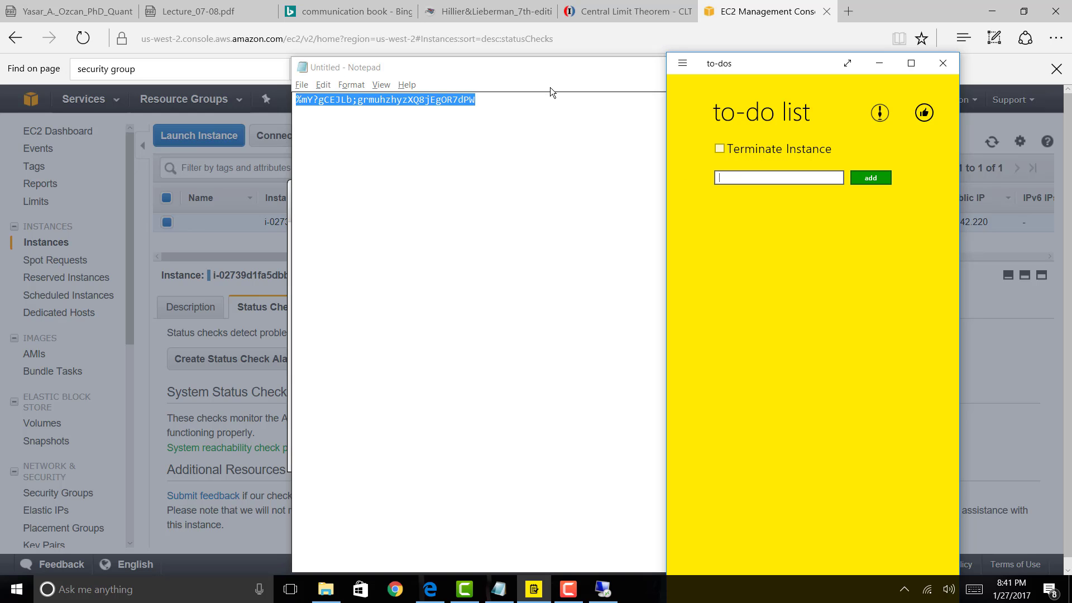
click(607, 41)
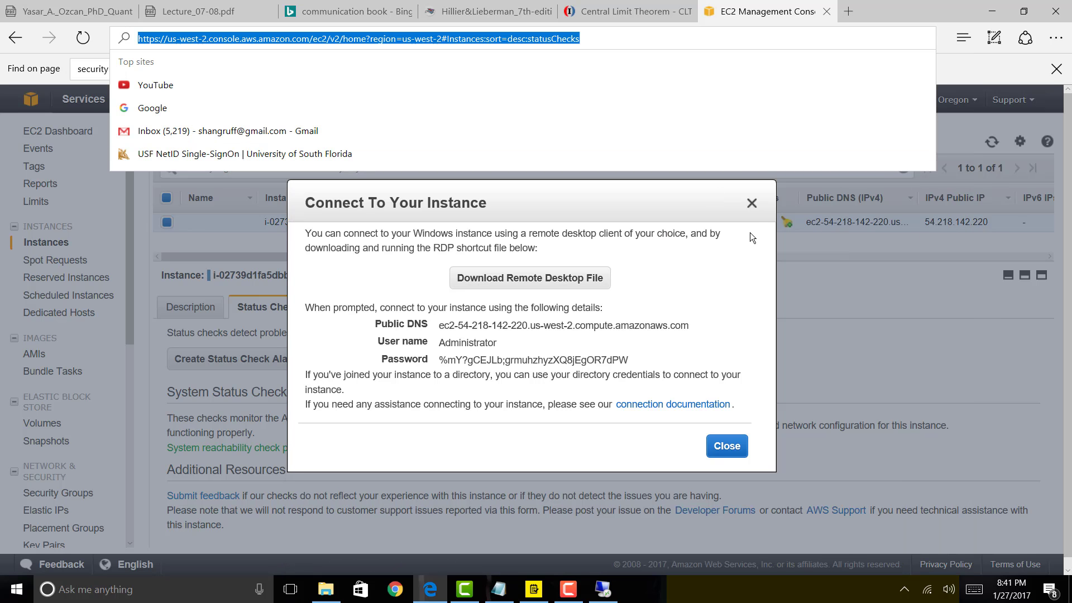
Close the Connect dialog and terminate the instance via Actions > Instance State > Terminate.
click(728, 446)
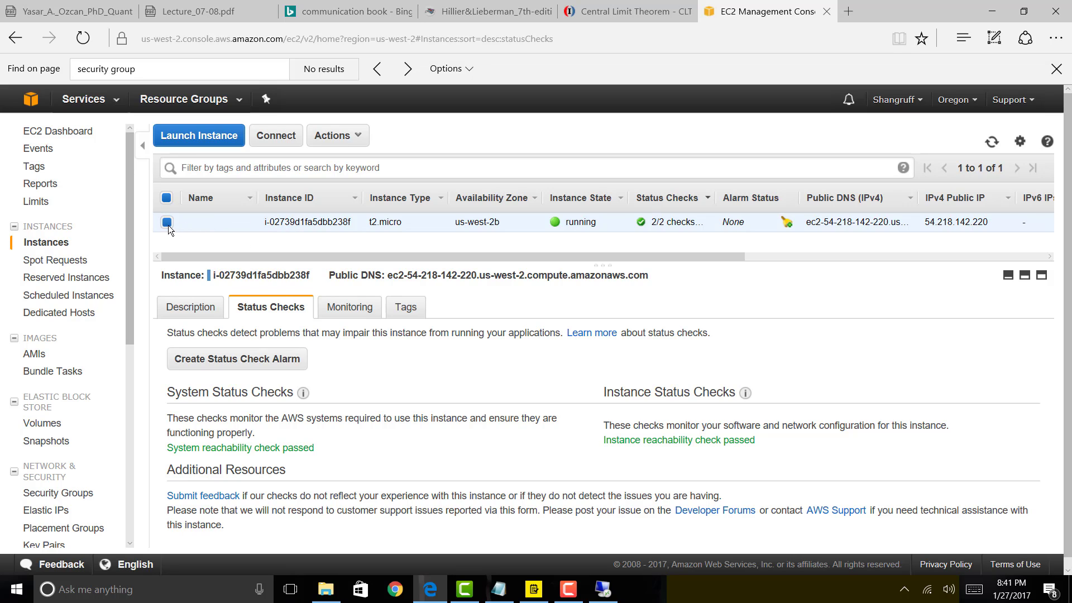
click(357, 138)
mouse_move(391, 215)
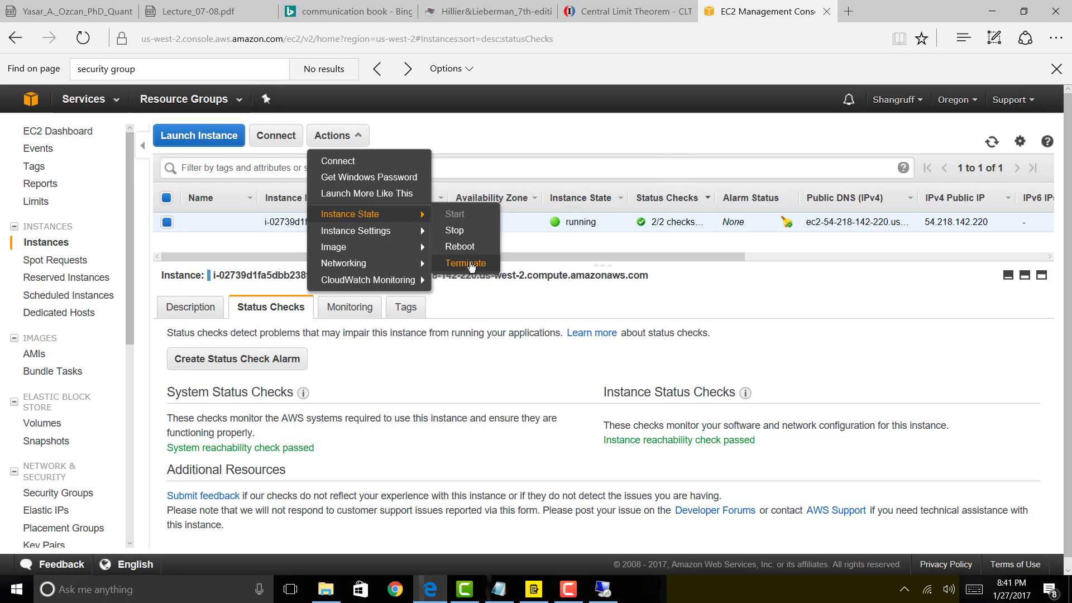
click(471, 264)
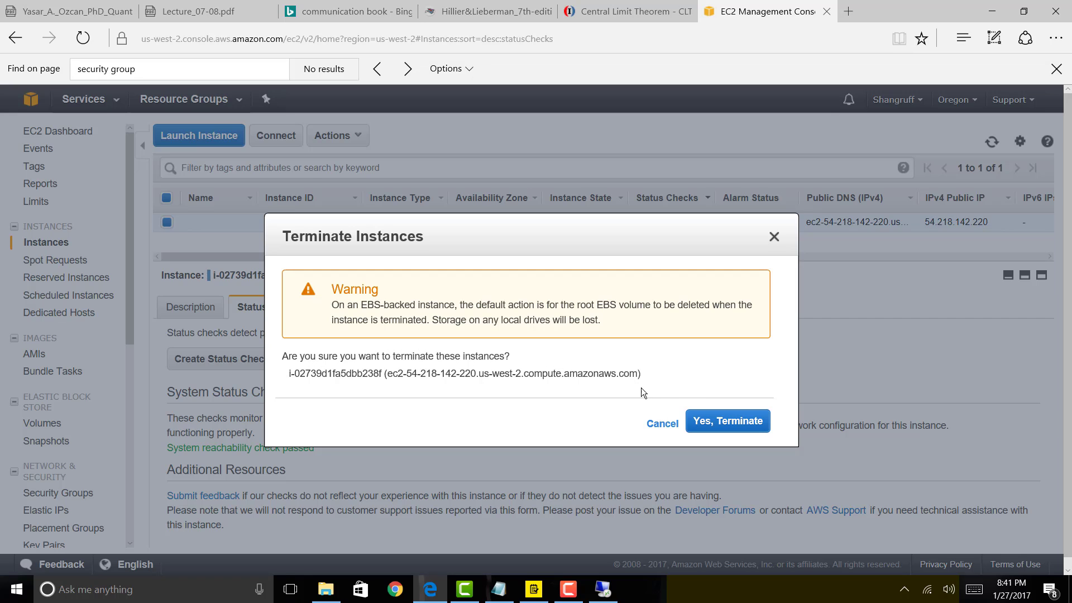
click(748, 432)
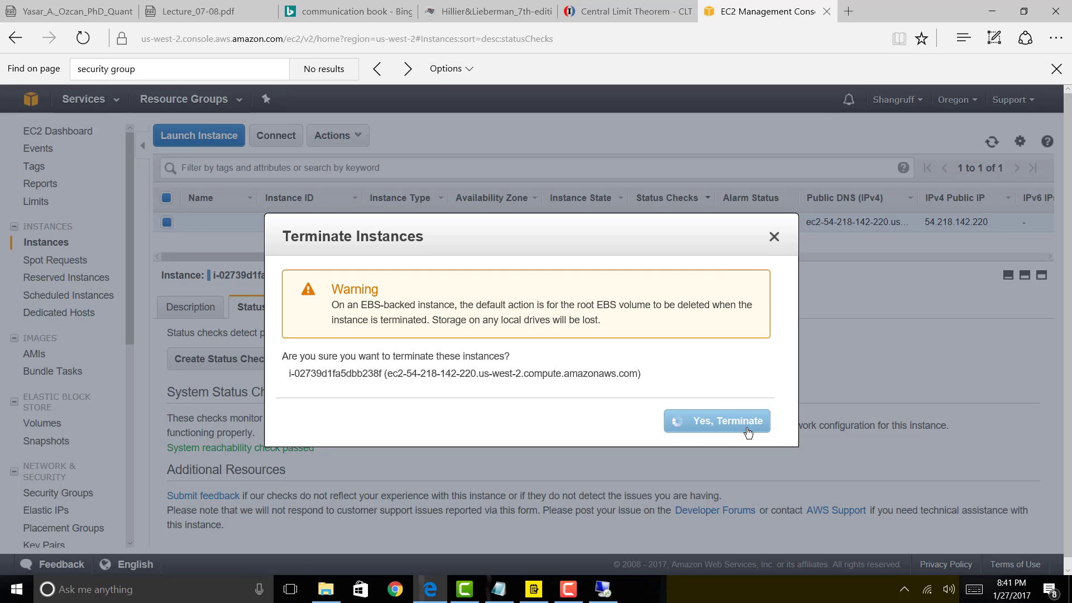